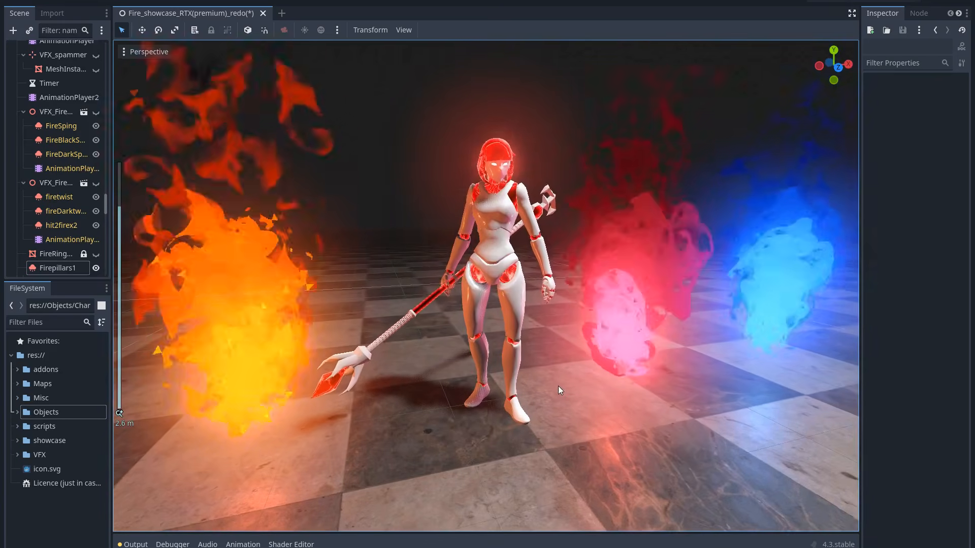
Select the orange fire effect in the split showcase scene and move the fire effects around the checkered floor.
scroll(553, 390, "up", 2)
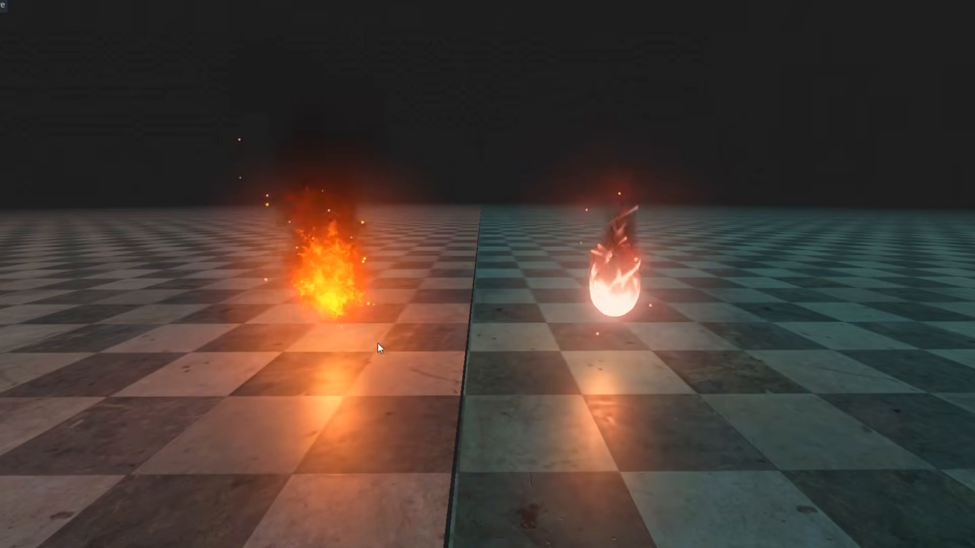
left_click(358, 284)
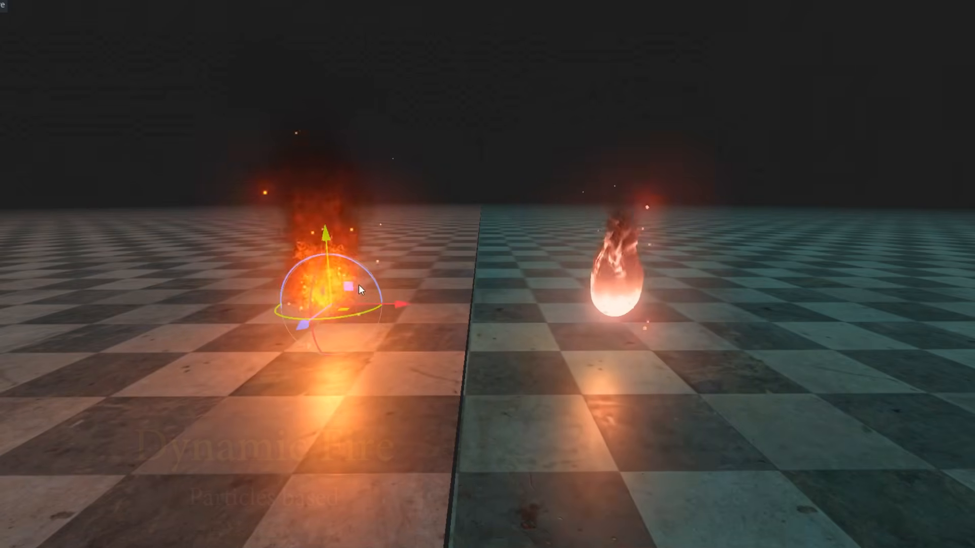
left_click_drag(348, 288, 332, 254)
left_click_drag(537, 229, 670, 361)
left_click_drag(634, 297, 849, 276)
key("r")
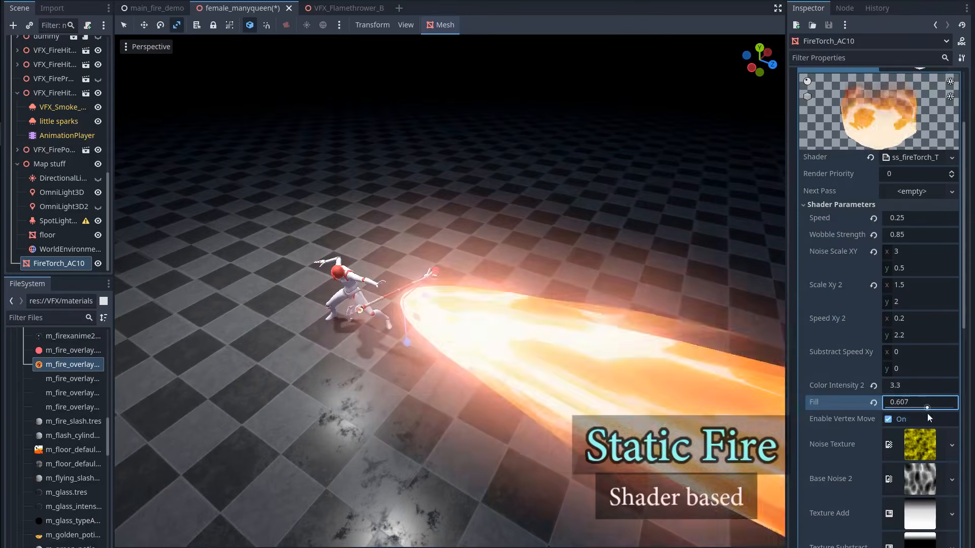
Sweep the FireTorch_AC10 shader's Fill parameter from 0 up to 1 and inspect the static flame.
type("0")
left_click_drag(881, 414, 956, 408)
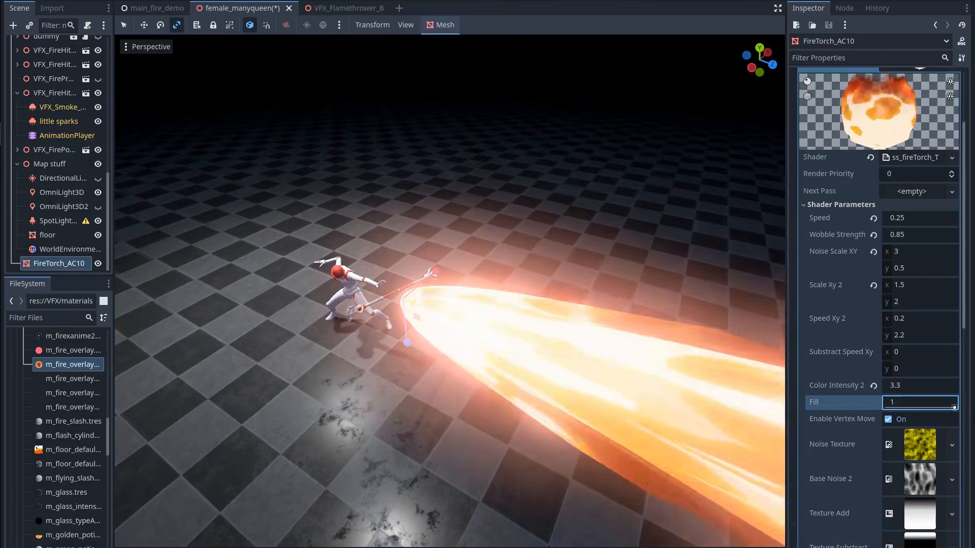
middle_click_drag(548, 389, 482, 431)
left_click_drag(432, 274, 501, 254)
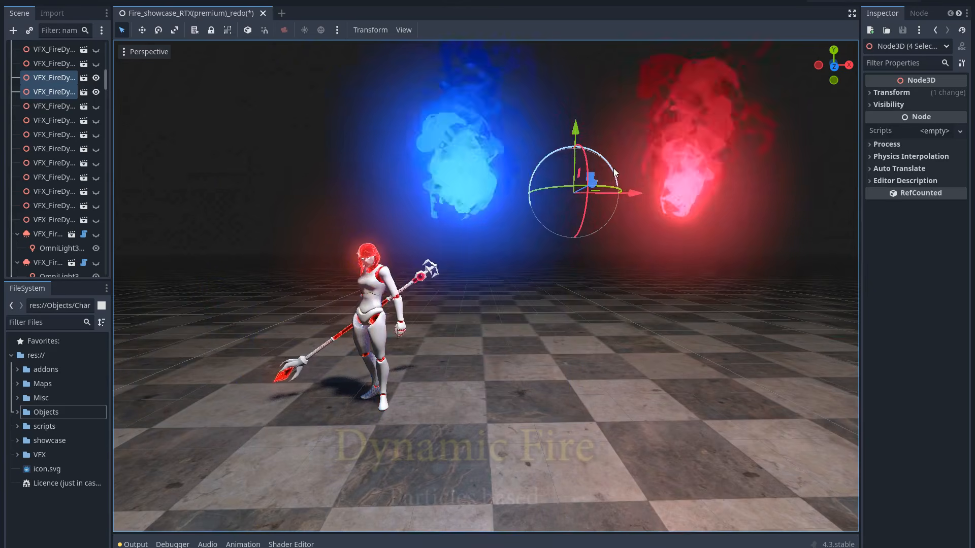
Rotate the four selected dynamic fire effects and shift the dummy along the X axis towards the dragon's flame.
left_click_drag(613, 169, 611, 210)
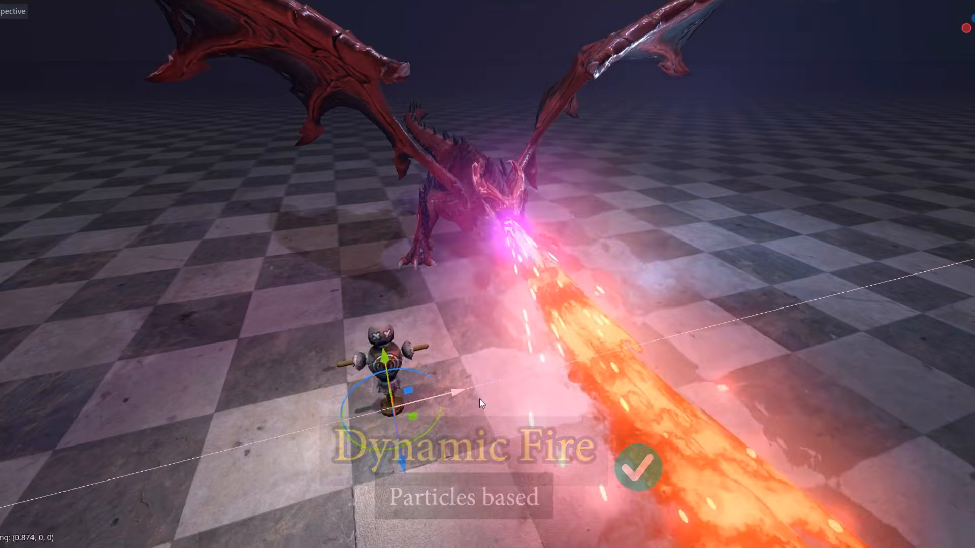
left_click_drag(479, 399, 603, 384)
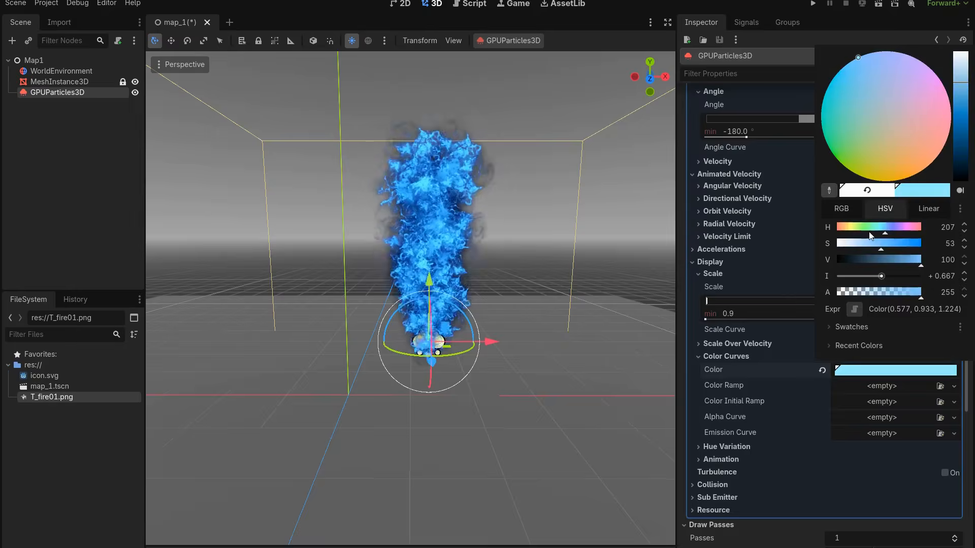
Shift the blue fire particles' color hue and move the finished orange fire effect along the X axis.
left_click_drag(870, 236, 851, 232)
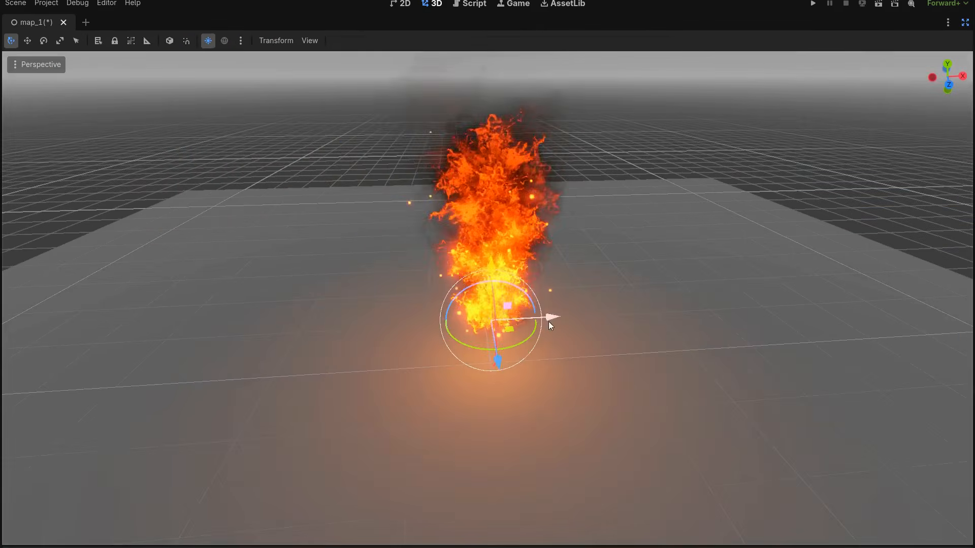
left_click_drag(548, 321, 678, 316)
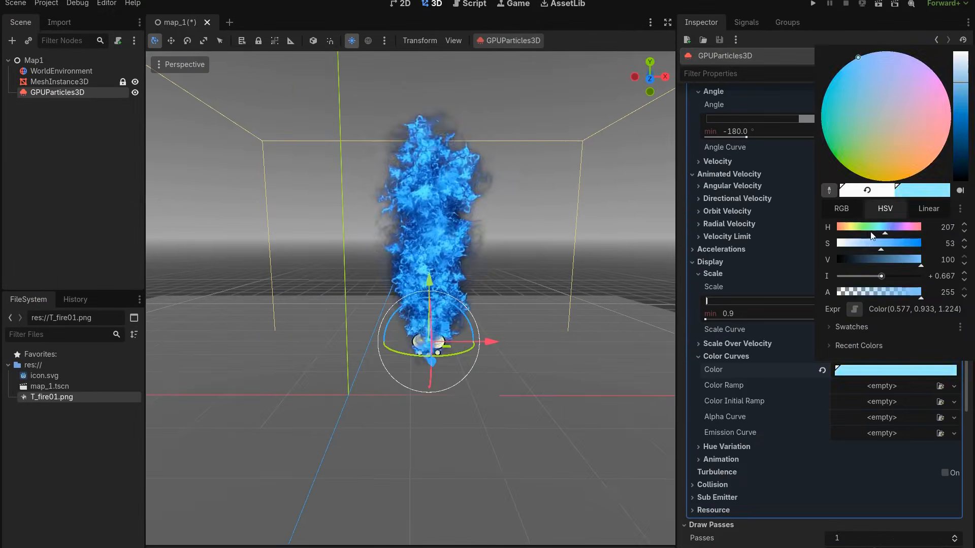
Lower the hue of the GPUParticles3D color and raise the Energy of the fire's OmniLight3D.
left_click_drag(885, 227, 857, 232)
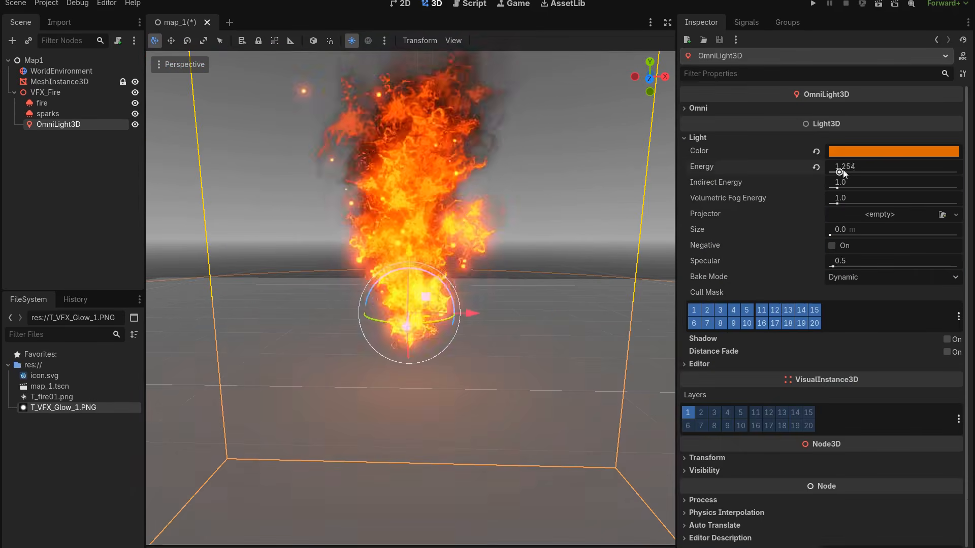
mouse_move(841, 172)
left_mouse_down()
mouse_move(863, 172)
mouse_move(854, 172)
left_mouse_up()
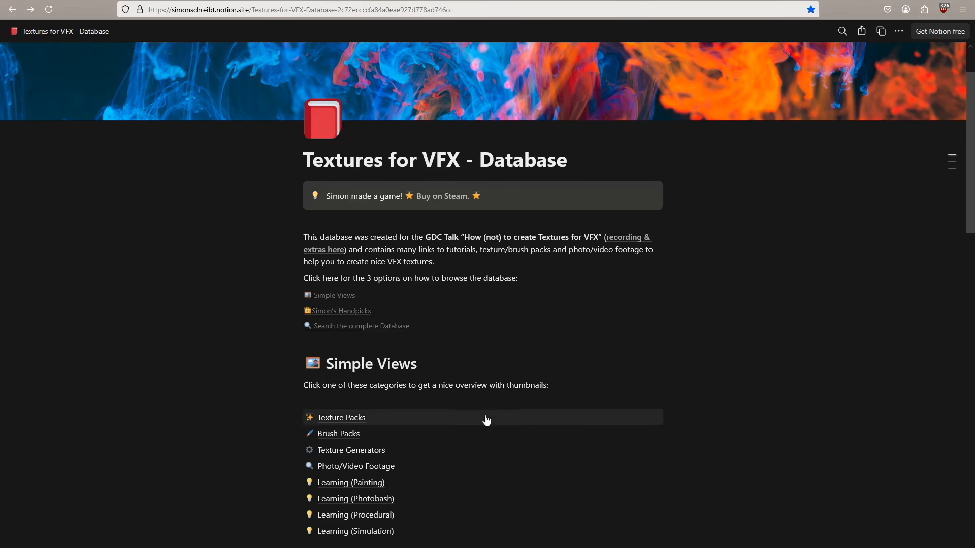
Switch to the Textures for VFX database, browse the Texture Generators category and open the Effect Texture Maker site.
scroll(486, 420, "down", 2)
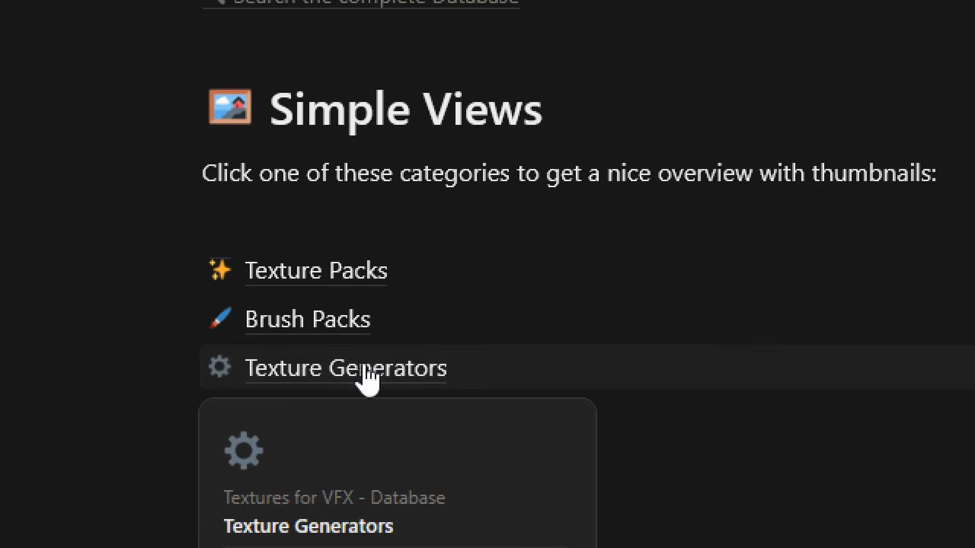
left_click(365, 372)
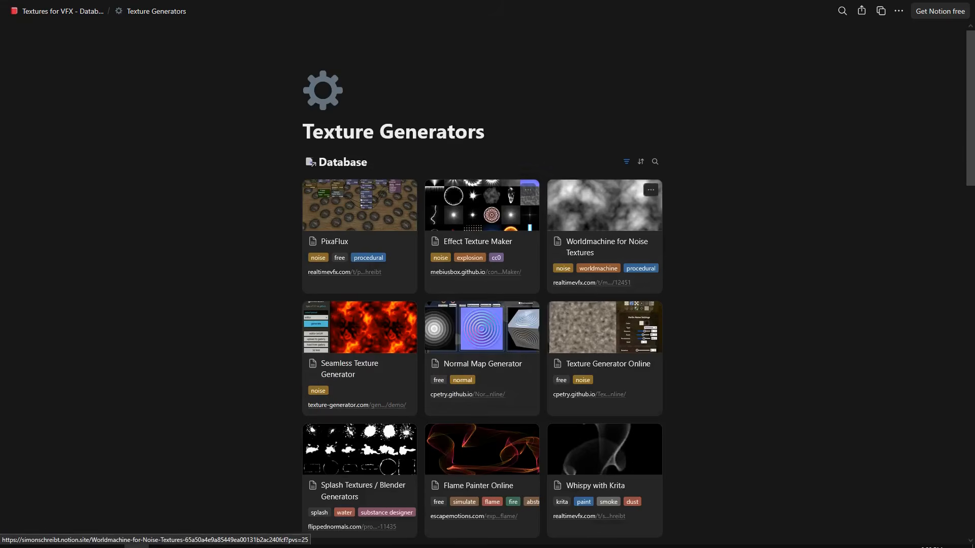
scroll(766, 146, "down", 1)
scroll(761, 332, "up", 1)
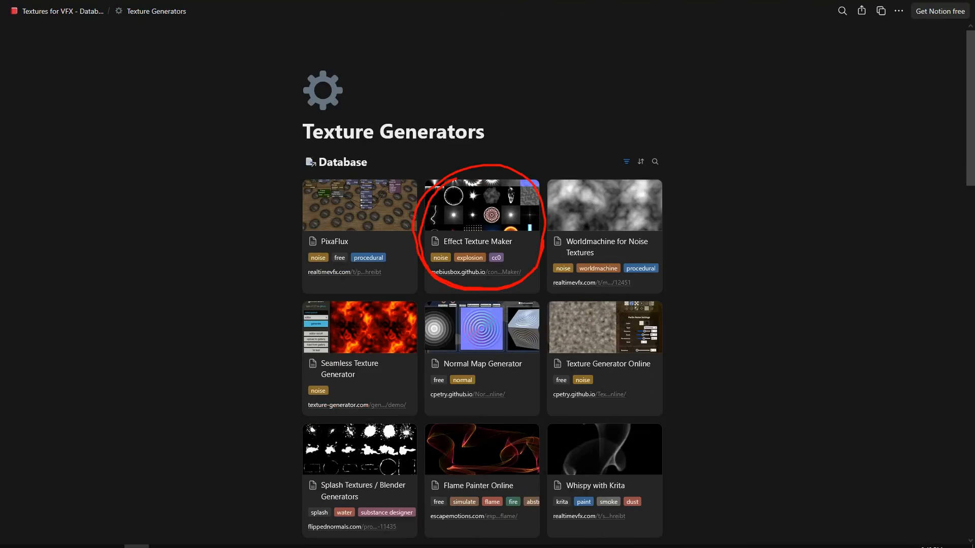
left_click(509, 247)
left_click(467, 174)
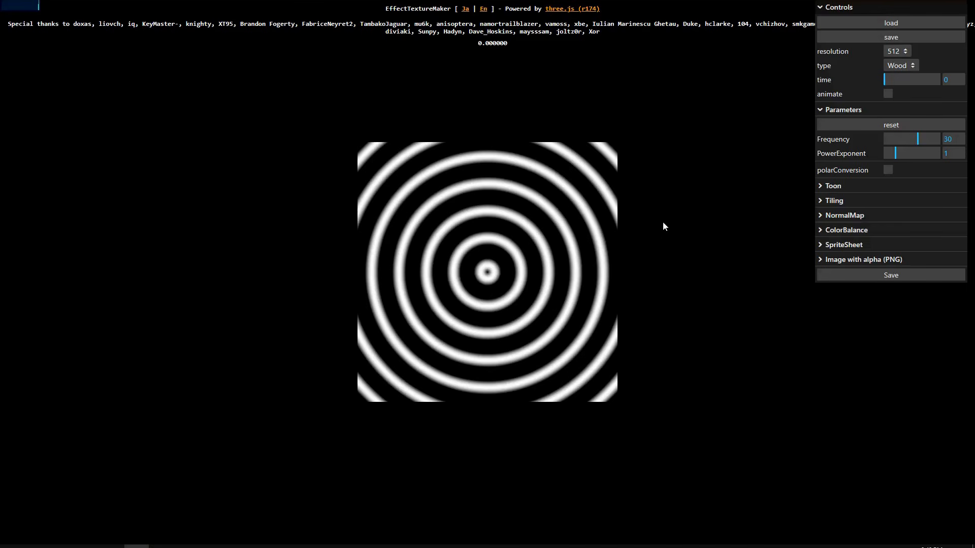
Set the Wood texture's Frequency to about 26.7 and PowerExponent to about 0.745, and enable its animation.
left_click_drag(896, 153, 913, 140)
left_click(888, 95)
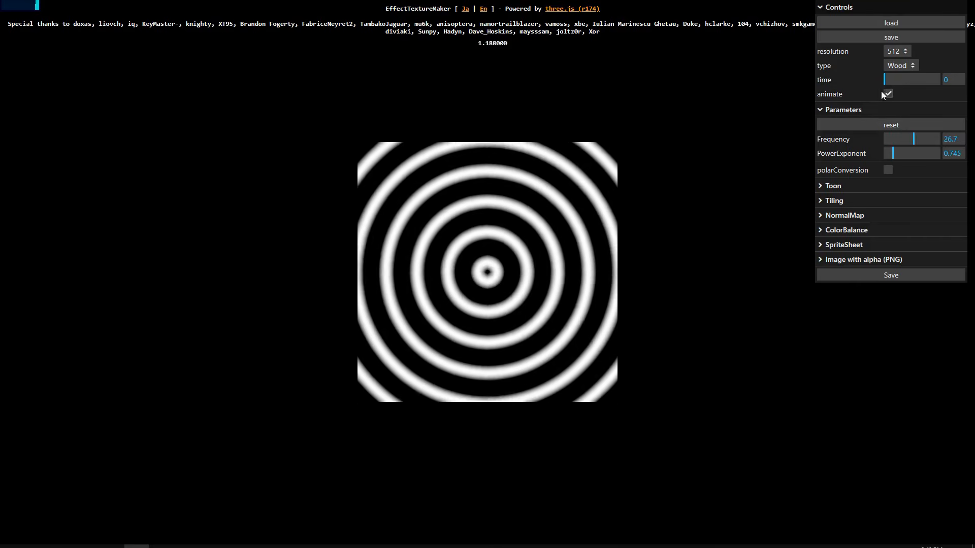
Preview the FlameLance, Smoke and Explosion texture types, and settle on Explosion2.
left_click(901, 67)
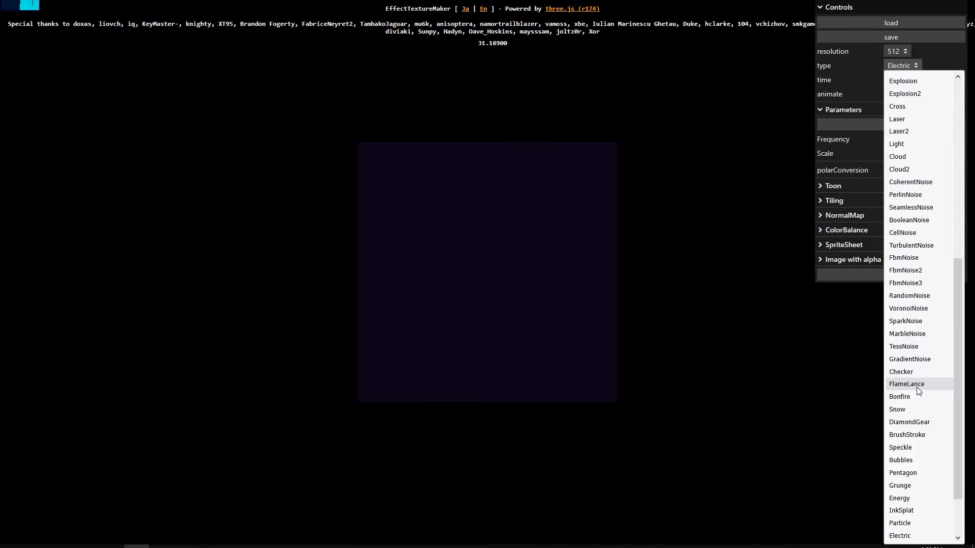
left_click(917, 387)
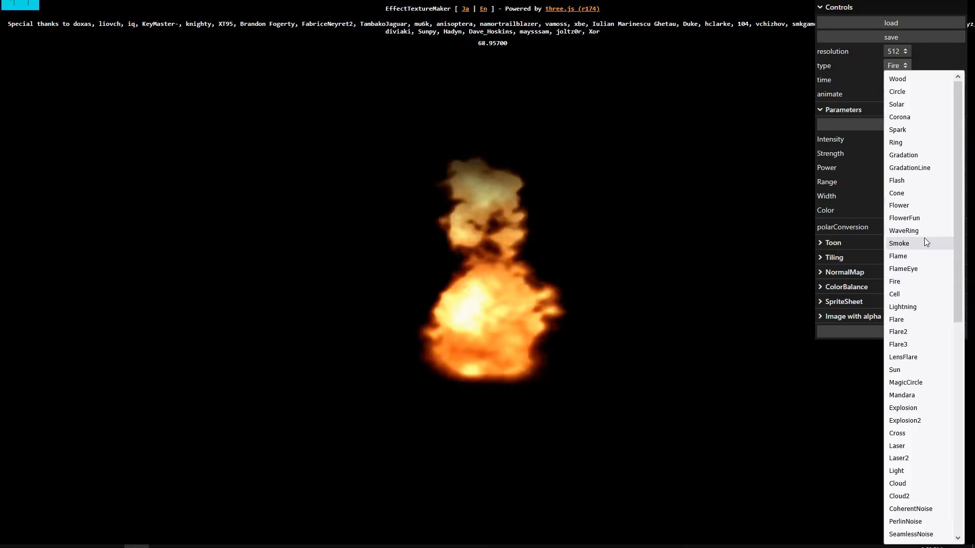
left_click(924, 239)
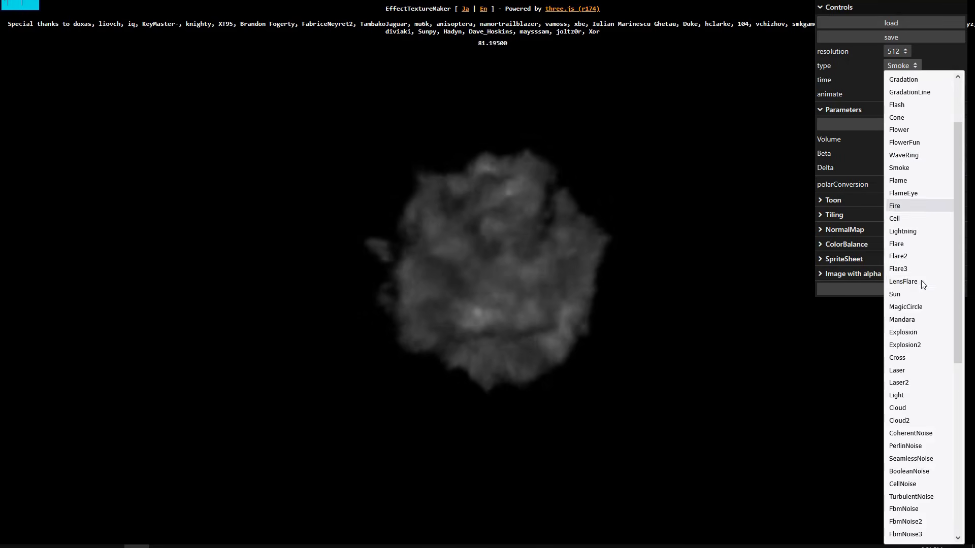
left_click(903, 332)
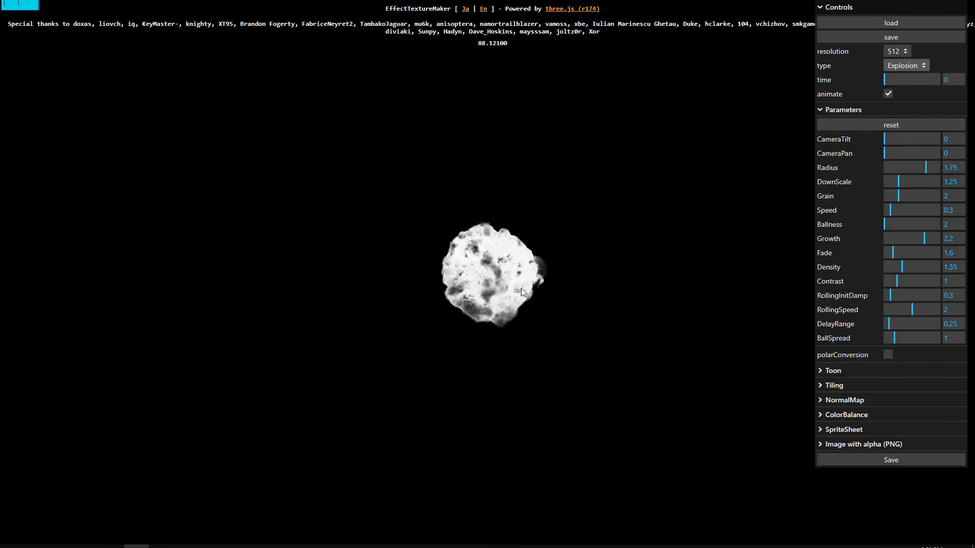
left_click(903, 67)
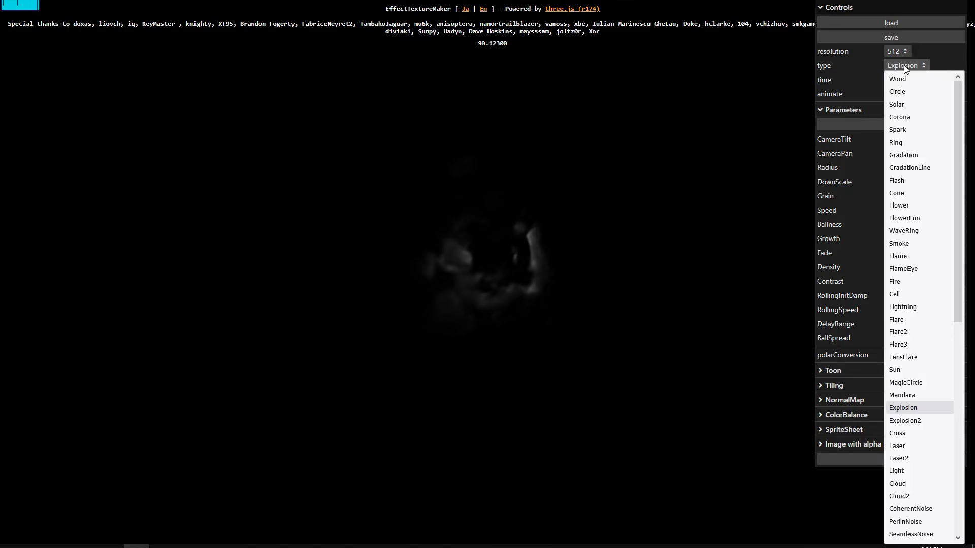
left_click(910, 423)
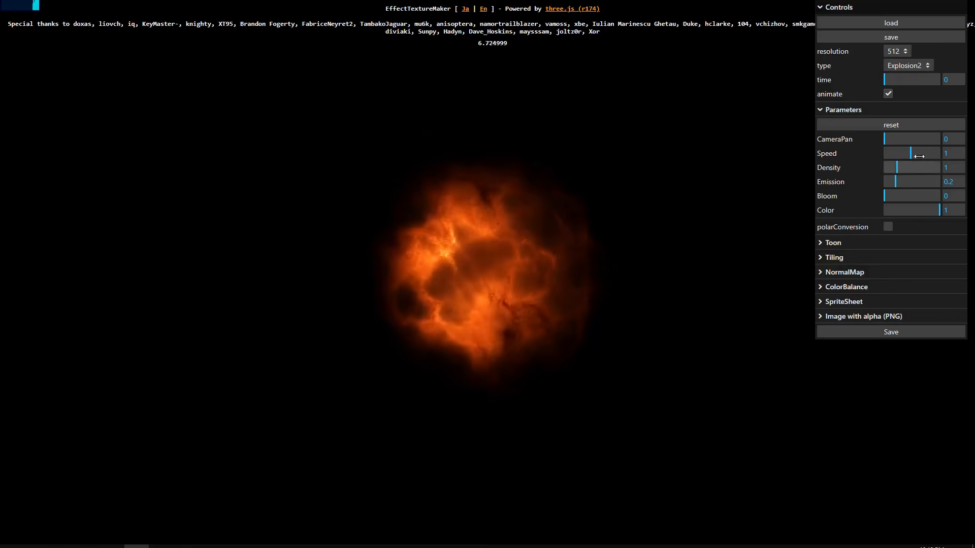
Set the explosion's CameraPan to 0.64, Density to 0.1, Emission to 0.471, Bloom to 0.4 and Color to 0, and stop the animation.
left_click_drag(897, 137, 875, 166)
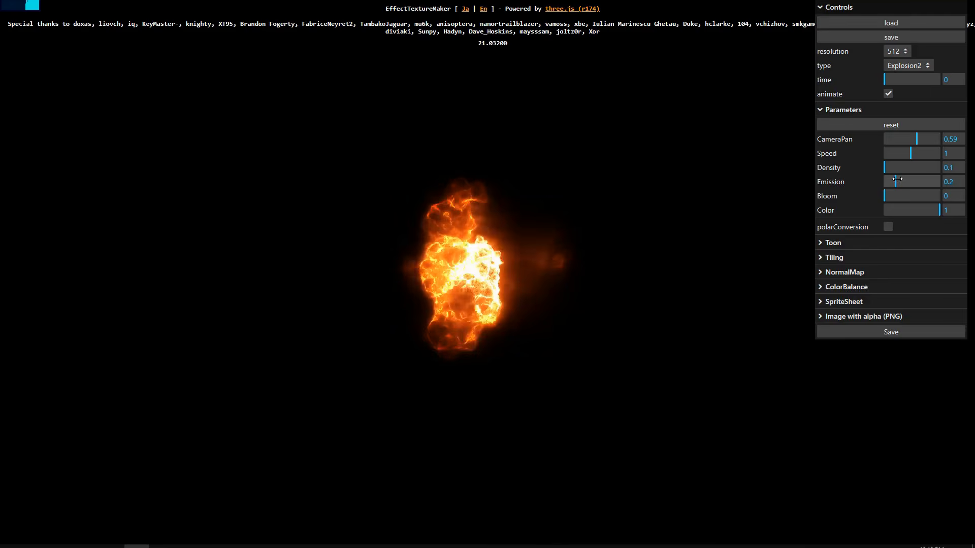
left_click_drag(897, 178, 910, 181)
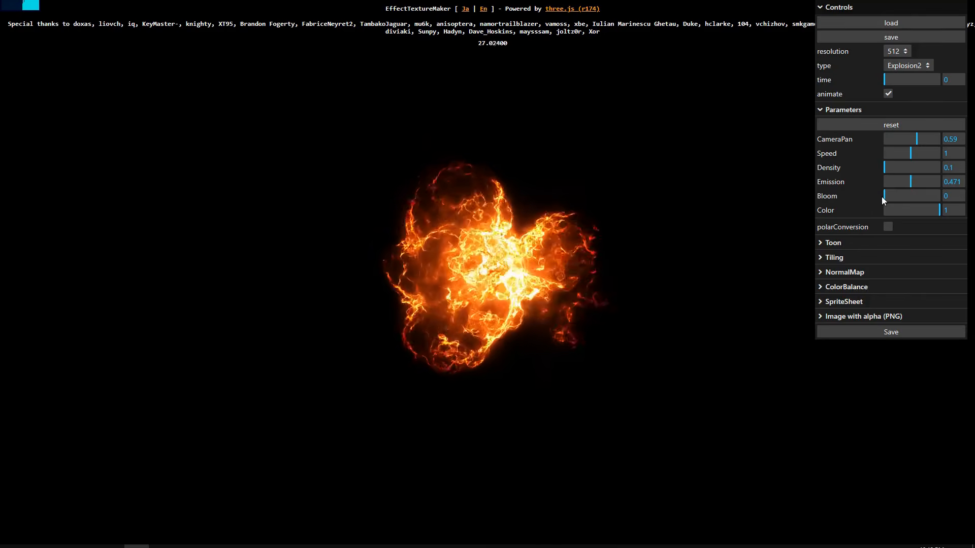
left_click_drag(887, 197, 907, 197)
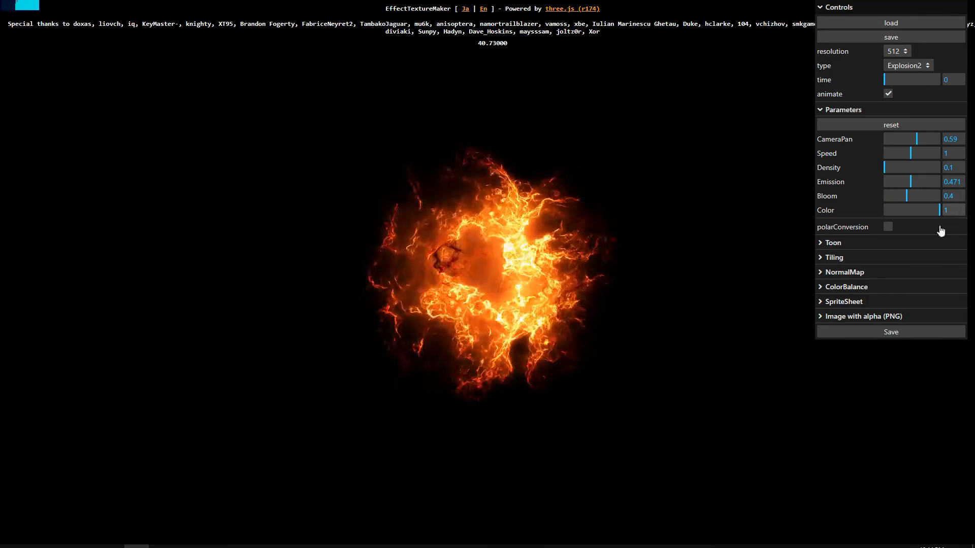
left_click_drag(938, 210, 876, 218)
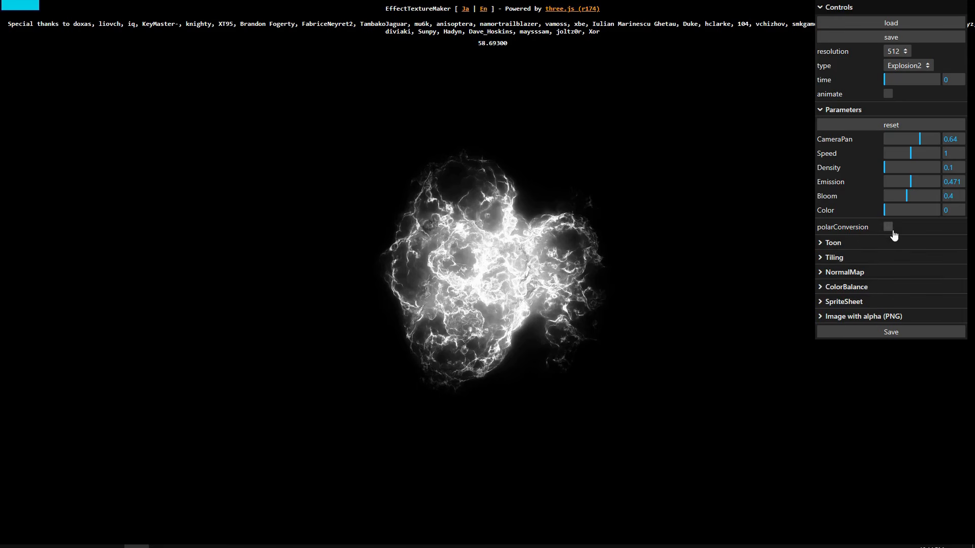
Examine the Toon and NormalMap options, toggling the Toon effect on the explosion texture.
left_click(873, 249)
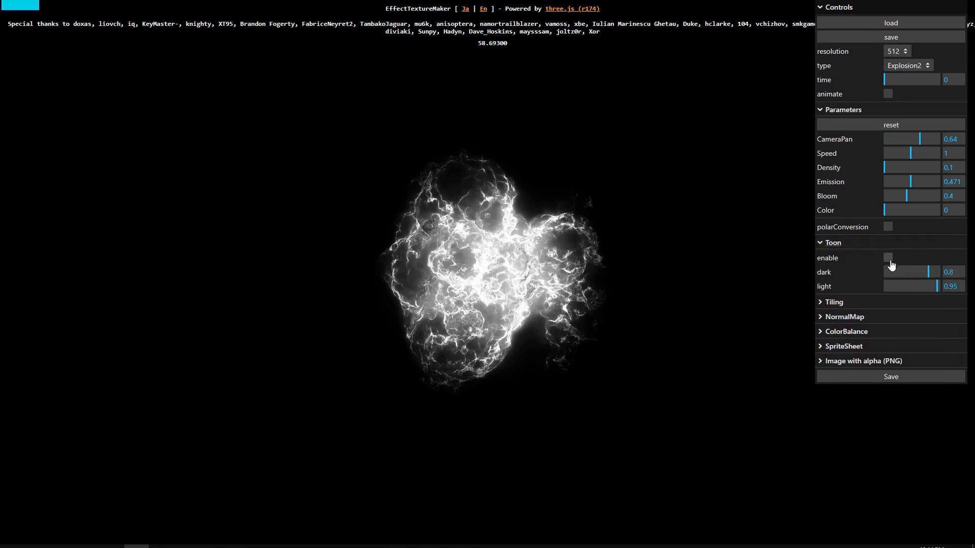
left_click(888, 258)
left_click(861, 247)
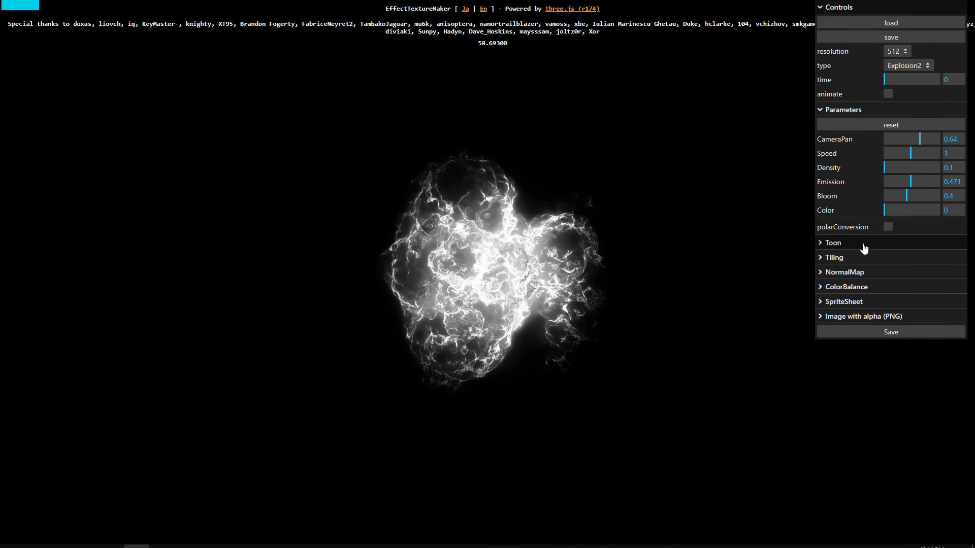
left_click(853, 317)
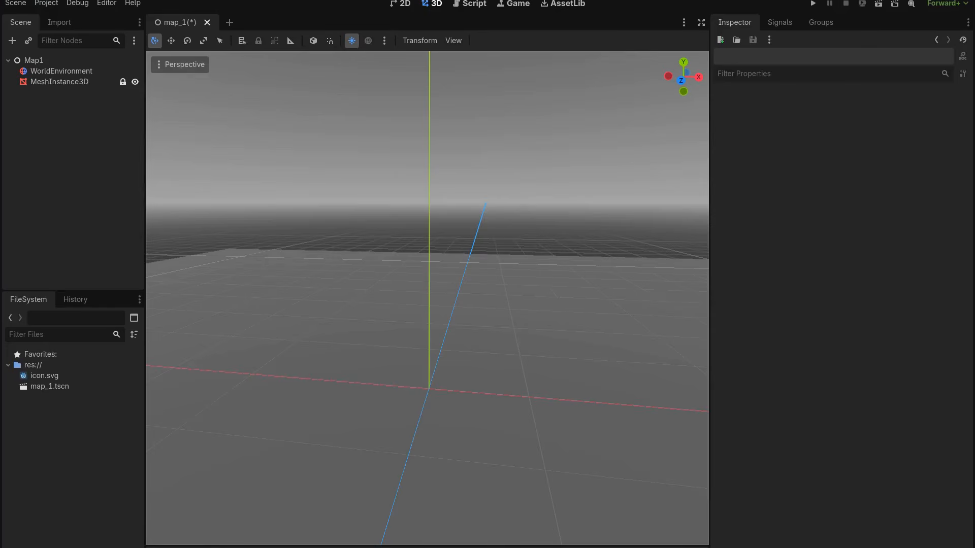
Switch to the Godot project and import image(5).png from the texturs folder into res://.
left_click_drag(562, 547, 583, 177)
left_click(414, 283)
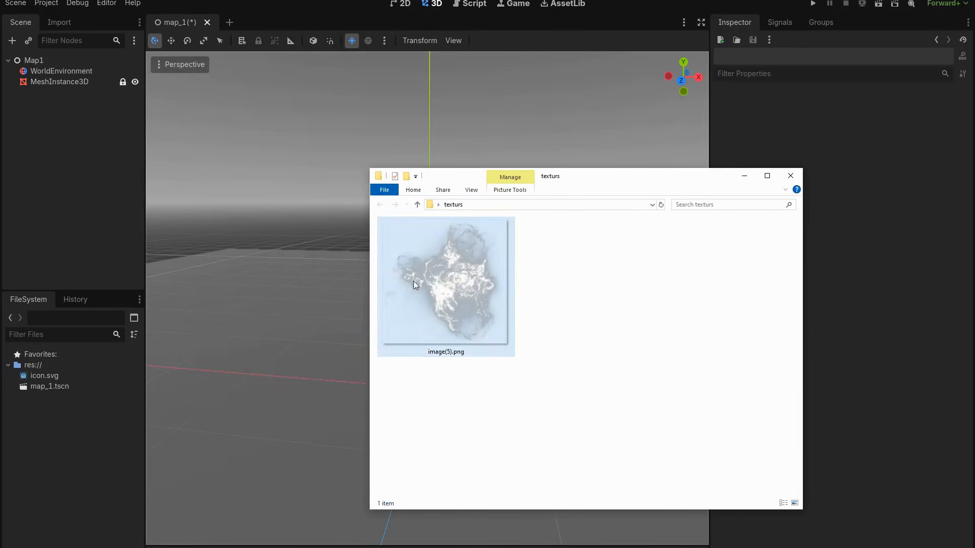
left_click(105, 453)
Rename the imported image(5).png file as T_fire01.png.
left_click(69, 389)
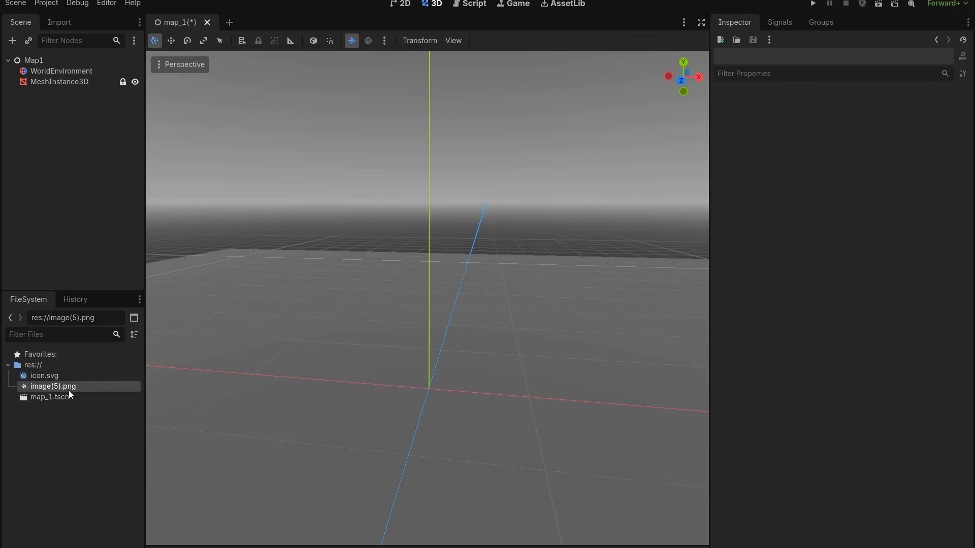
key("F2")
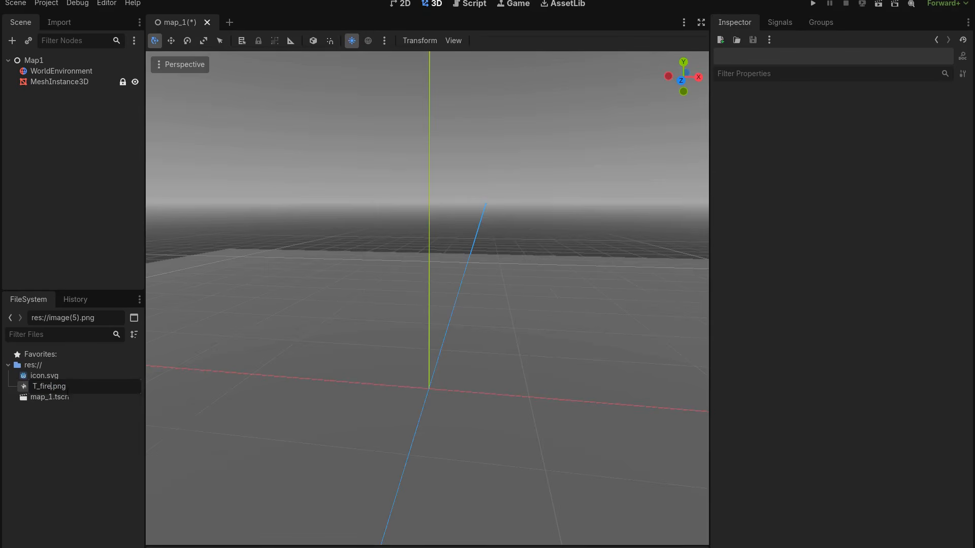
type("T_fire01")
key("Return")
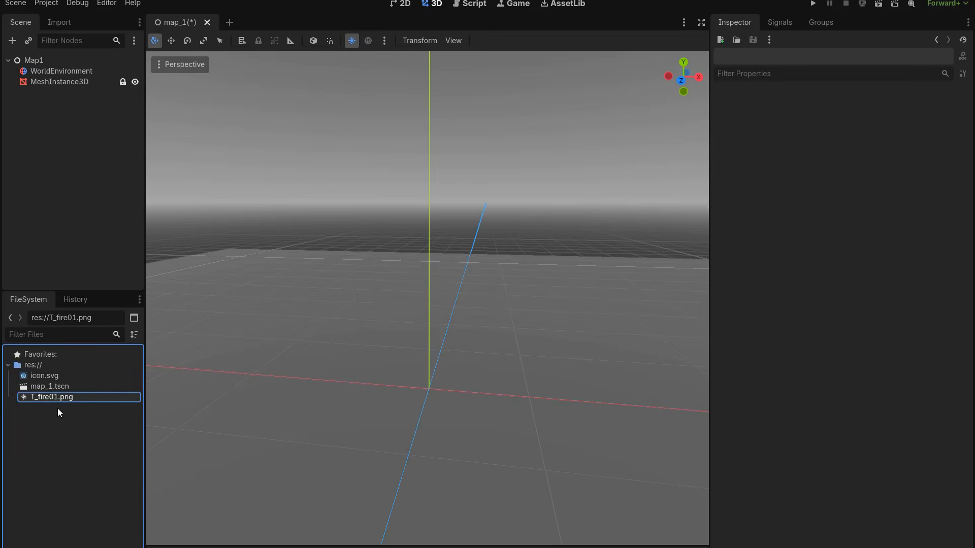
Add a GPUParticles3D node under Map1 and move it above the ground, away from the scene origin.
left_click(68, 61)
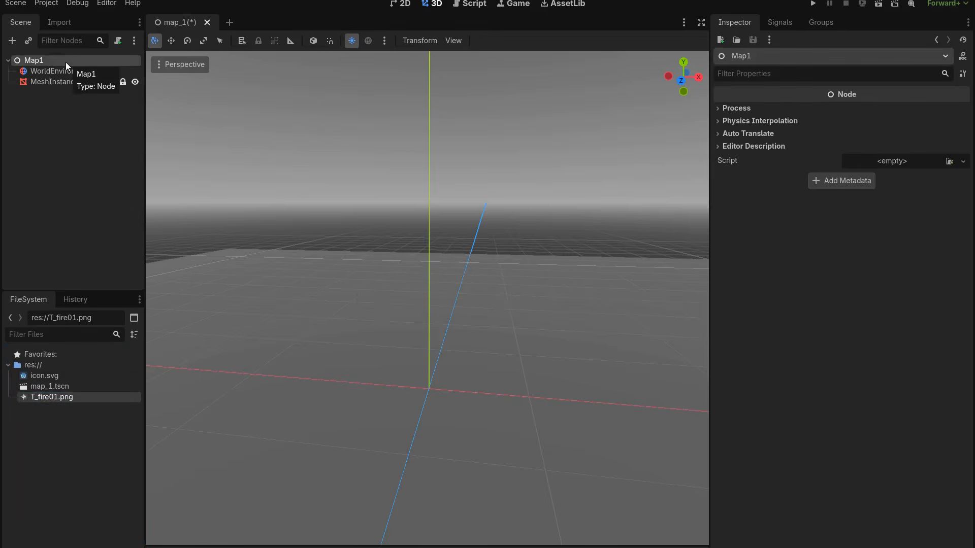
key("ctrl+a")
type("gpu")
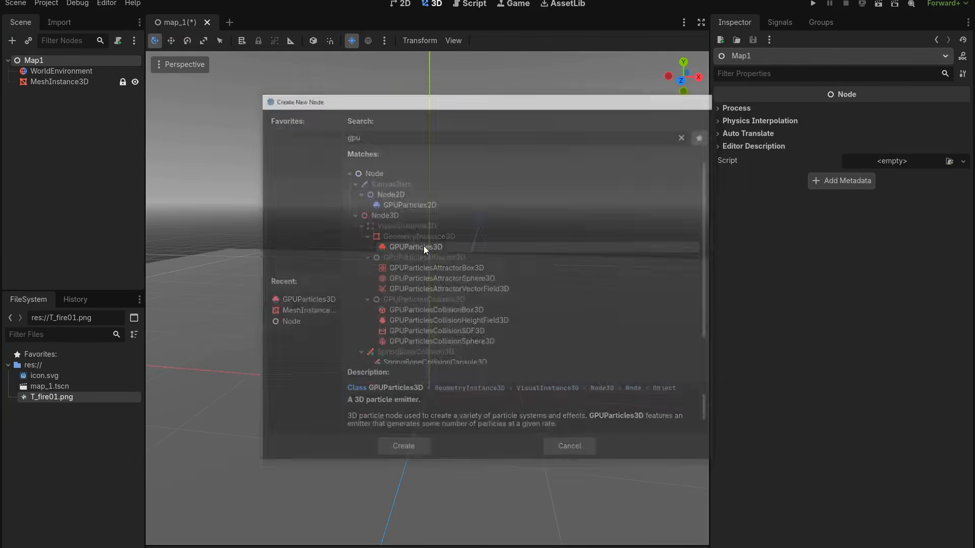
double_click(423, 247)
left_click_drag(441, 351, 527, 273)
middle_click_drag(580, 315, 549, 336, "shift")
scroll(546, 335, "up", 2)
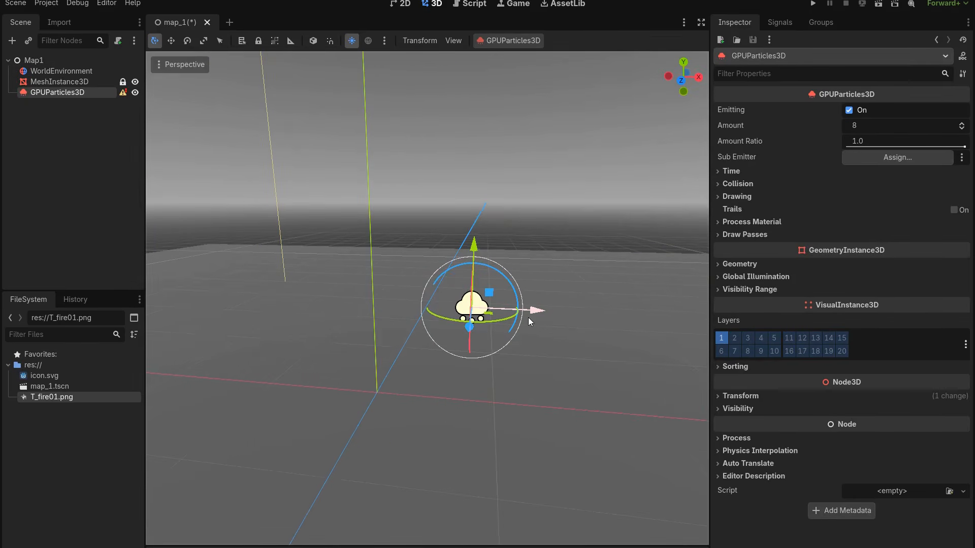
Assign a new ParticleProcessMaterial to the particle node and a new QuadMesh to draw pass 1.
left_click(767, 223)
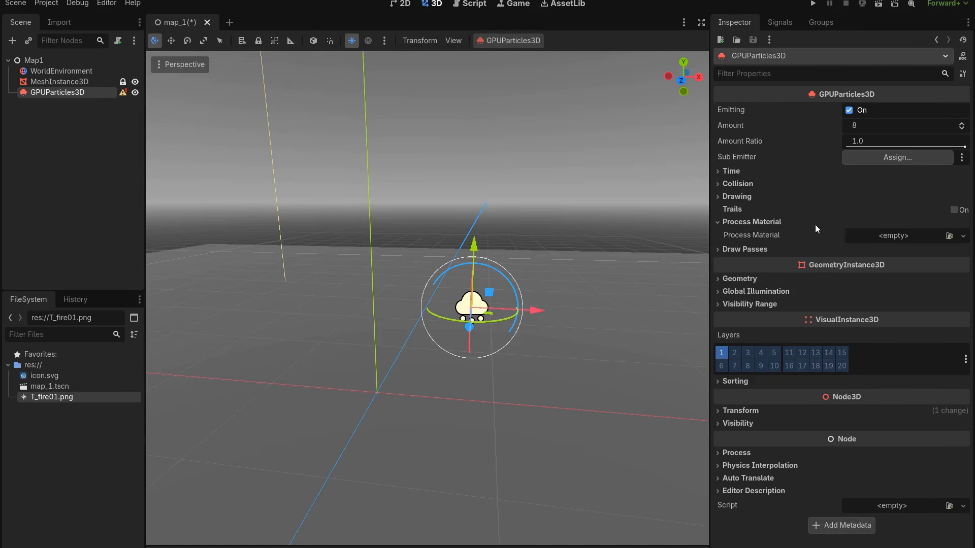
left_click(876, 235)
left_click(903, 265)
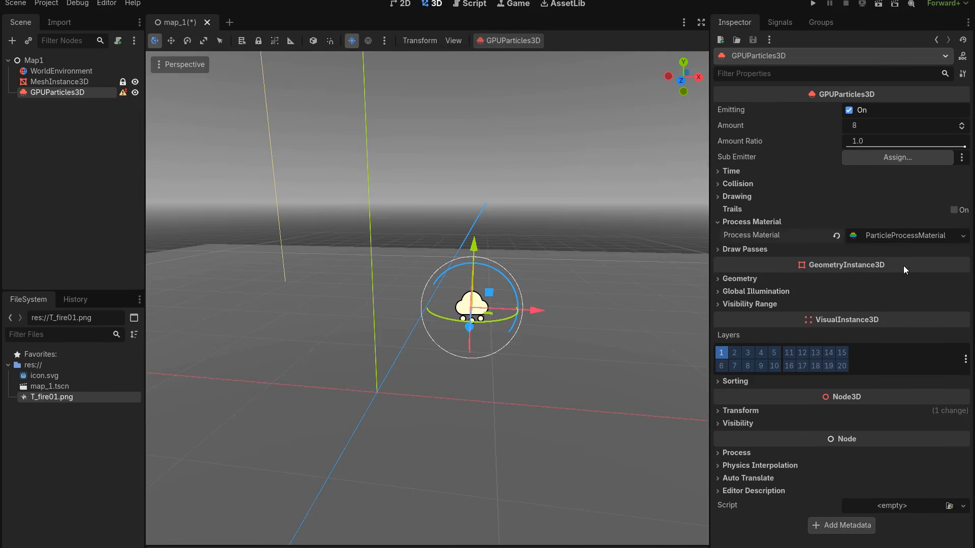
left_click(768, 251)
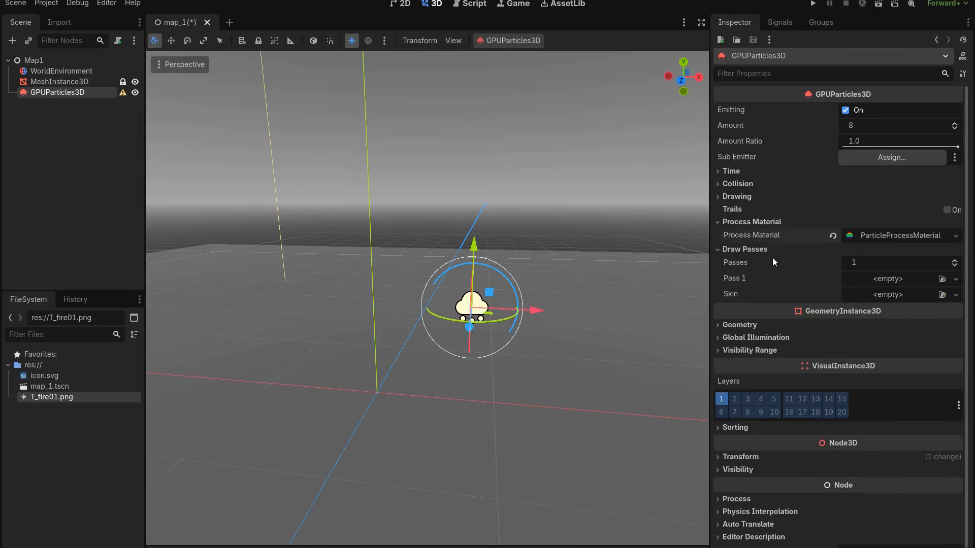
left_click(882, 279)
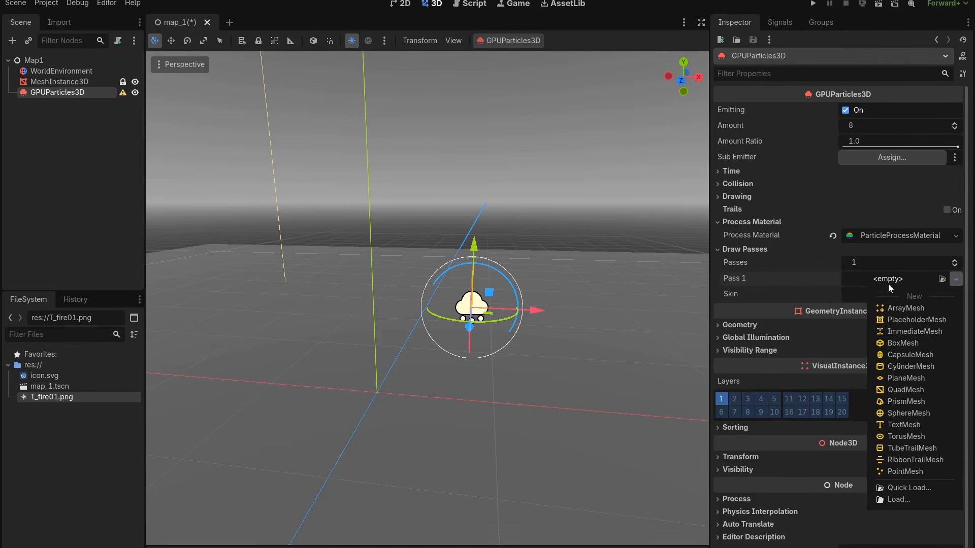
left_click(906, 389)
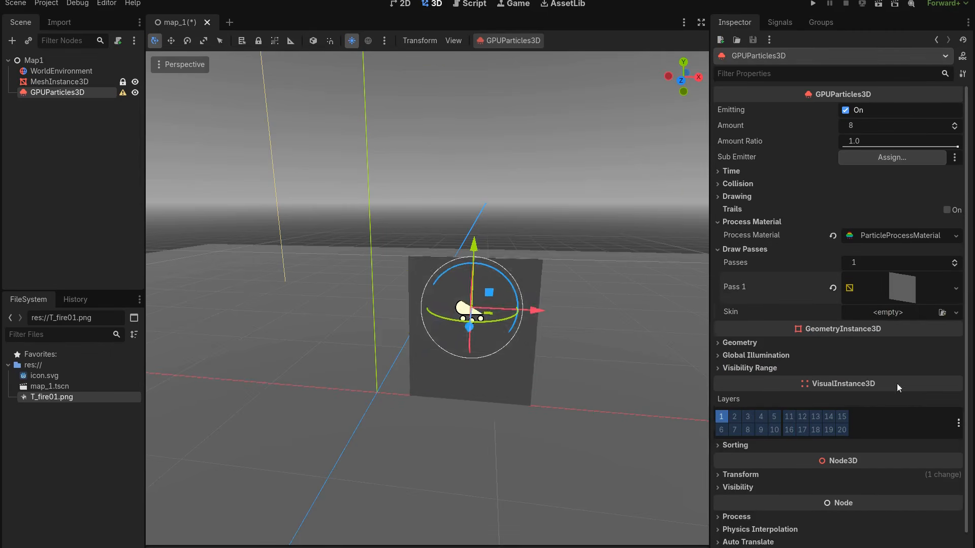
Move the particle emitter slightly higher above the ground plane.
scroll(538, 311, "down", 3)
left_click_drag(470, 302, 542, 258)
scroll(582, 312, "up", 2)
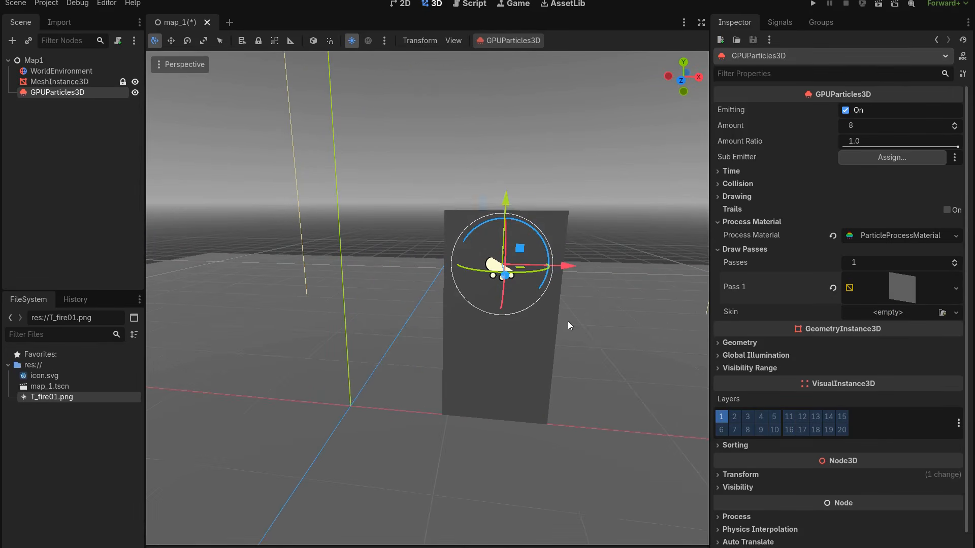
Try a Y gravity of 0 in the process material's accelerations and set it to 1.
left_click(891, 237)
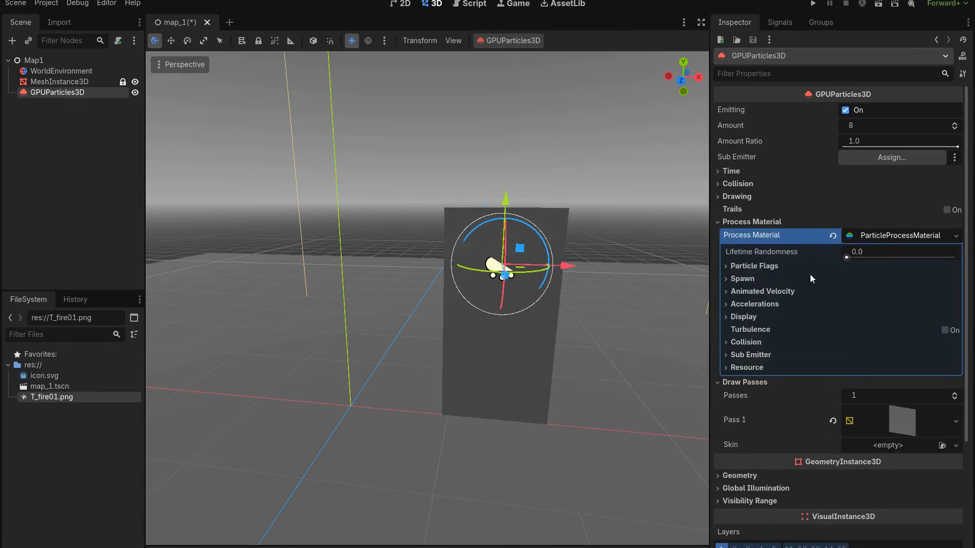
left_click(743, 305)
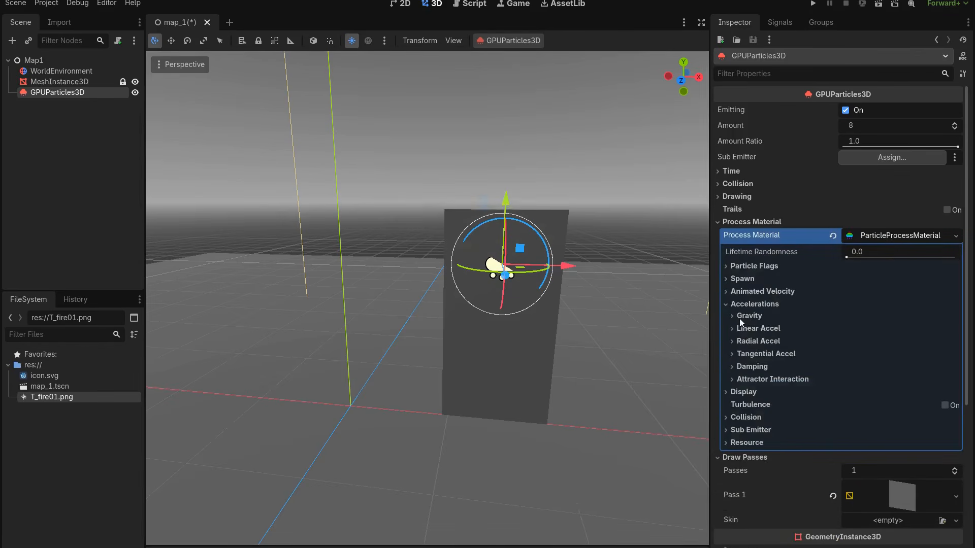
left_click(747, 316)
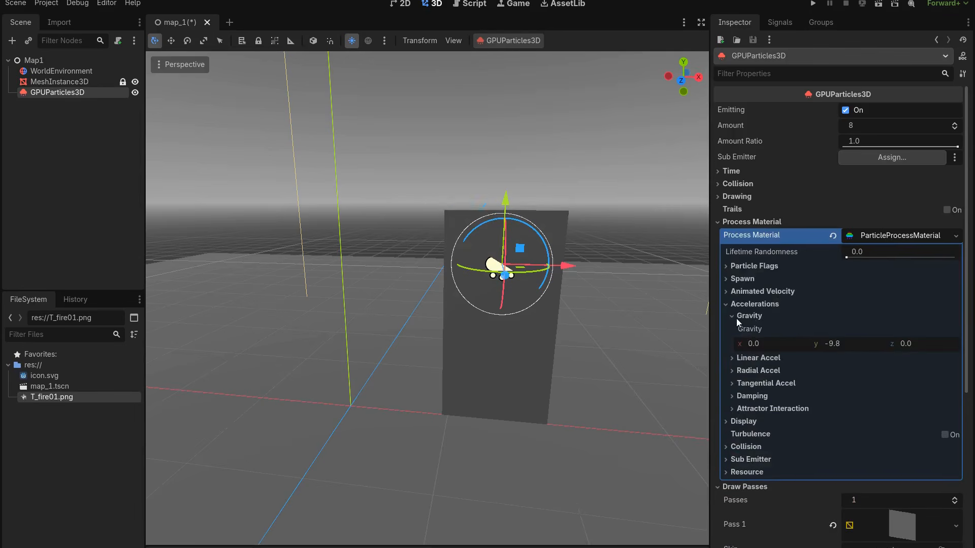
left_click(850, 346)
type("0")
key("Return")
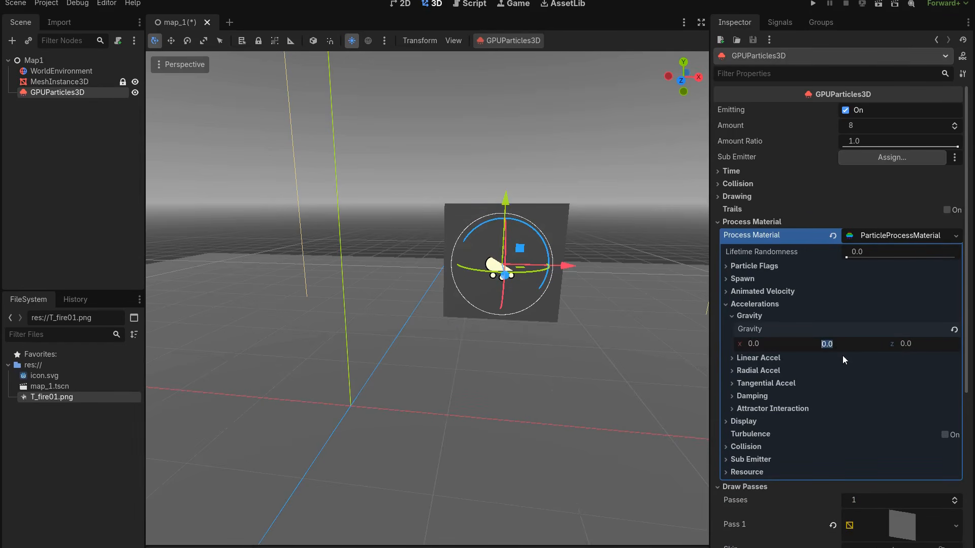
type("1")
key("Return")
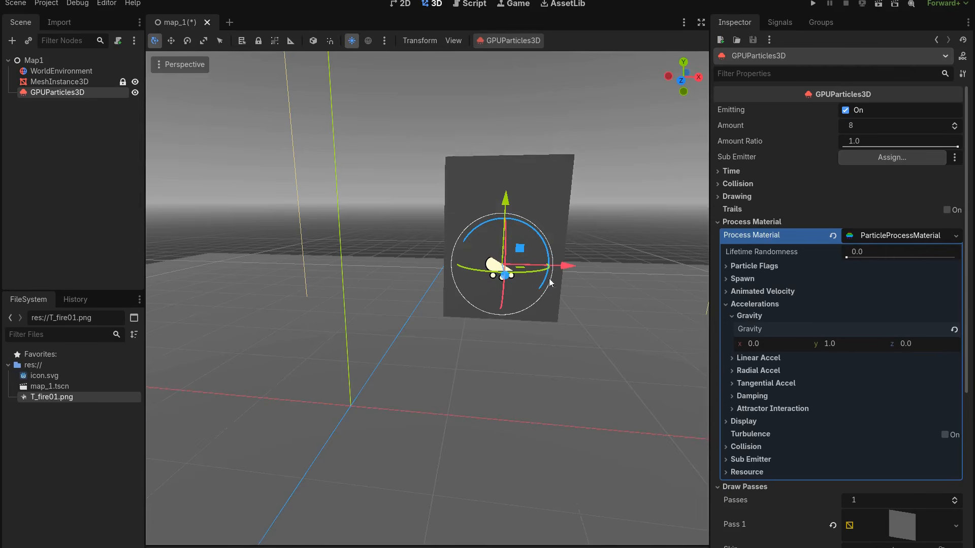
Lower the emitter closer to the ground and set the process material's Lifetime Randomness to 0.08.
scroll(550, 273, "up", 3)
left_click_drag(498, 258, 459, 313)
scroll(568, 358, "up", 2)
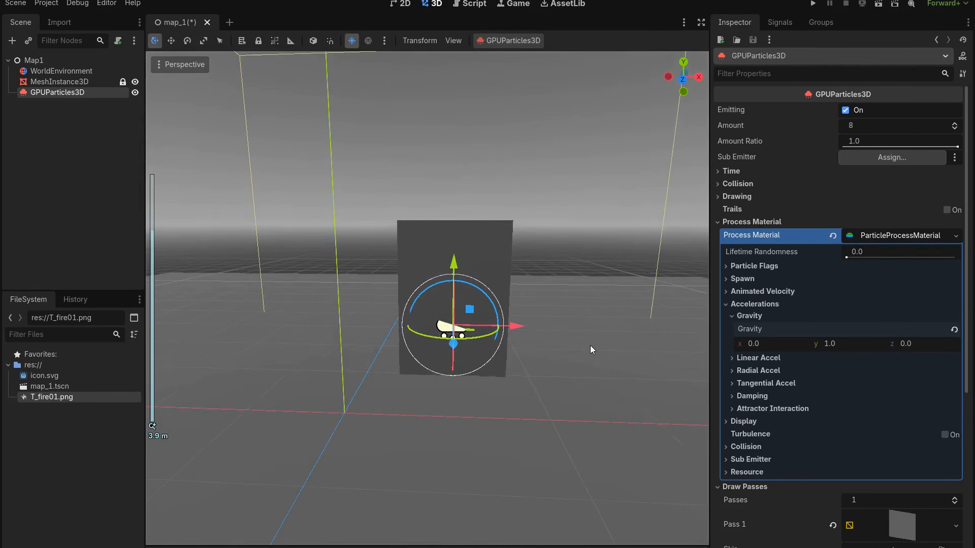
left_click_drag(847, 258, 855, 257)
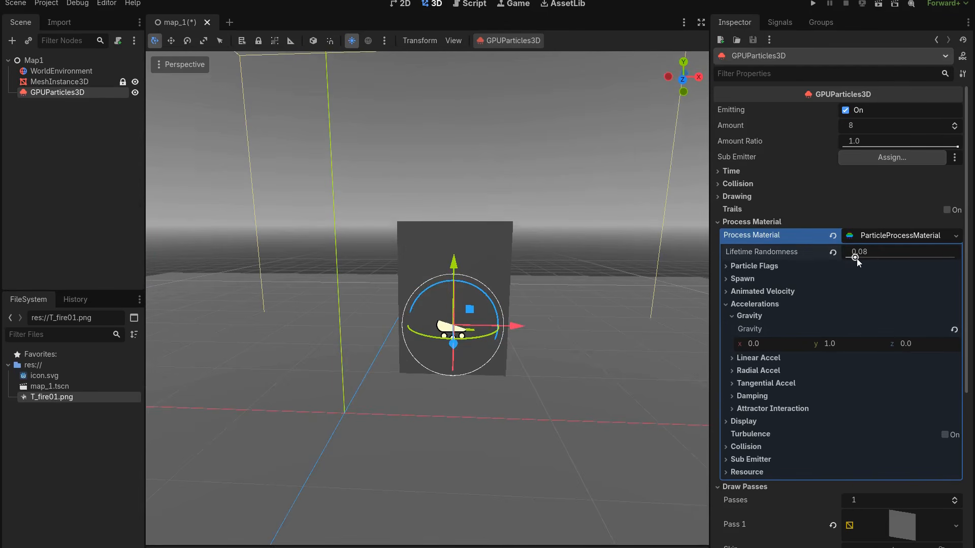
Set the particles' spawn Emission Shape to Sphere with a radius of 0.2.
left_click(742, 279)
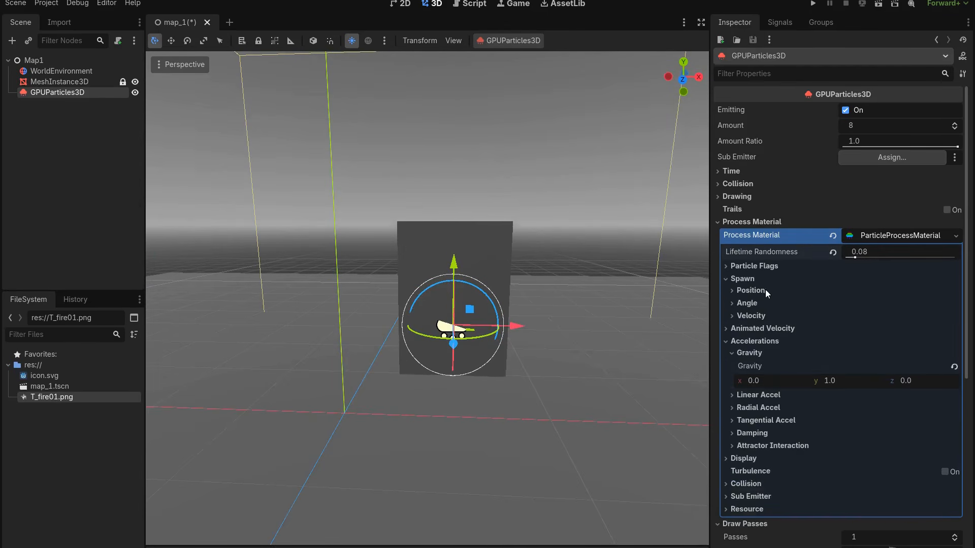
left_click(747, 290)
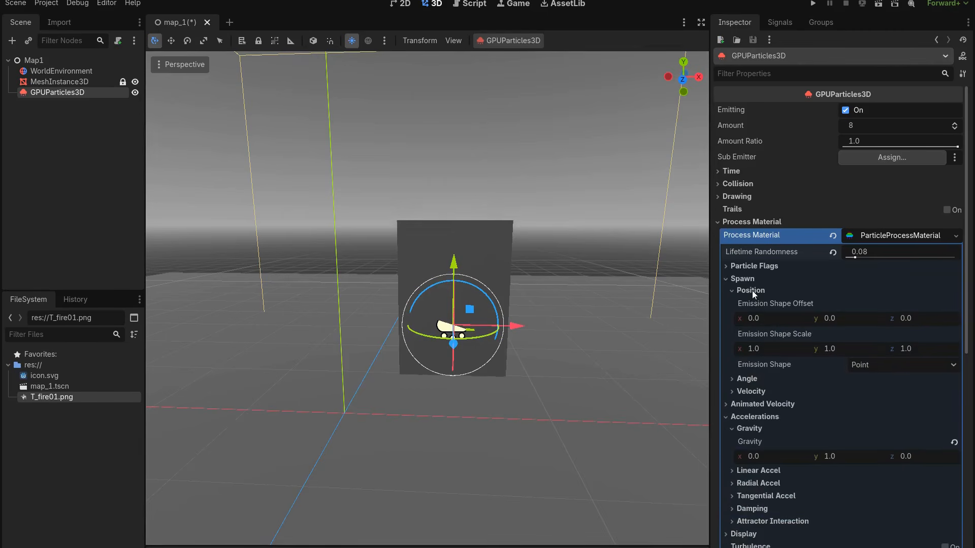
left_click(870, 361)
left_click(876, 394)
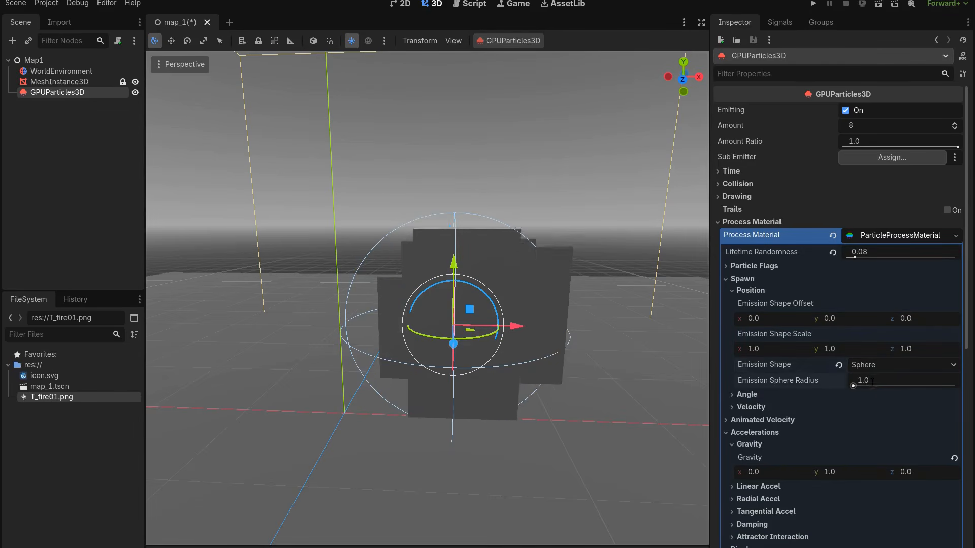
left_click(872, 380)
type(".2")
key("Return")
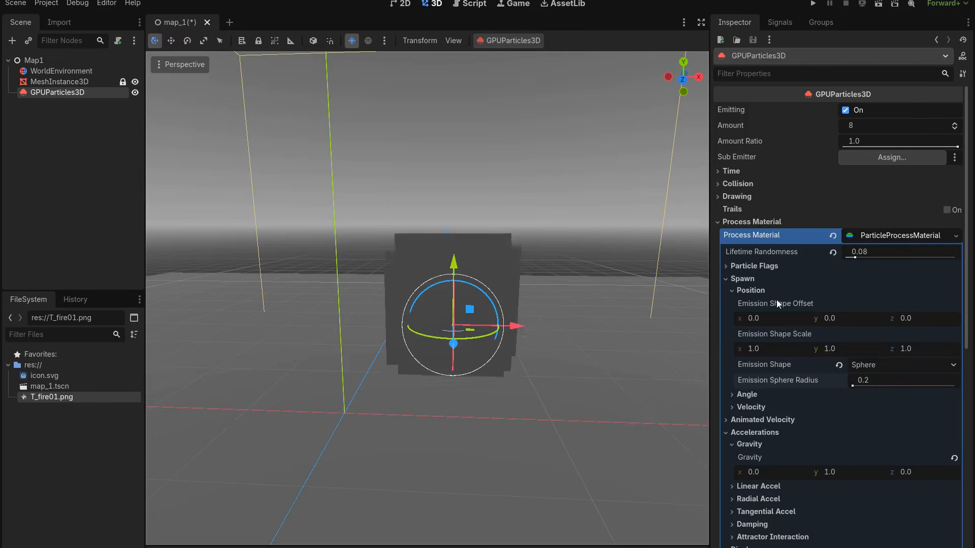
Point the particles' spawn velocity Direction upward with X 0, Y 1 and Z 0.
scroll(776, 299, "down", 3)
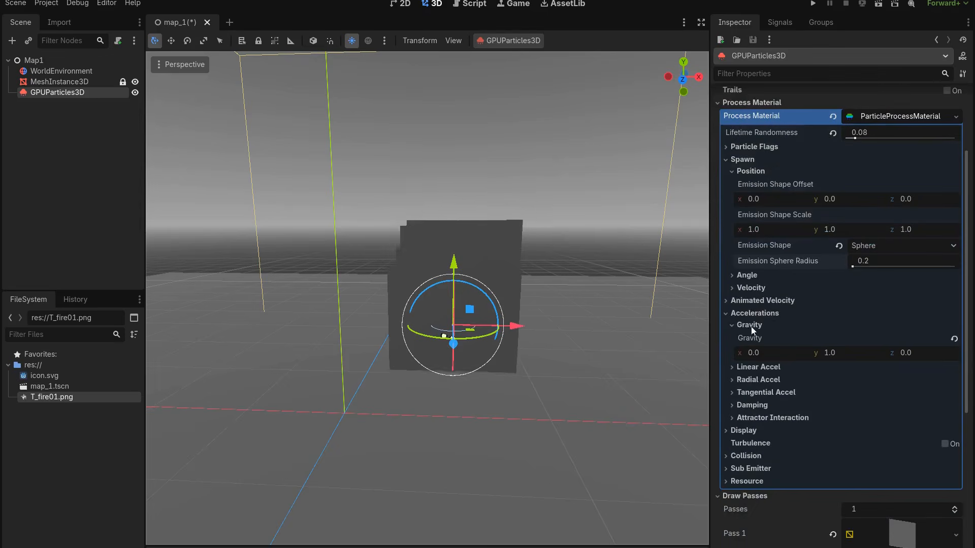
left_click(754, 288)
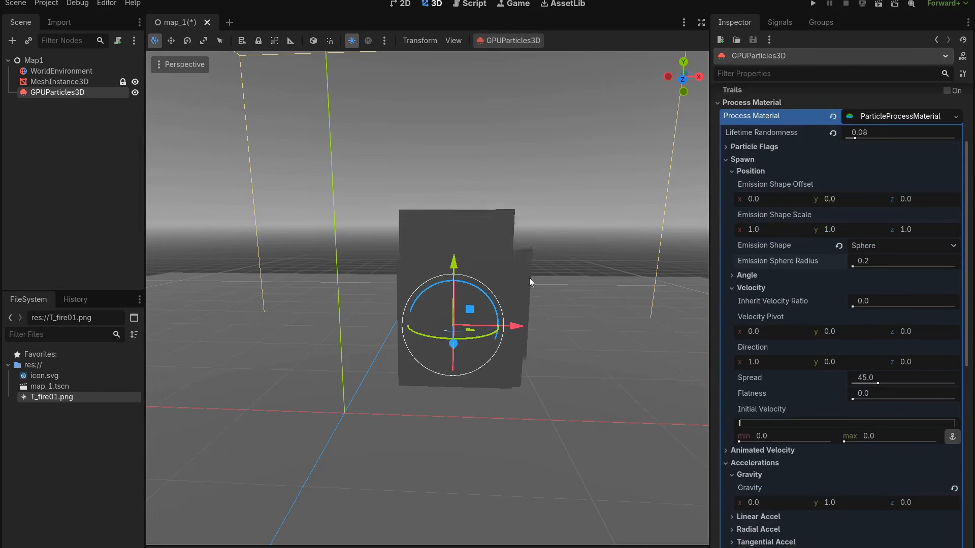
left_click(761, 362)
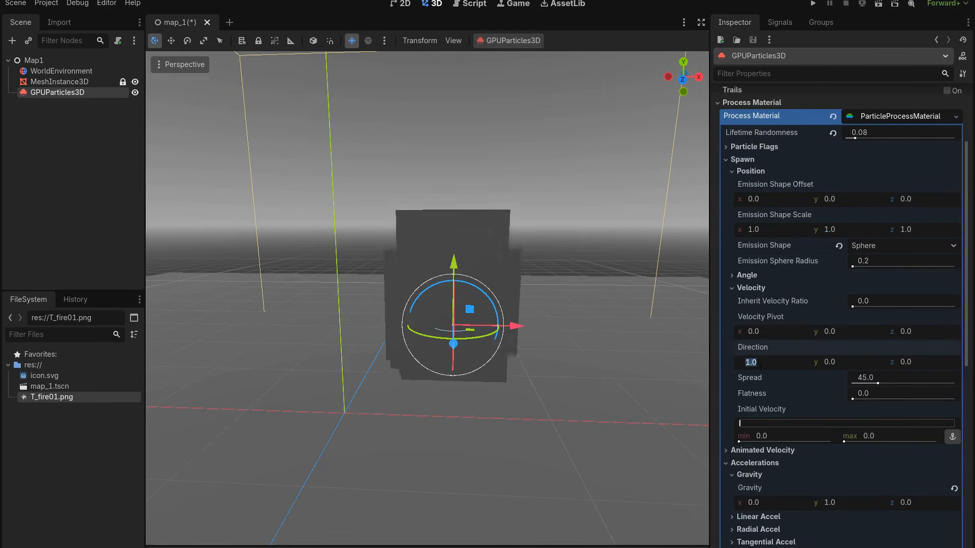
left_click(840, 364)
type("1")
key("Return")
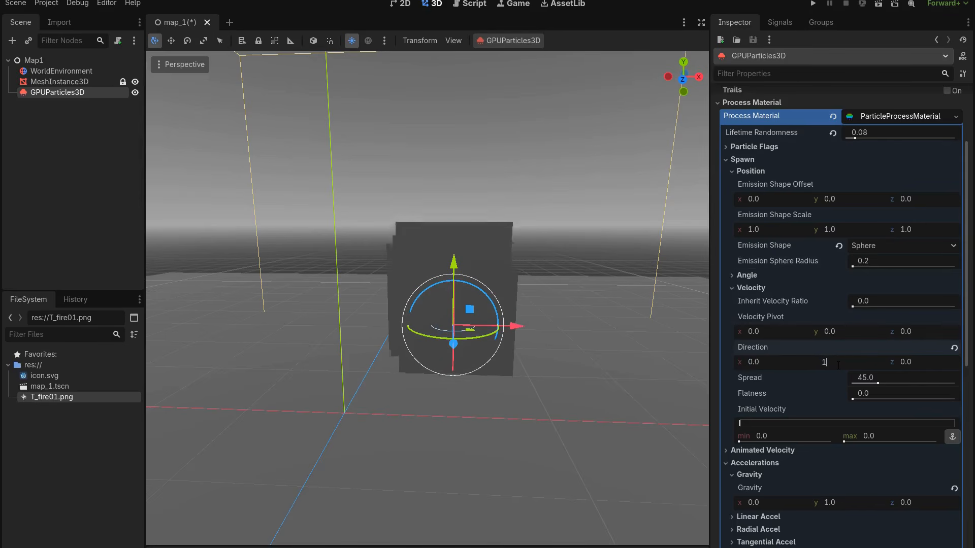
Set the particles' Initial Velocity to a minimum of 1 and a maximum of 2.
left_click(792, 438)
type("1")
left_click(866, 439)
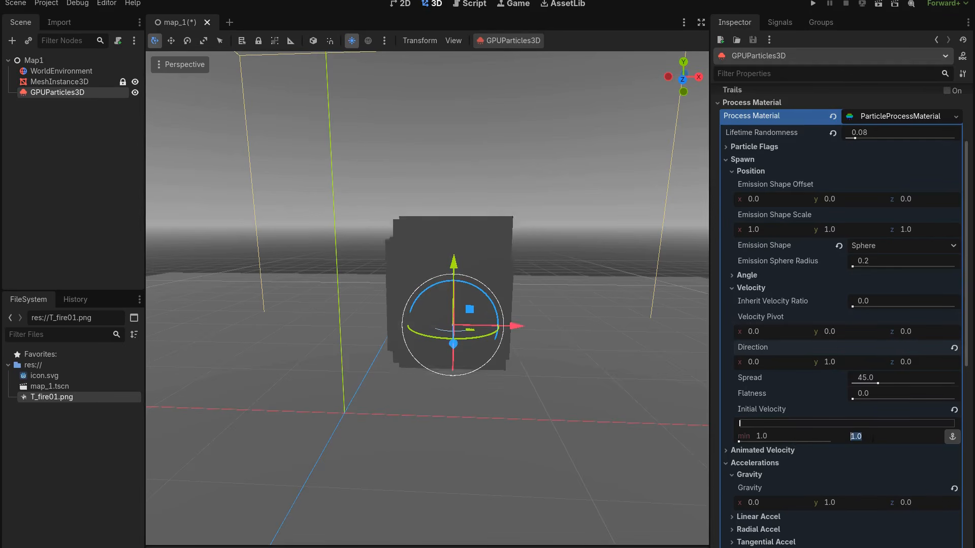
type("2")
key("Return")
scroll(558, 279, "down", 7)
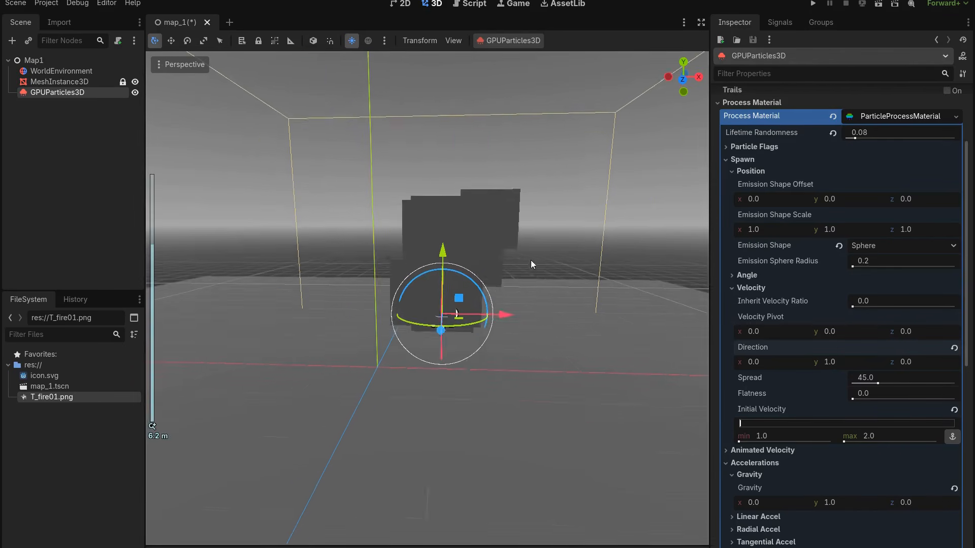
Try moving the emitter sideways through the scene to test the particle trail, and undo the move.
middle_click_drag(531, 260, 531, 293, "shift")
scroll(531, 294, "up", 3)
left_click_drag(465, 336, 540, 340)
key("ctrl+z")
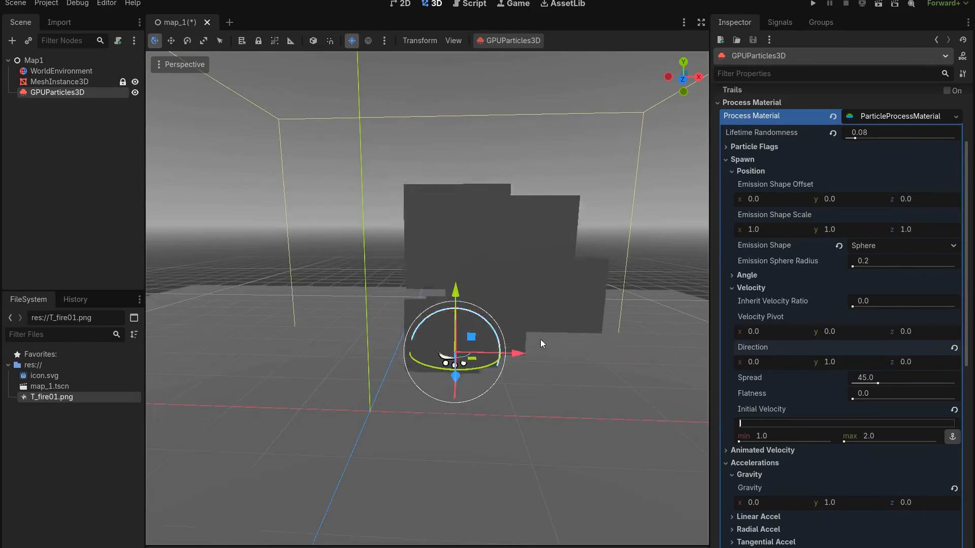
scroll(553, 334, "up", 2)
middle_click_drag(558, 334, 547, 323, "shift")
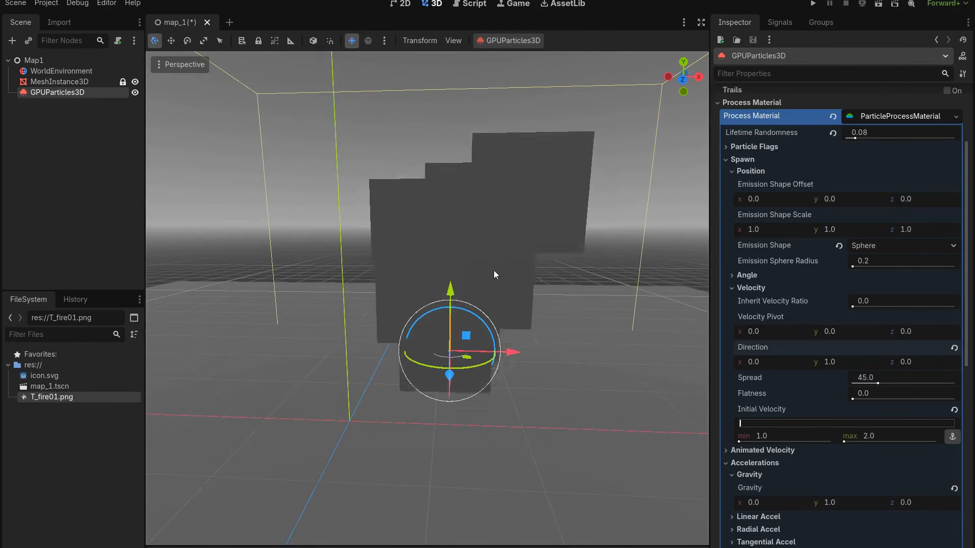
Reduce the velocity Spread to 15.739 and set the maximum Radial Velocity to 0.5.
left_click_drag(878, 384, 860, 385)
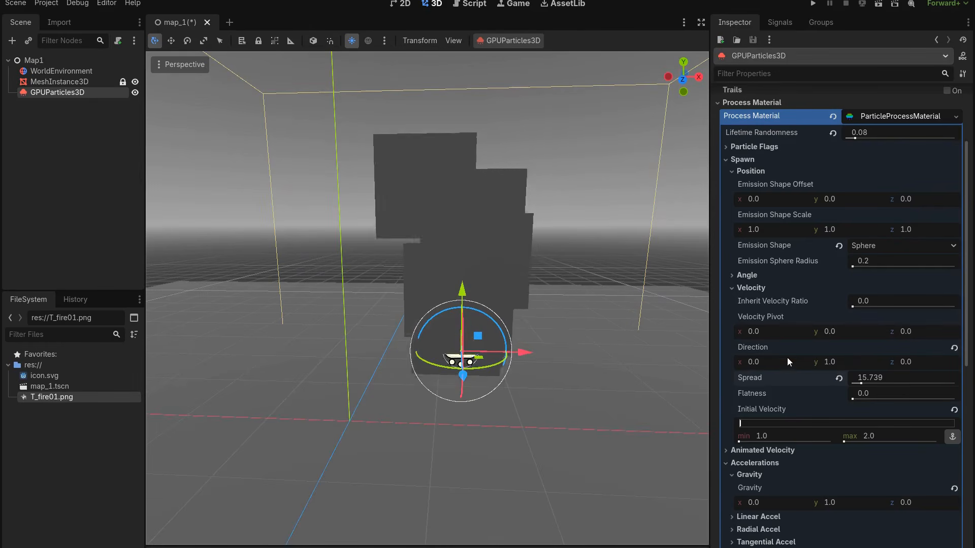
left_click(762, 288)
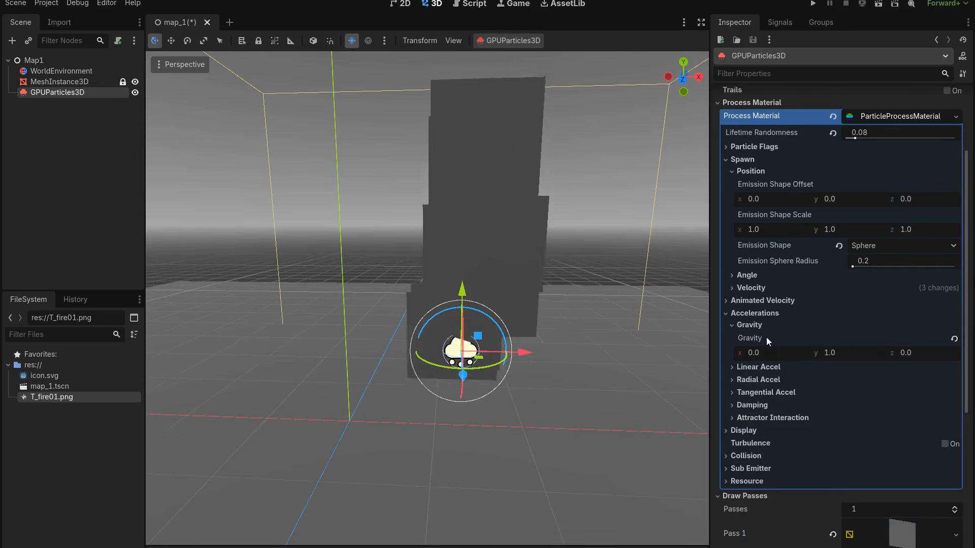
left_click(764, 314)
left_click(766, 300)
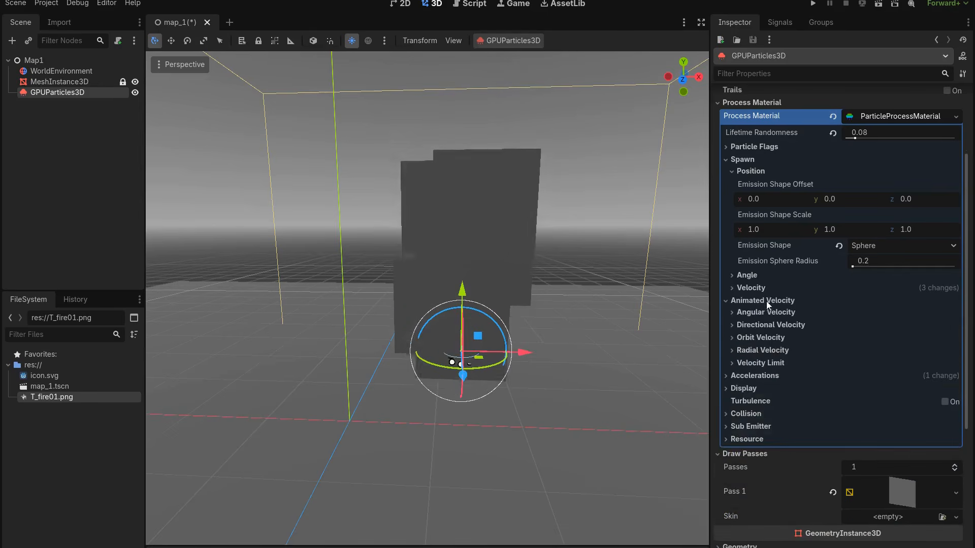
left_click(749, 350)
left_click(872, 389)
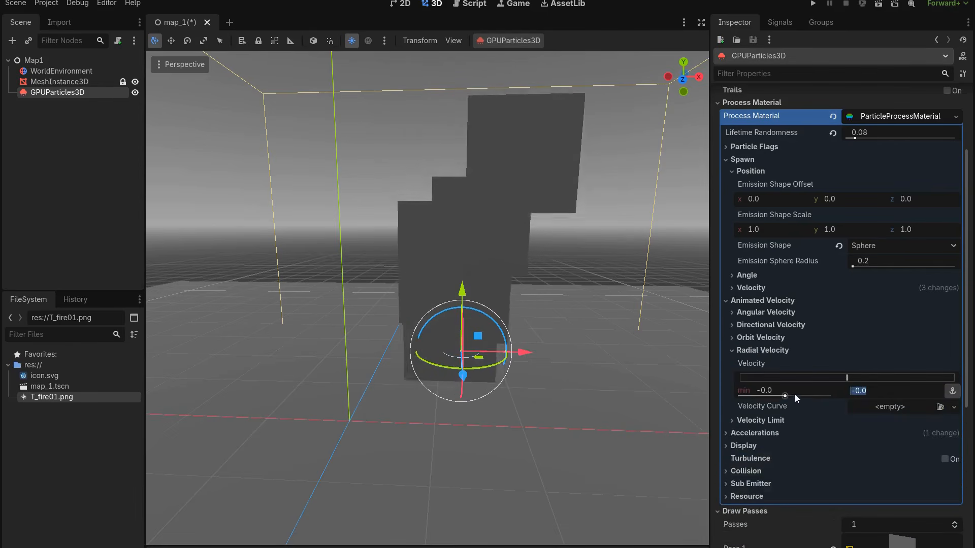
type(".5")
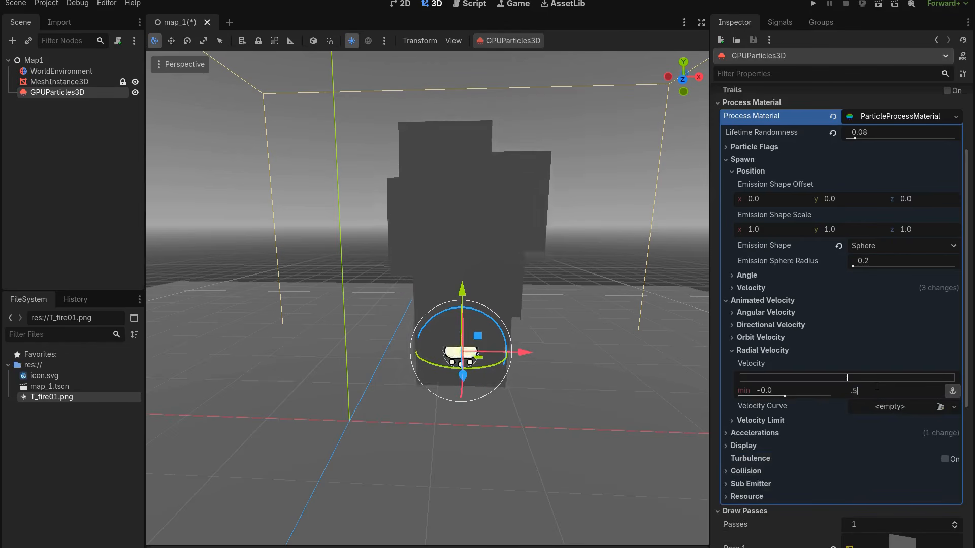
key("Return")
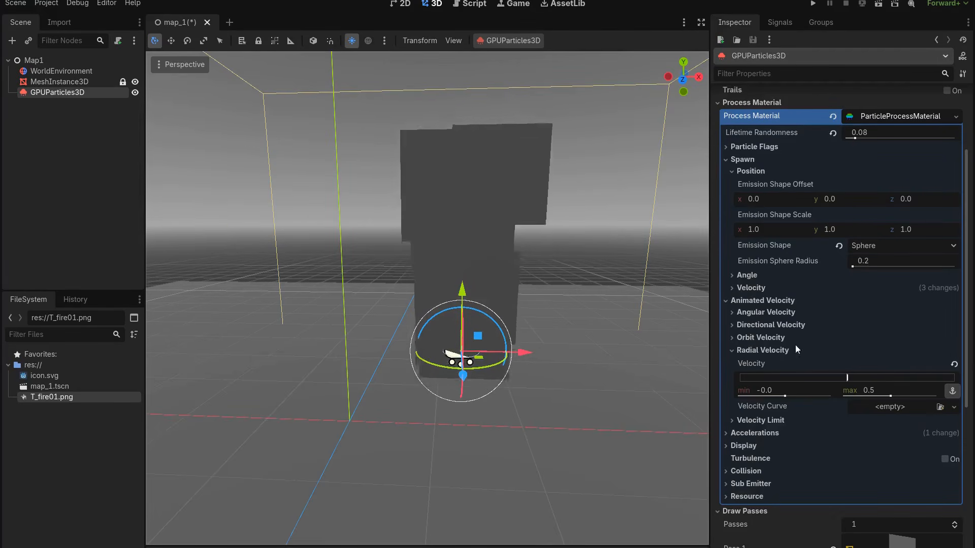
Set the particles' display Scale to a minimum of 0.9 and a maximum of 1.4.
left_click(782, 350)
left_click(747, 389)
left_click(751, 400)
scroll(782, 410, "down", 3)
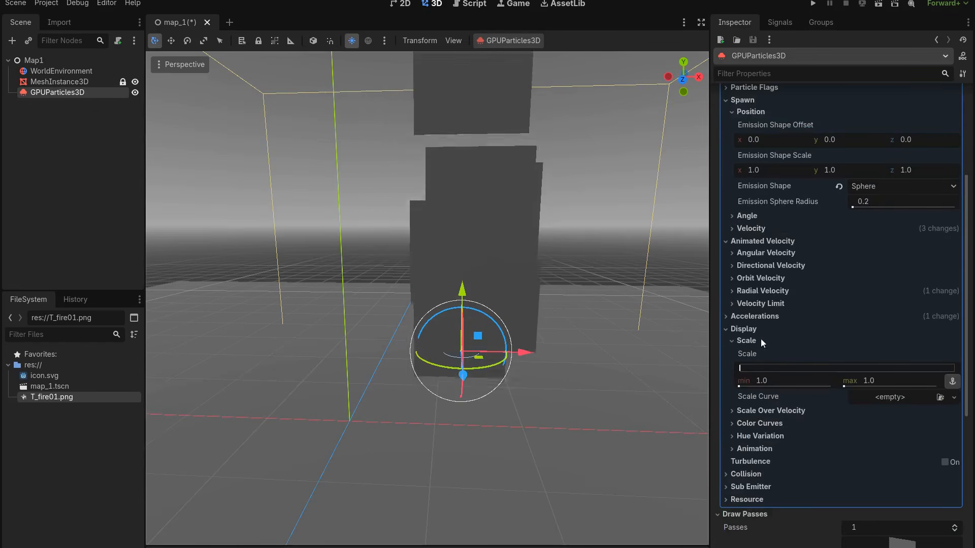
left_click(779, 382)
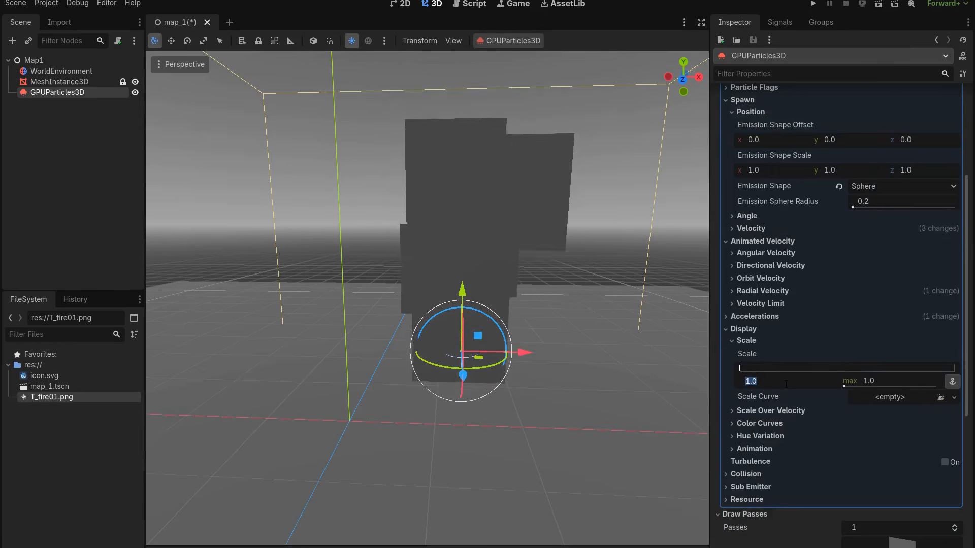
type(".9")
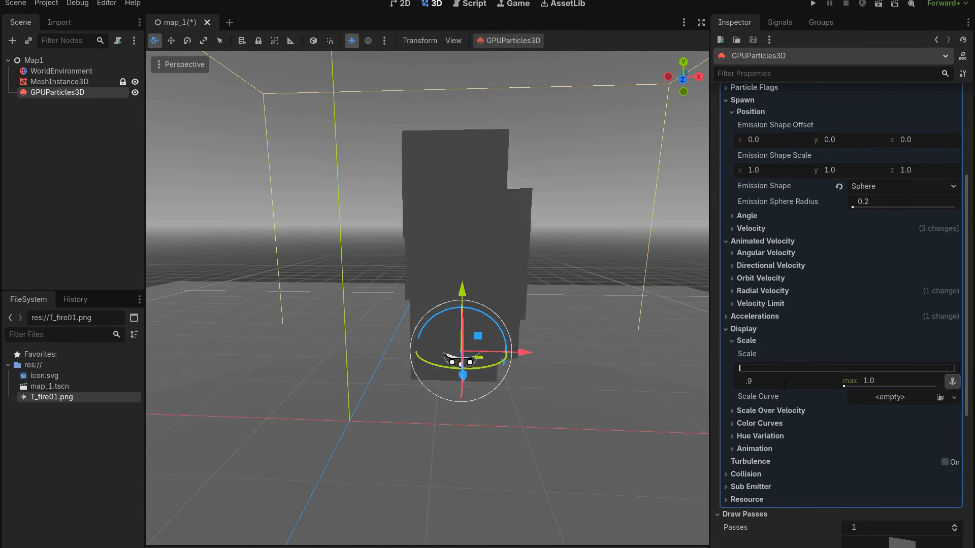
left_click(876, 382)
type("1.")
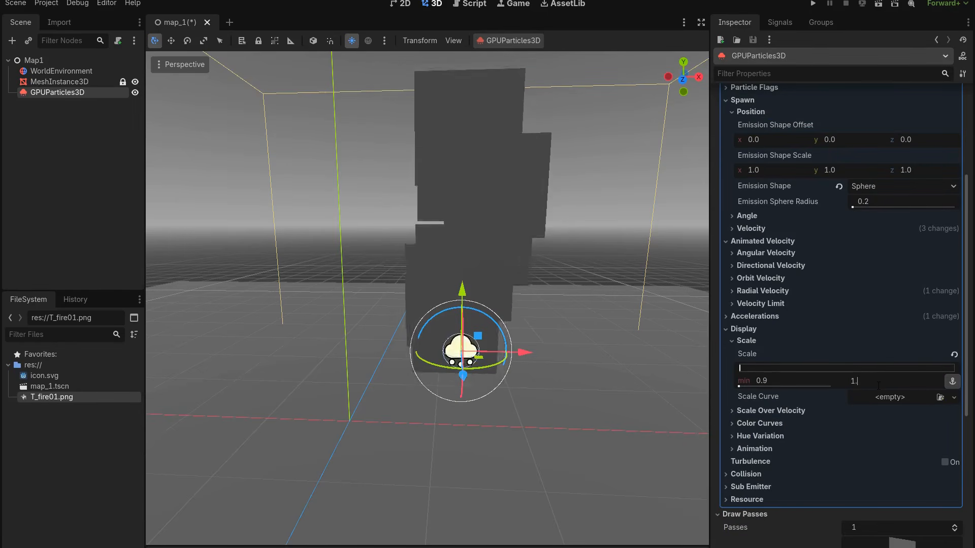
type("4")
key("Return")
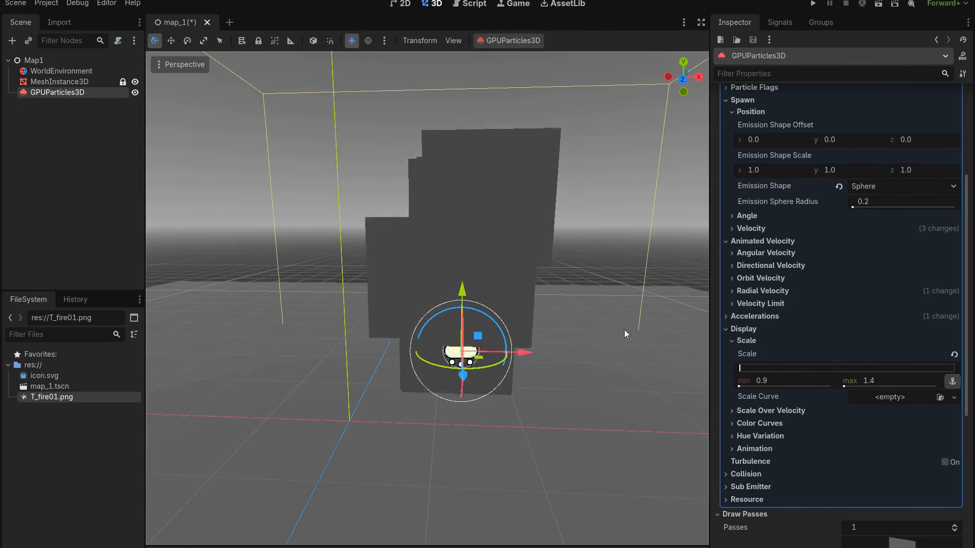
Add a CurveTexture as the particles' Scale Curve and shape it to rise quickly from about 0.4 and level off at 1.0.
left_click(864, 397)
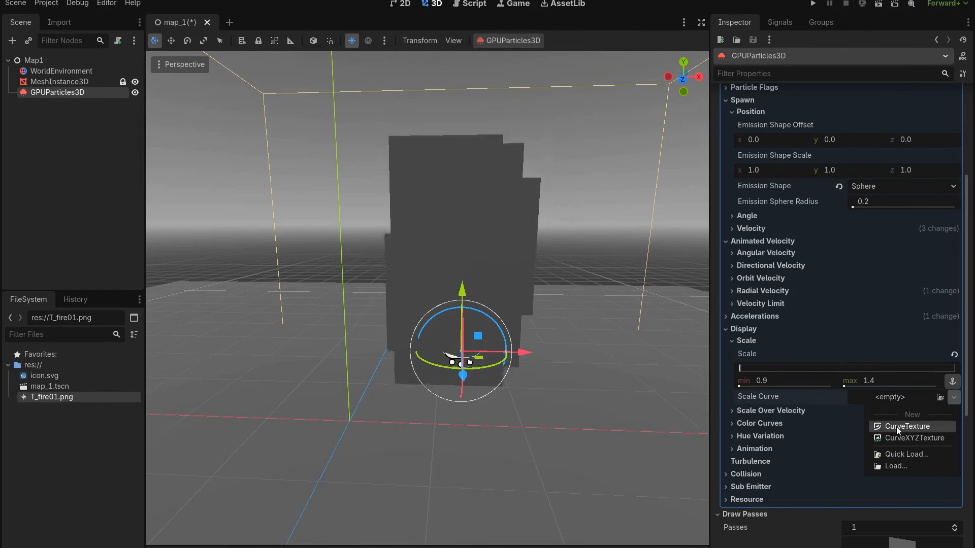
left_click(897, 426)
left_click(885, 399)
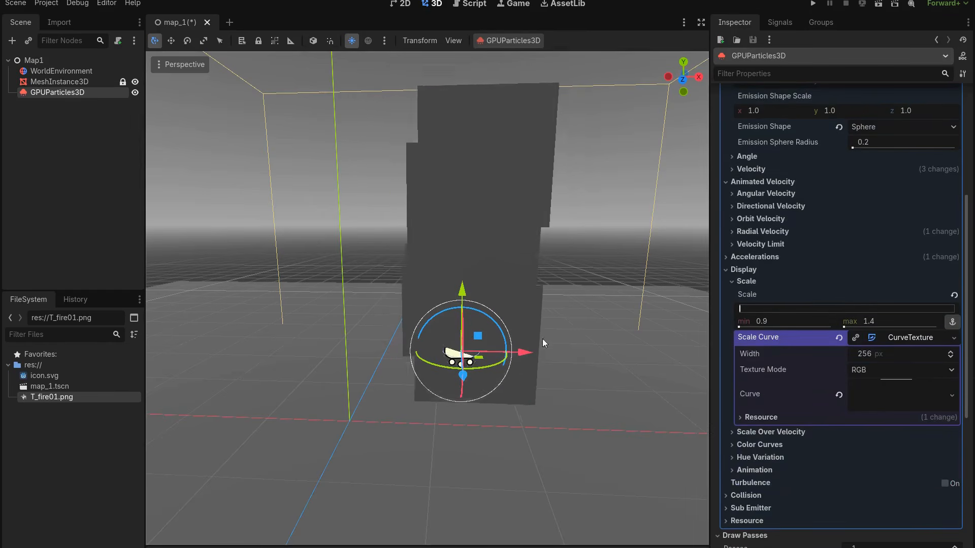
left_click(895, 399)
scroll(881, 383, "down", 5)
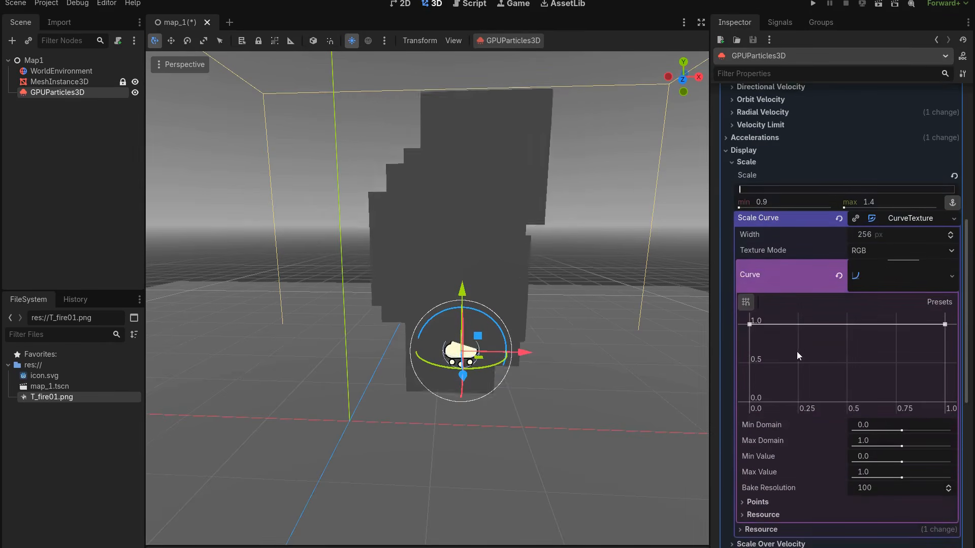
left_click_drag(747, 327, 743, 364)
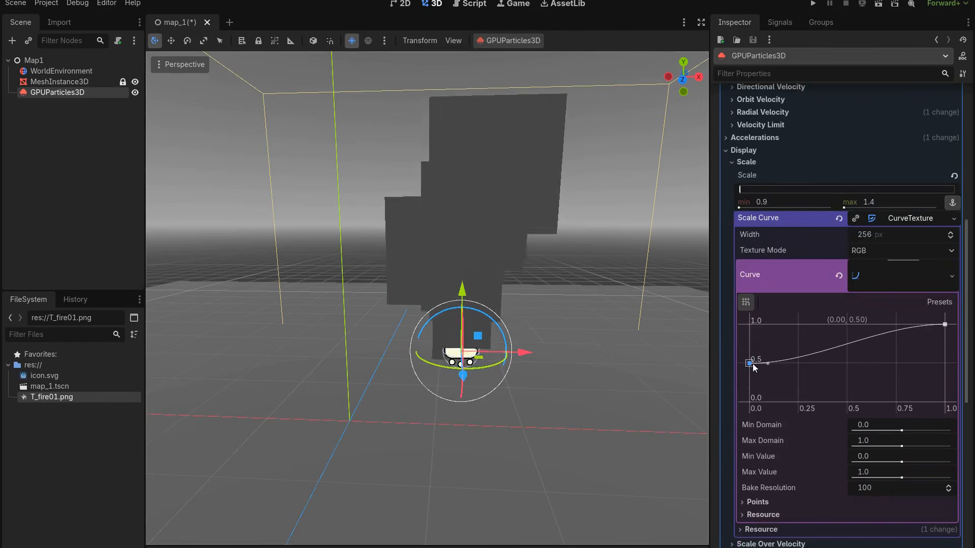
left_click_drag(766, 364, 770, 356)
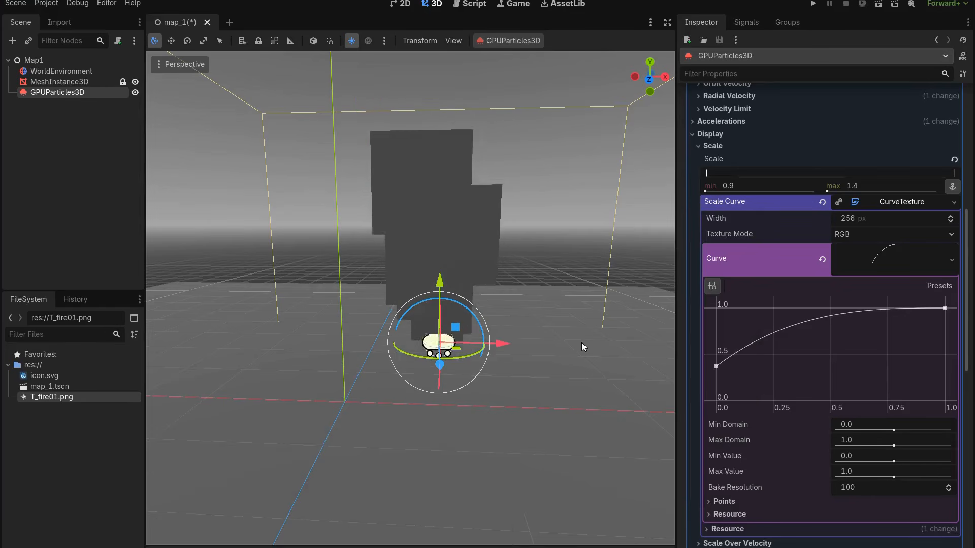
left_click(817, 205)
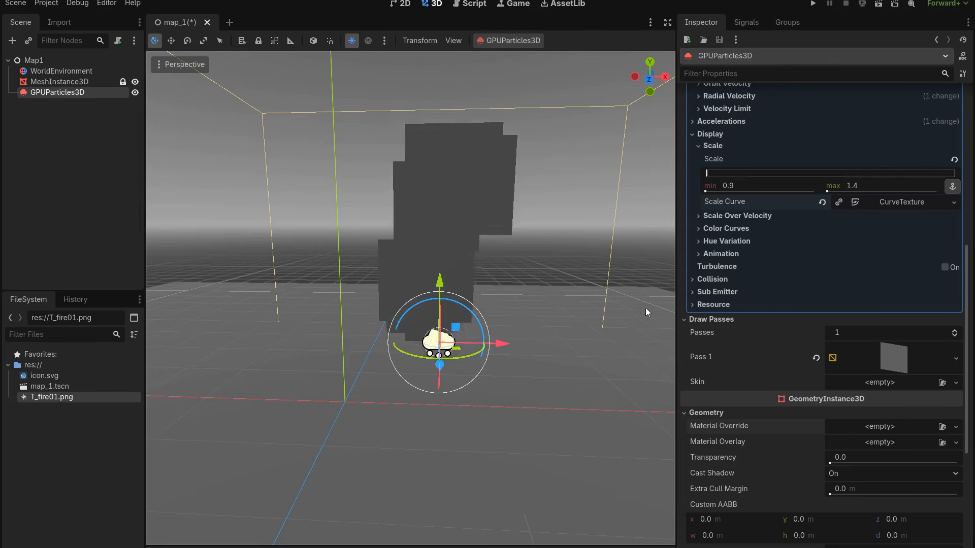
Assign a new StandardMaterial3D as the particle geometry's Material Override.
scroll(861, 333, "down", 3)
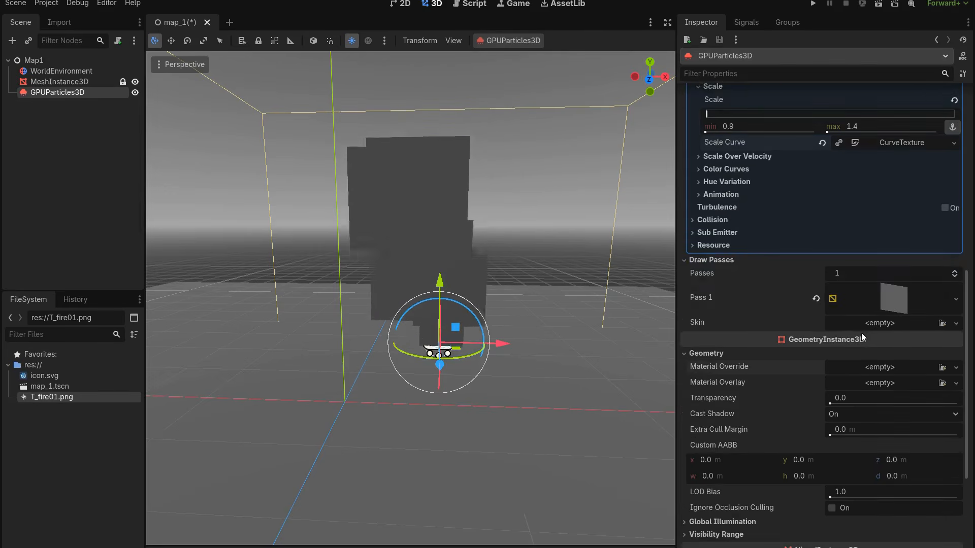
left_click(863, 372)
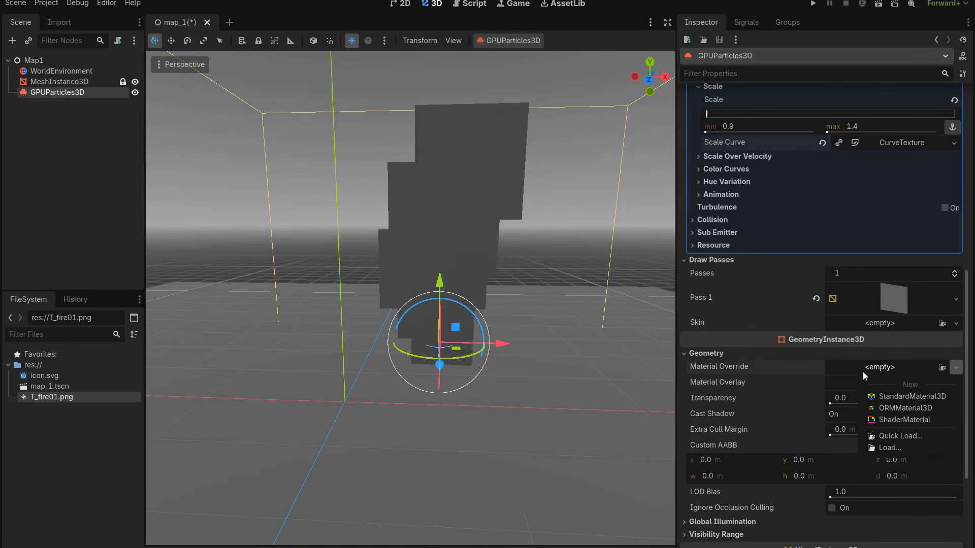
left_click(897, 399)
Use T_fire01.png as the Albedo texture of the override material.
scroll(881, 367, "down", 6)
scroll(835, 358, "down", 3)
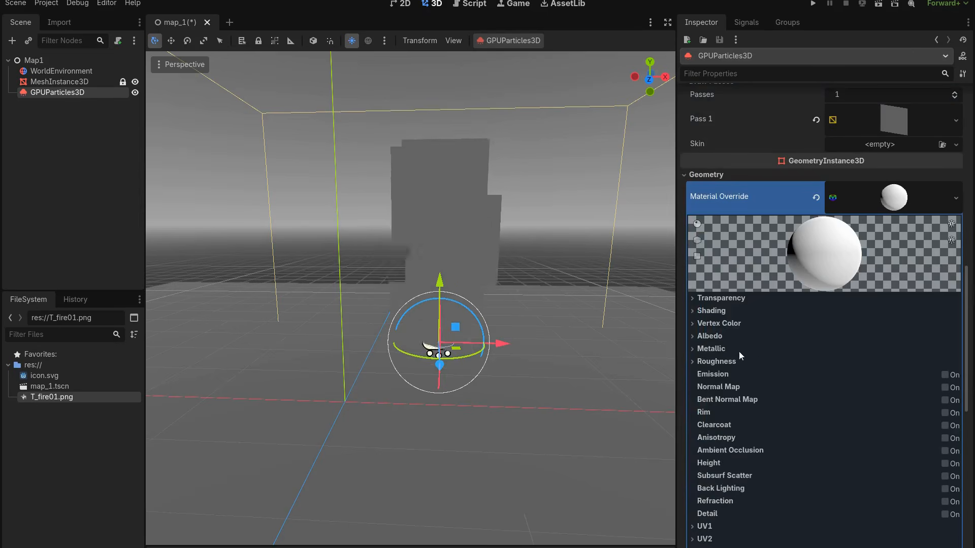
left_click(720, 337)
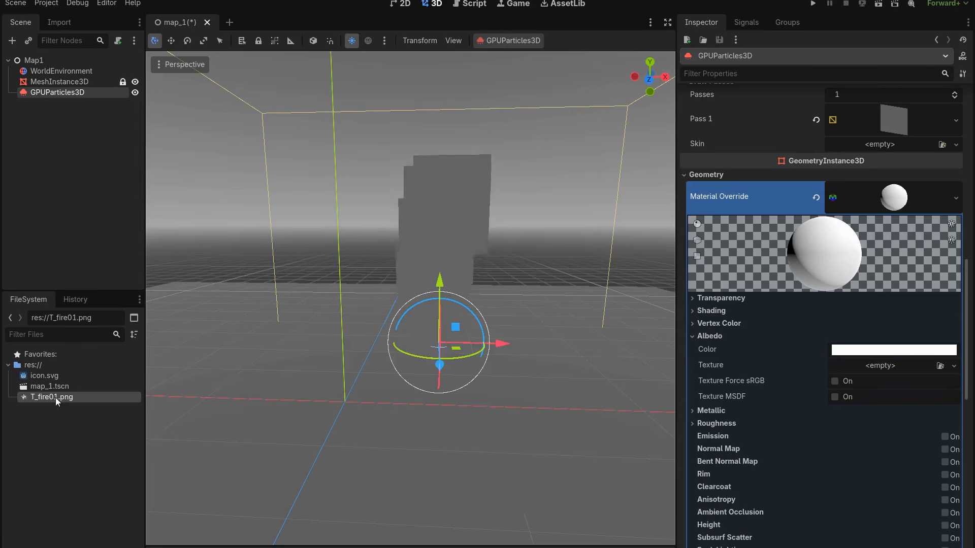
left_click_drag(56, 401, 46, 412)
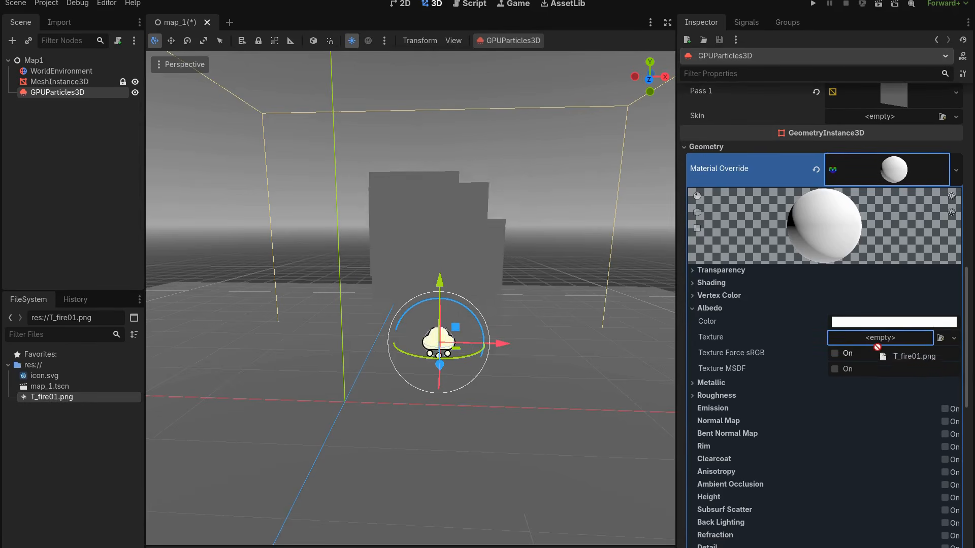
left_click_drag(874, 339, 872, 336)
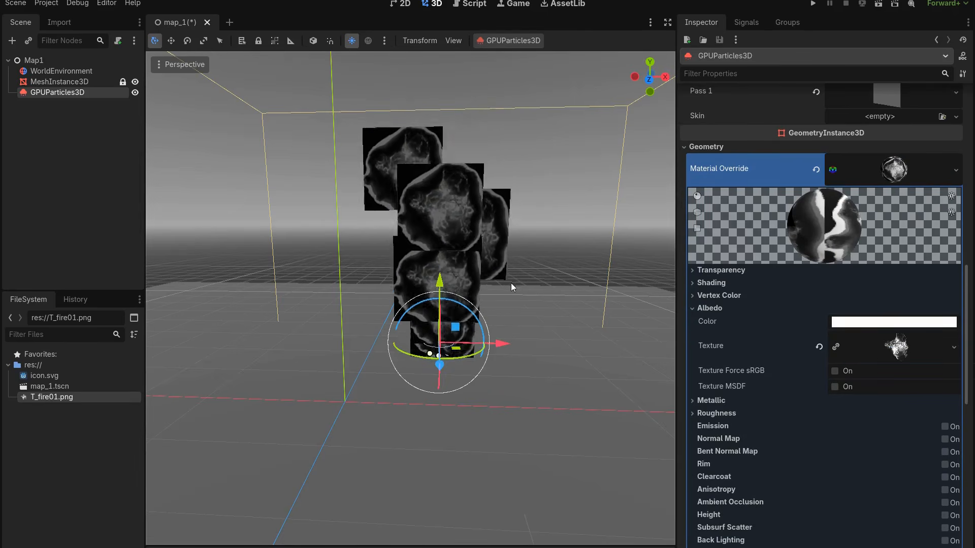
Set the override material's Transparency to Alpha and its Shading Mode to Unshaded.
left_click(730, 272)
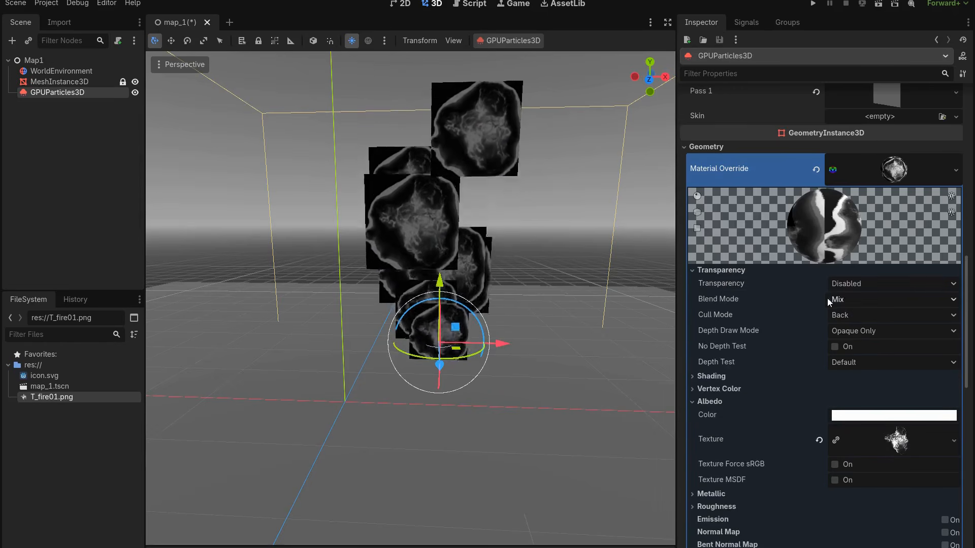
left_click(862, 285)
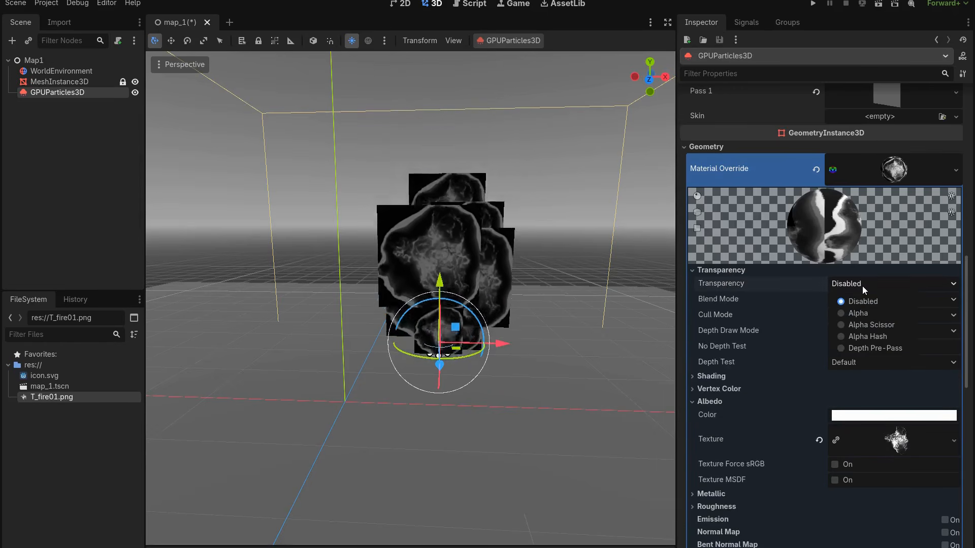
left_click(857, 315)
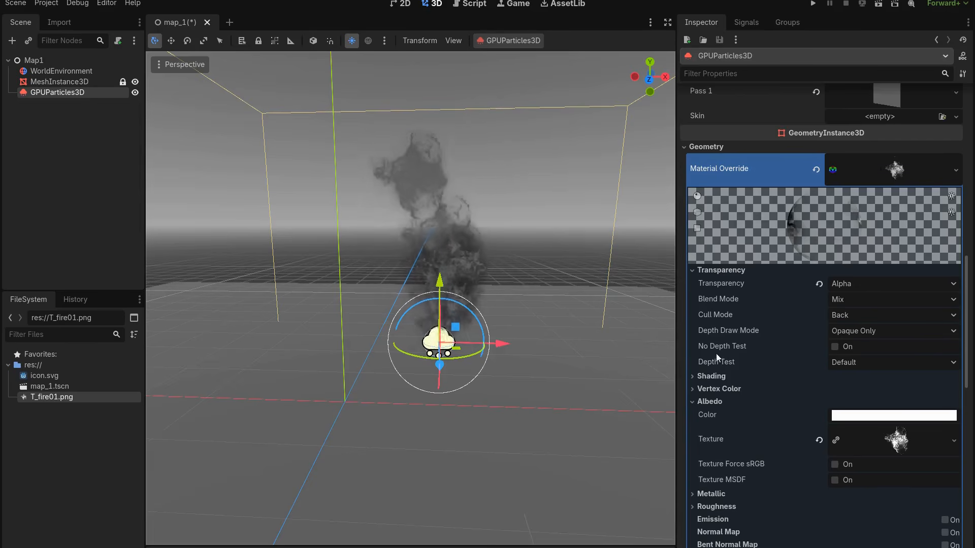
left_click(711, 376)
scroll(839, 368, "down", 2)
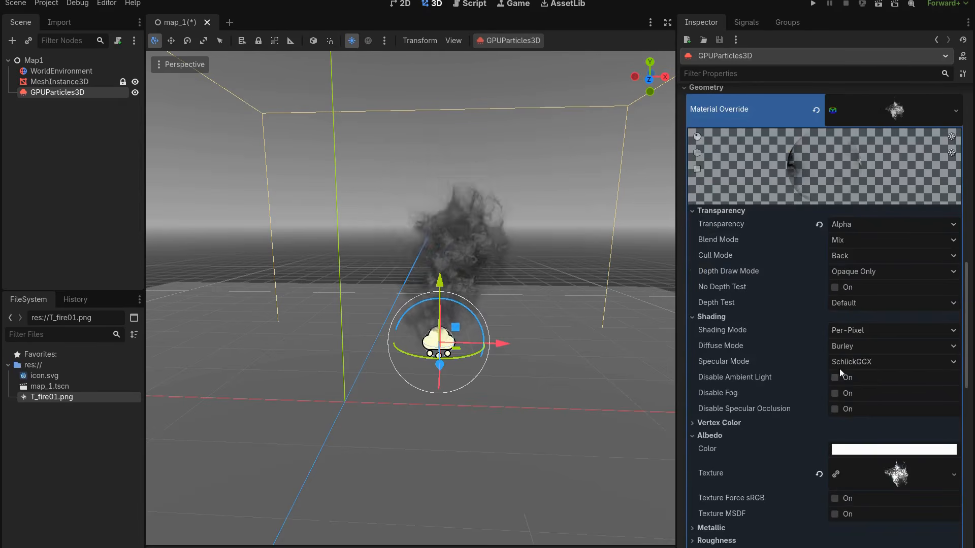
left_click(867, 331)
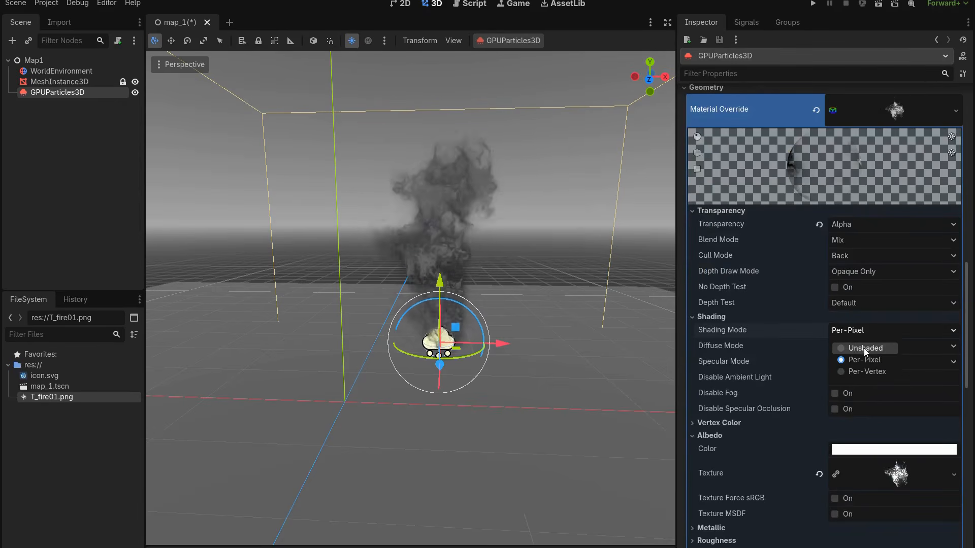
left_click(863, 349)
Enable both Use as Albedo and Is sRGB for the material's Vertex Color.
scroll(756, 352, "down", 2)
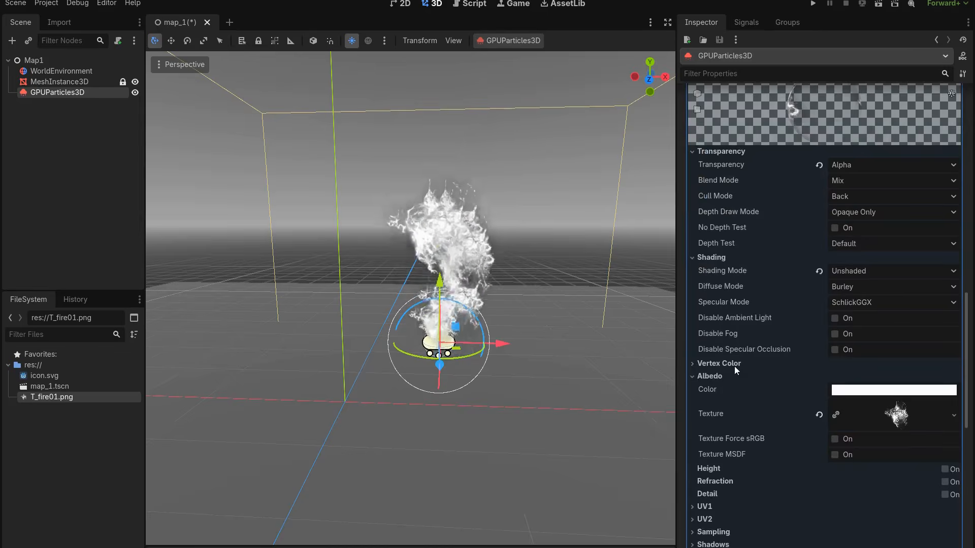
left_click(734, 364)
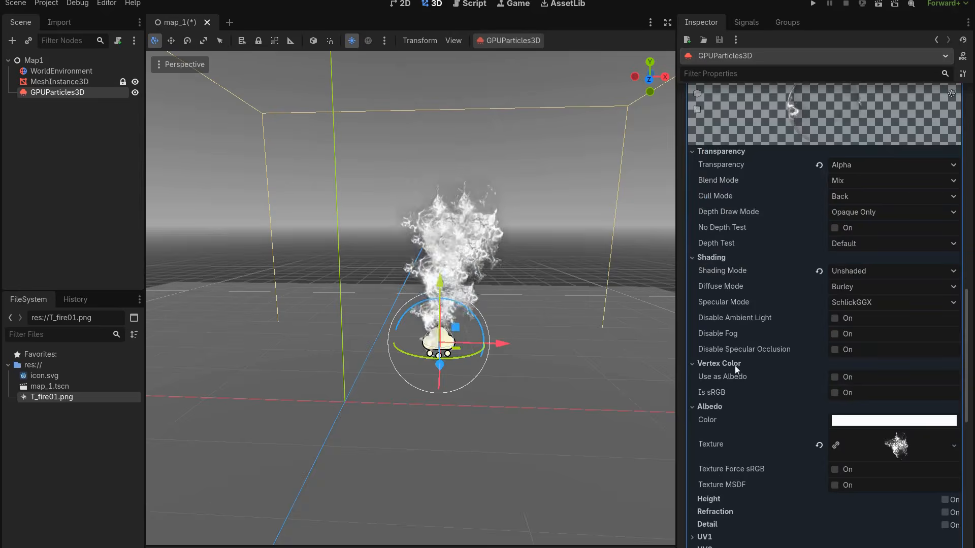
left_click(835, 377)
left_click(835, 392)
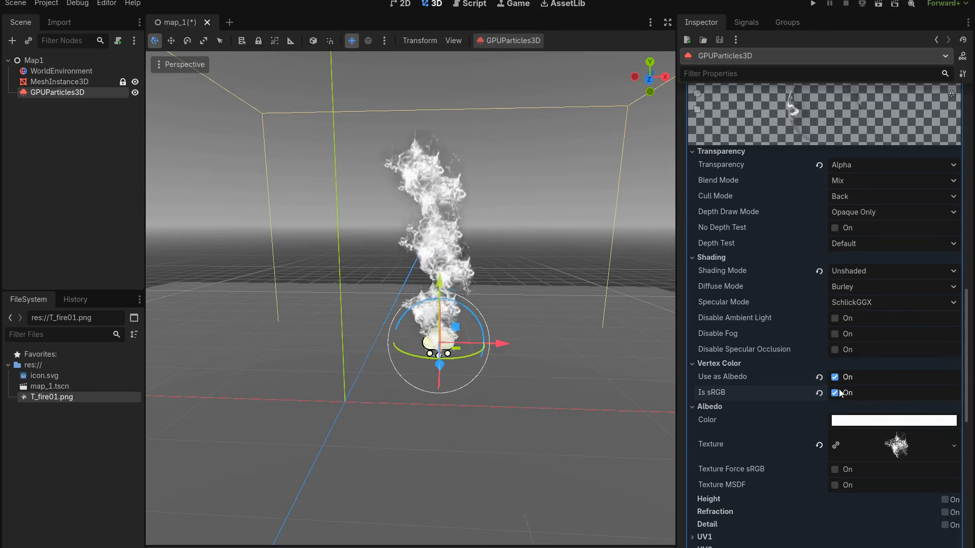
Set the material's Billboard mode to Particle Billboard and enable Keep Scale.
scroll(547, 330, "up", 3)
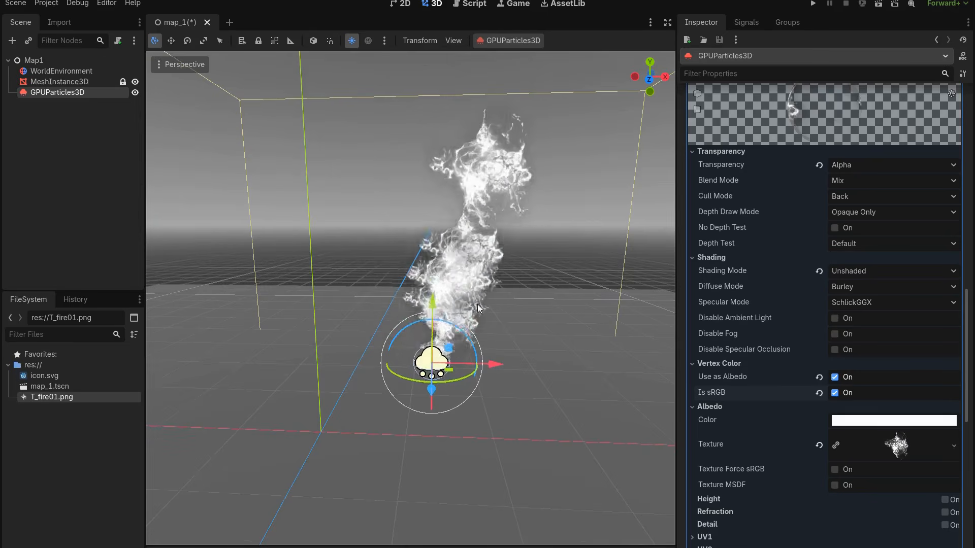
middle_click_drag(516, 329, 436, 325)
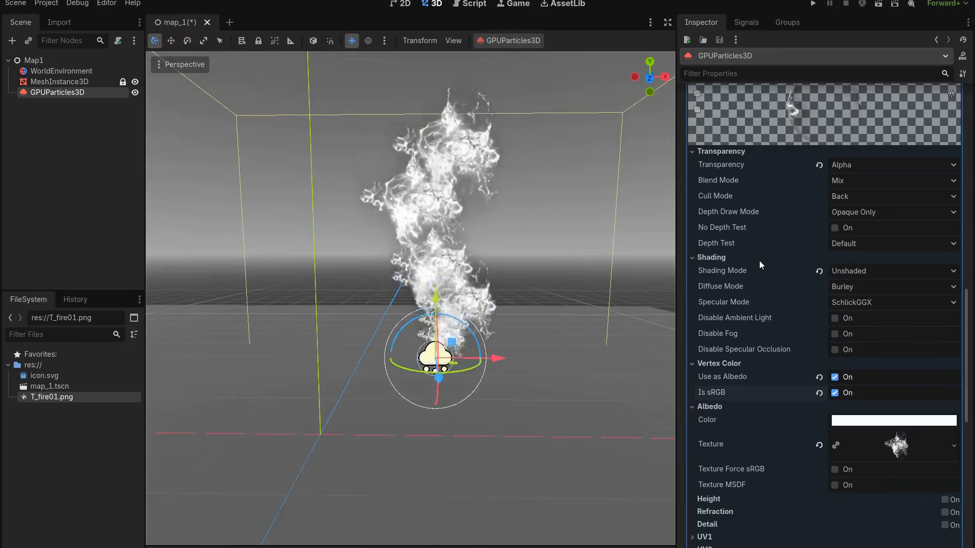
scroll(757, 259, "down", 3)
scroll(754, 251, "down", 2)
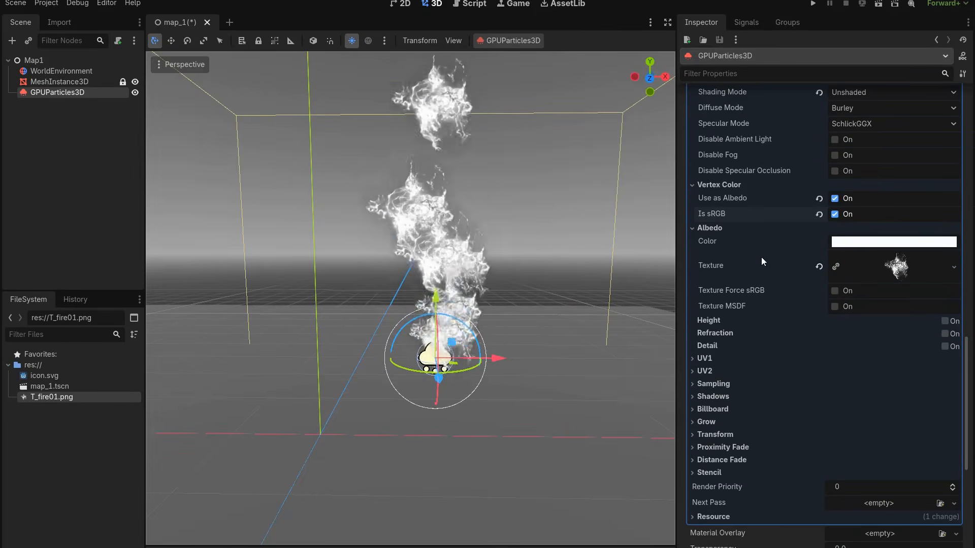
left_click(714, 411)
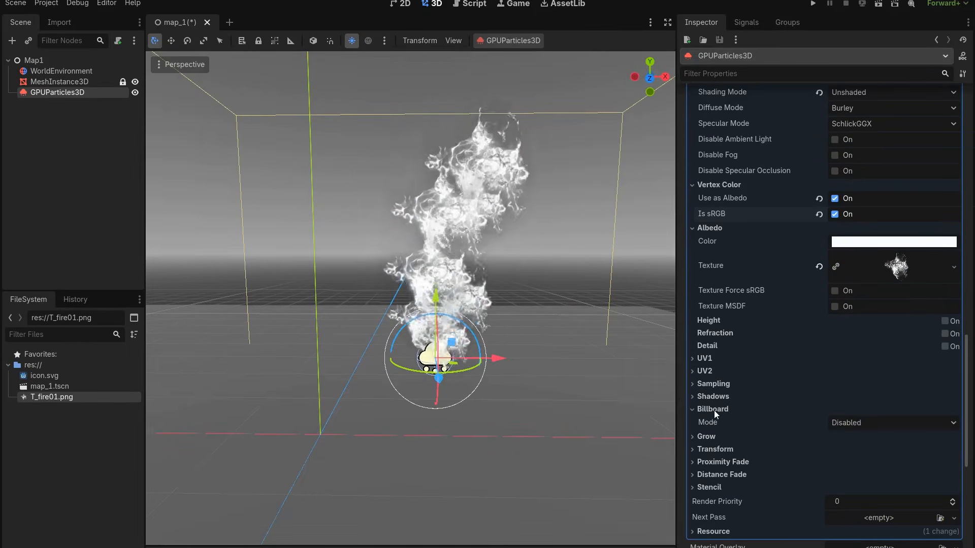
left_click(861, 422)
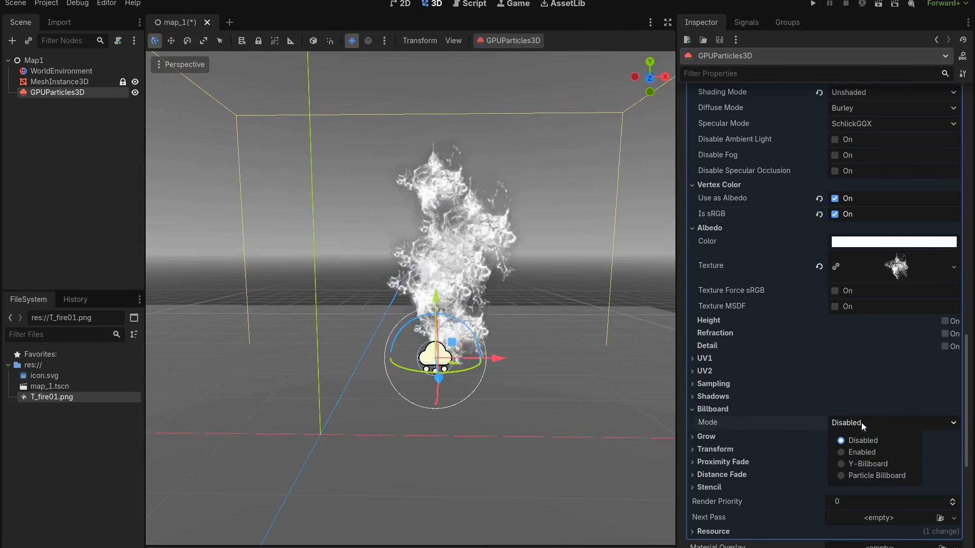
left_click(867, 477)
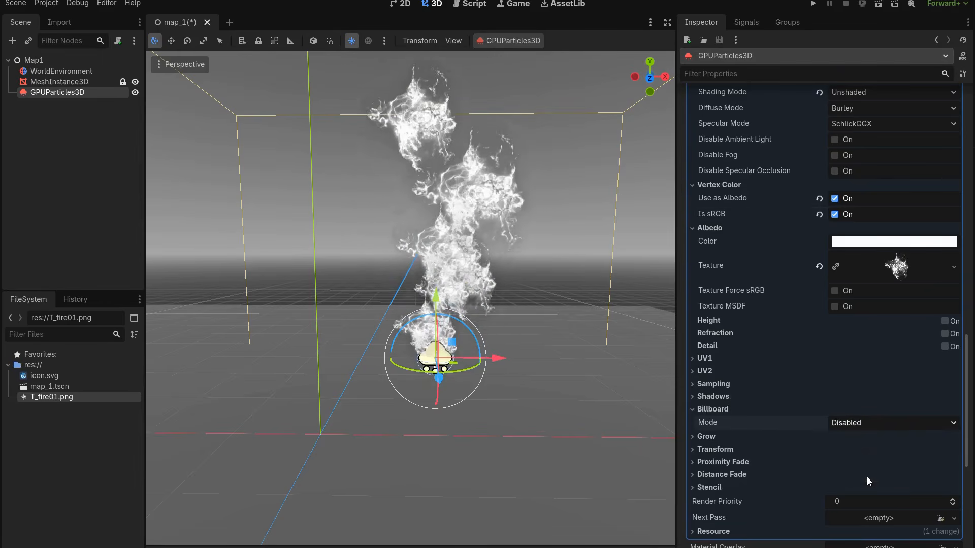
left_click(834, 439)
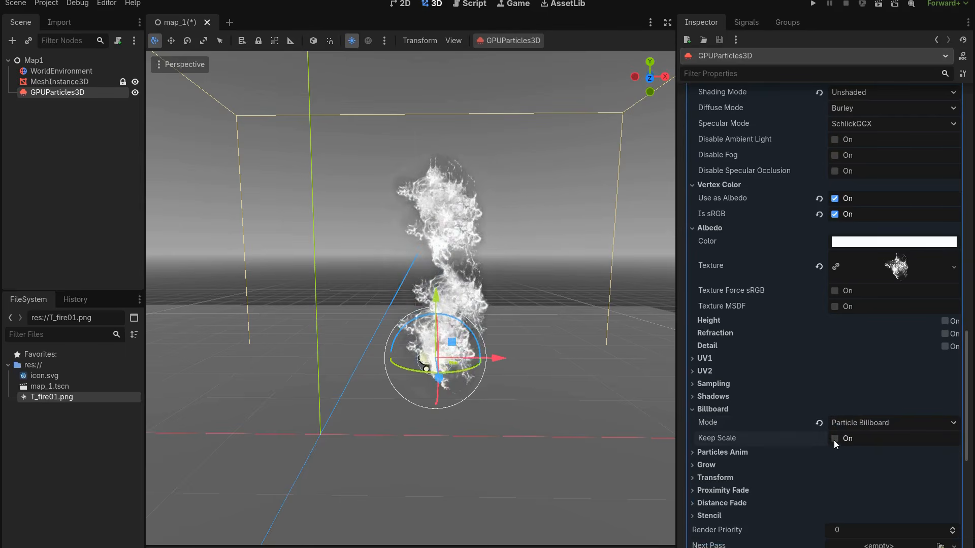
Enable Texture Force sRGB for the override material's Albedo texture.
middle_click_drag(527, 344, 506, 320)
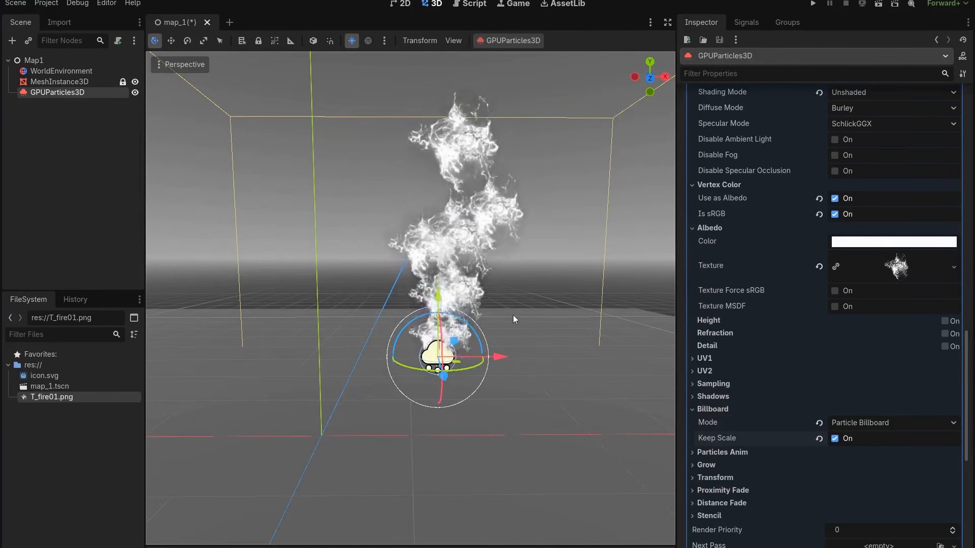
left_click(834, 290)
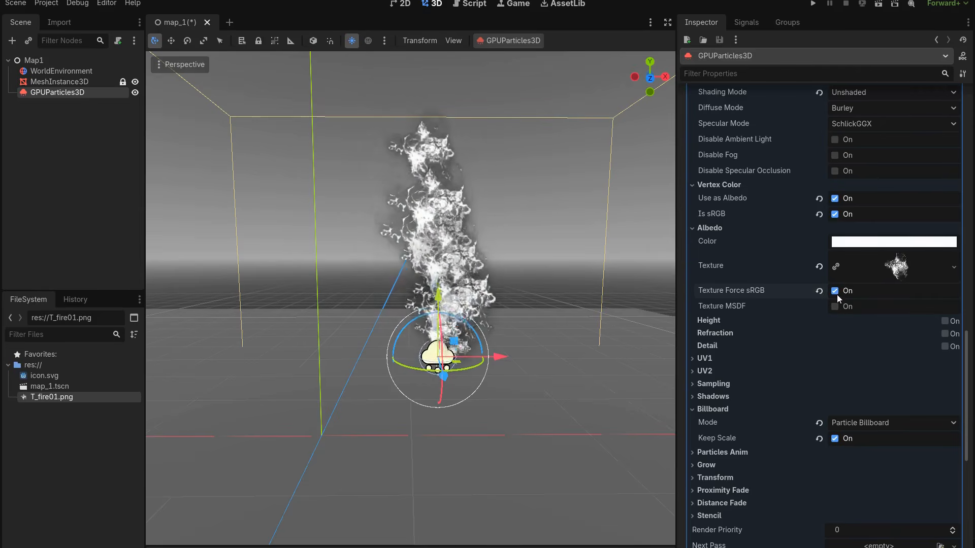
scroll(837, 297, "up", 10)
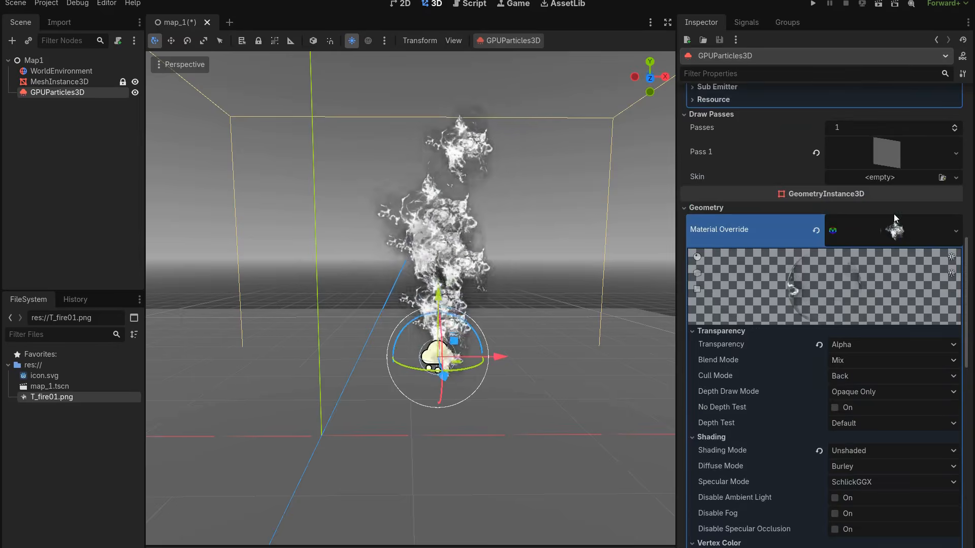
Enable the Rotate Y particle flag in the process material.
left_click(893, 209)
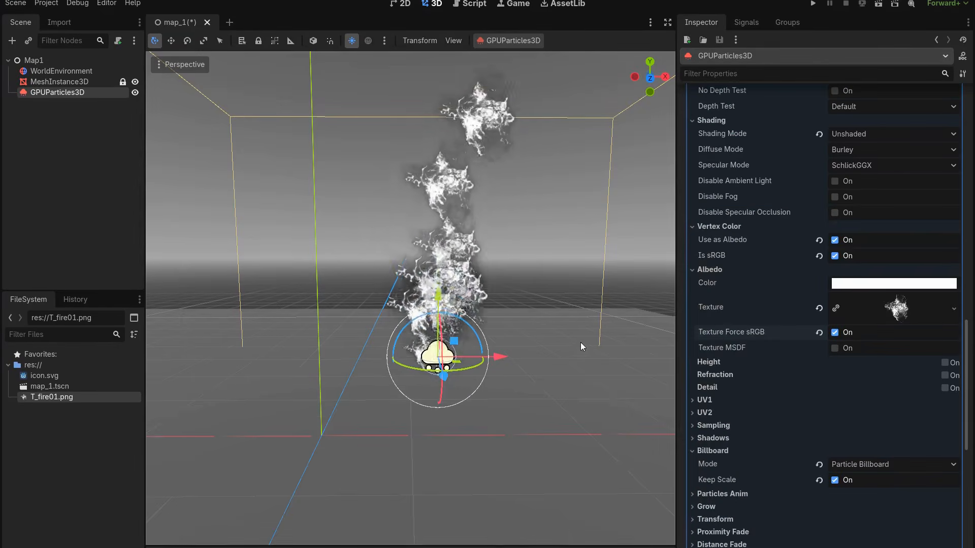
scroll(798, 340, "up", 7)
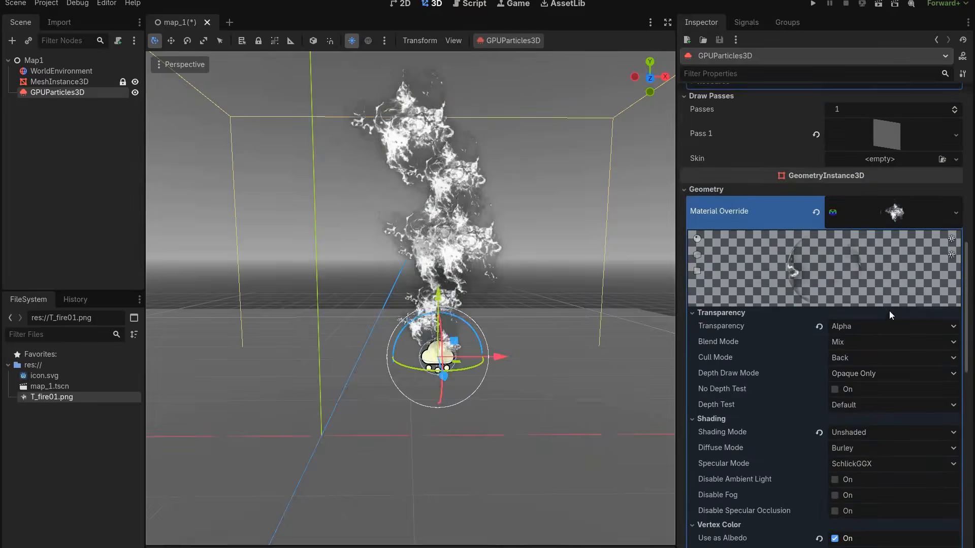
scroll(893, 294, "up", 6)
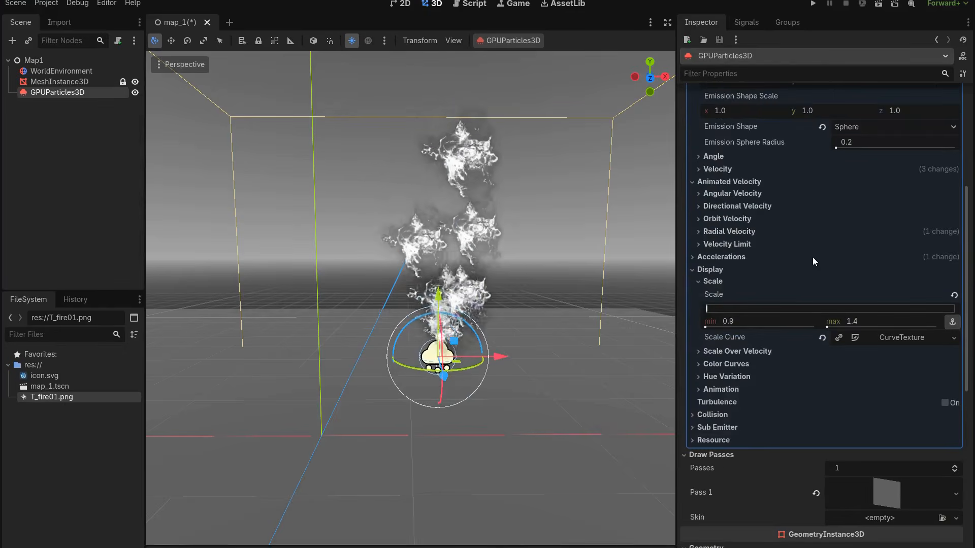
scroll(812, 275, "up", 2)
scroll(811, 293, "up", 2)
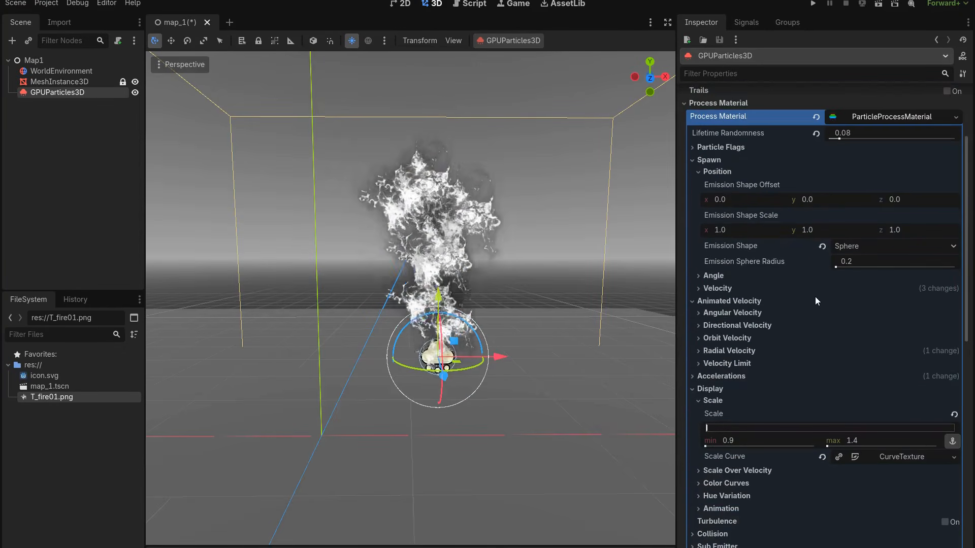
left_click(747, 148)
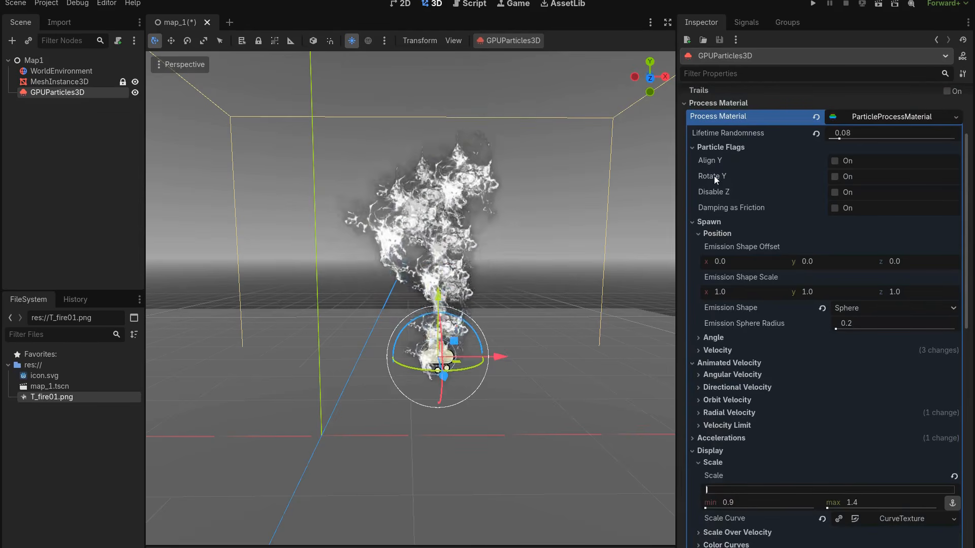
left_click(835, 176)
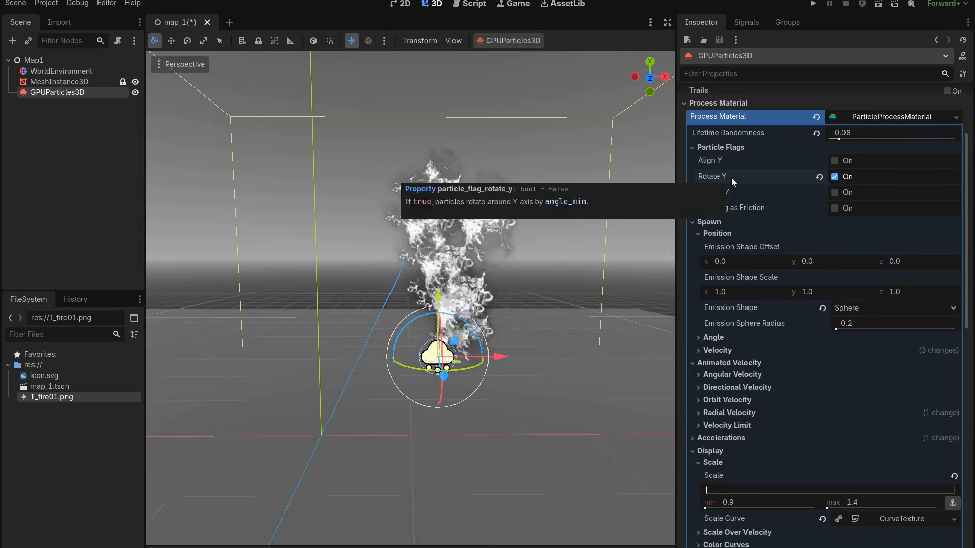
Set the spawn Angle range to a minimum of -180° and a maximum of 180°.
left_click(748, 339)
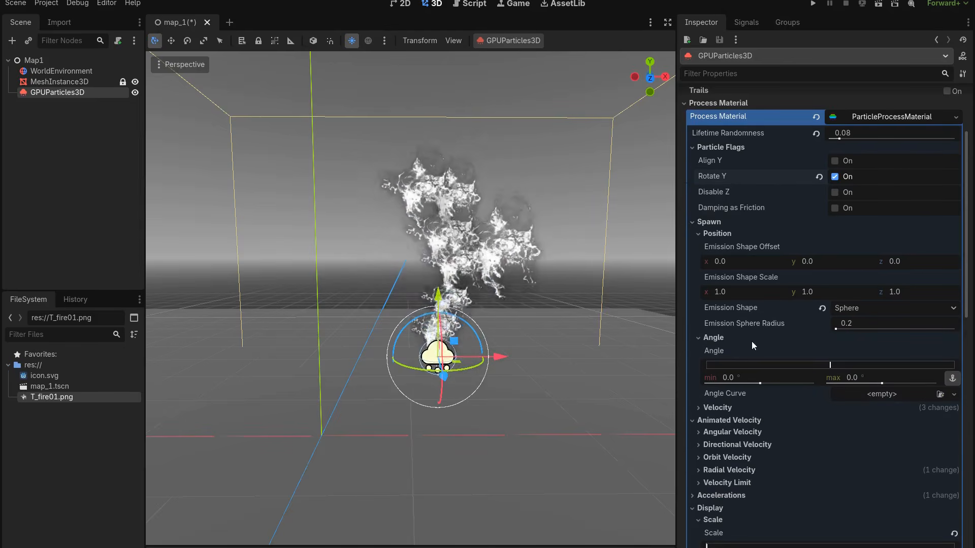
left_click(777, 378)
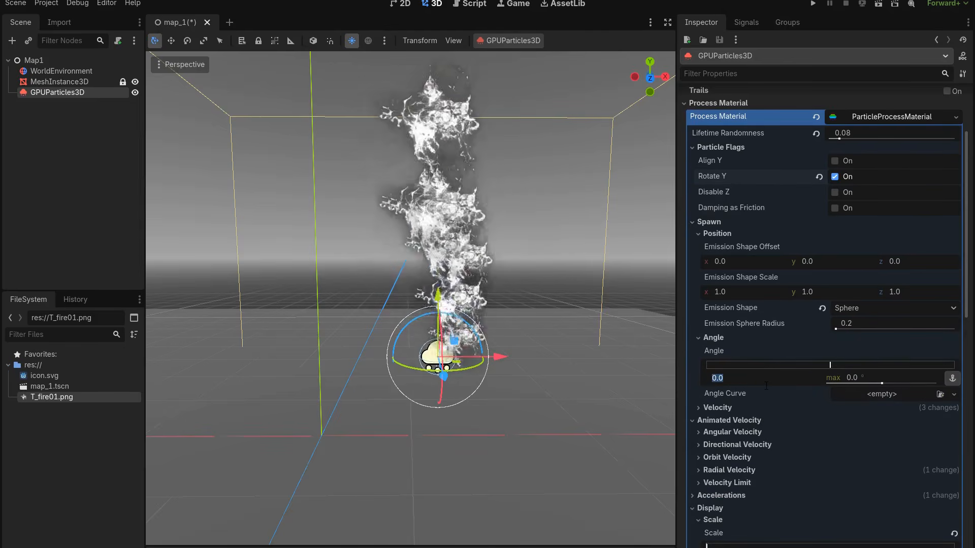
type("-180")
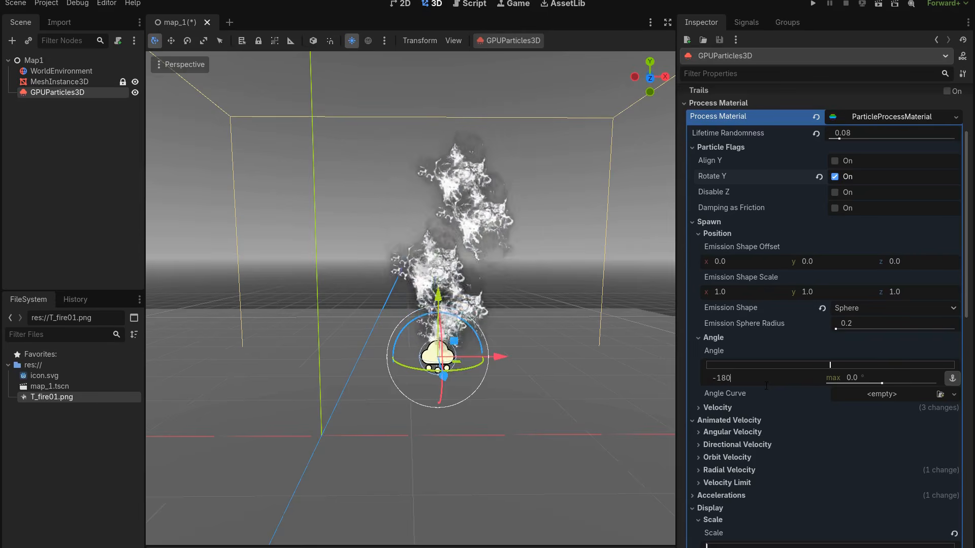
key("Tab")
type("180")
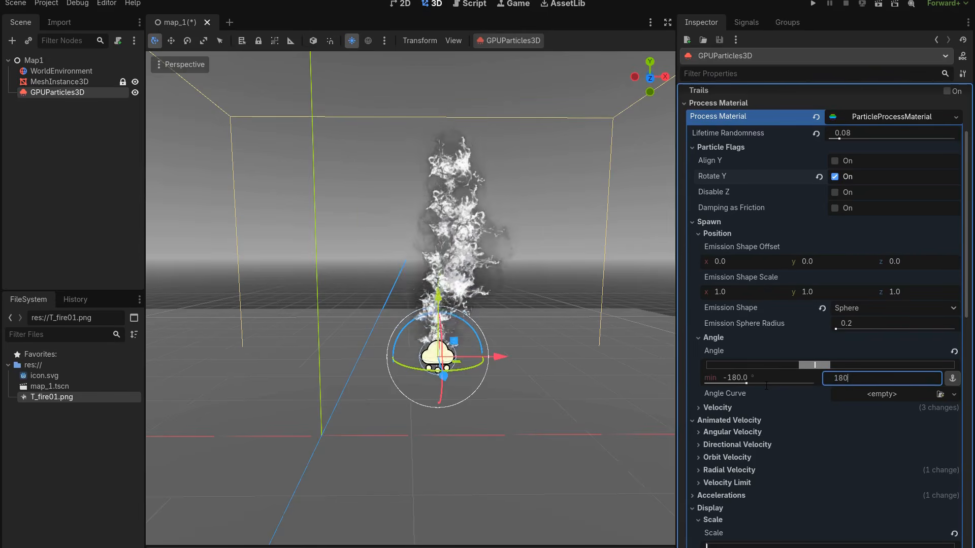
key("Return")
Set the particle Amount to 50.
scroll(878, 378, "up", 3)
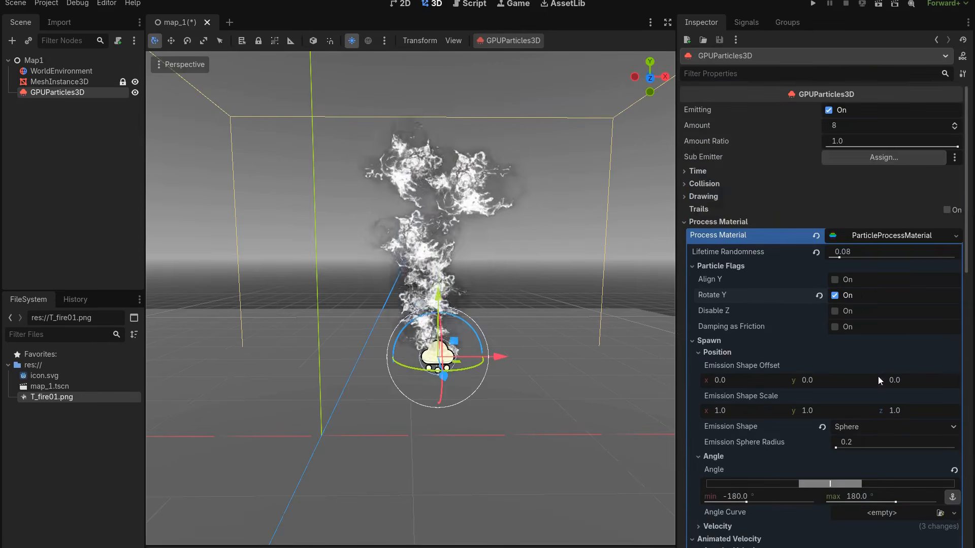
left_click(867, 129)
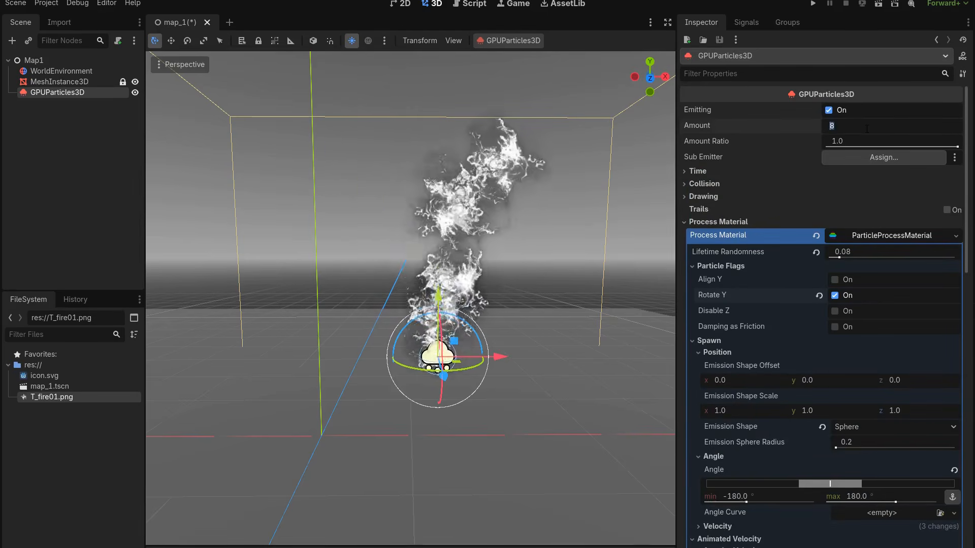
type("50")
key("Return")
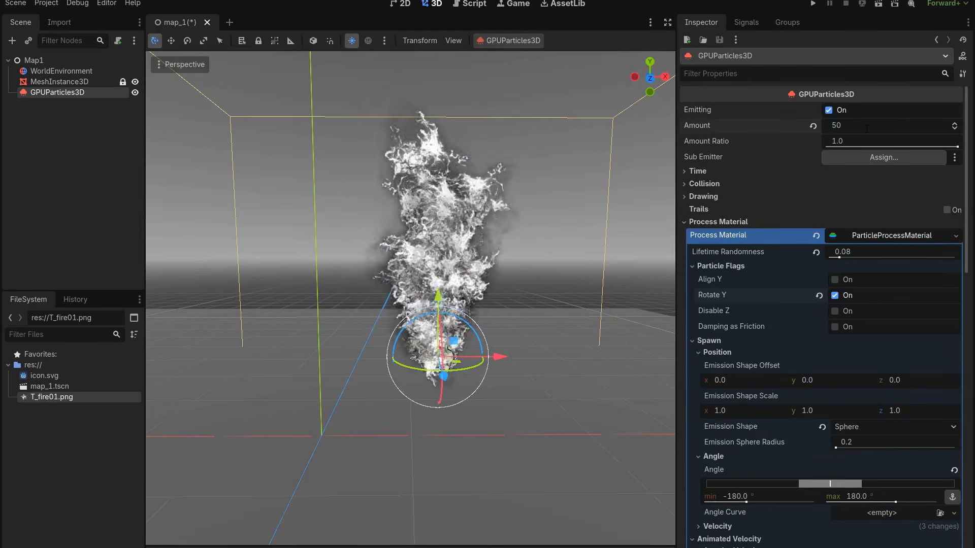
Set the particle Lifetime to 1.2 s in the Time settings.
left_click(766, 170)
left_click(869, 185)
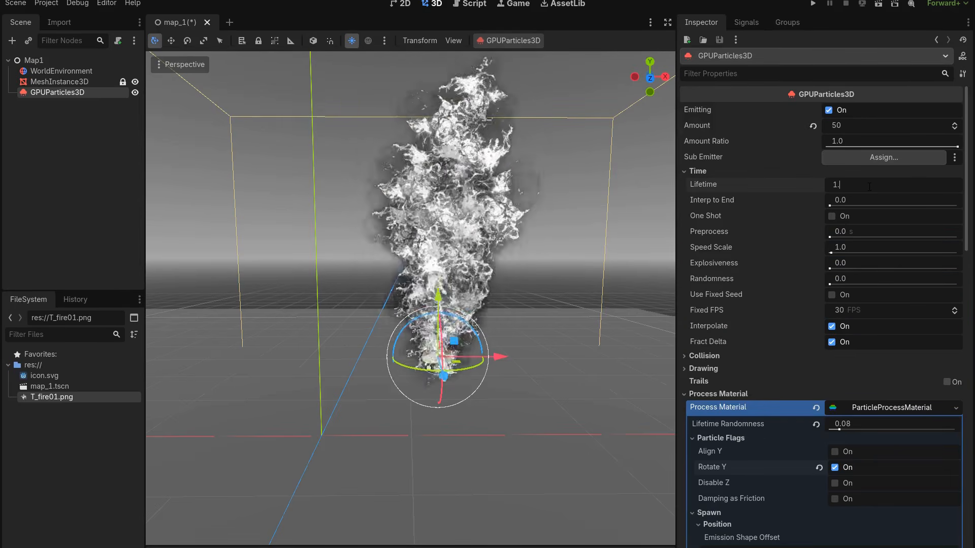
type("1.2")
key("Return")
Set the process material's display Color to a bright HDR orange, Color(2.0, 1.2, 0.5), under Color Curves.
scroll(580, 303, "down", 2)
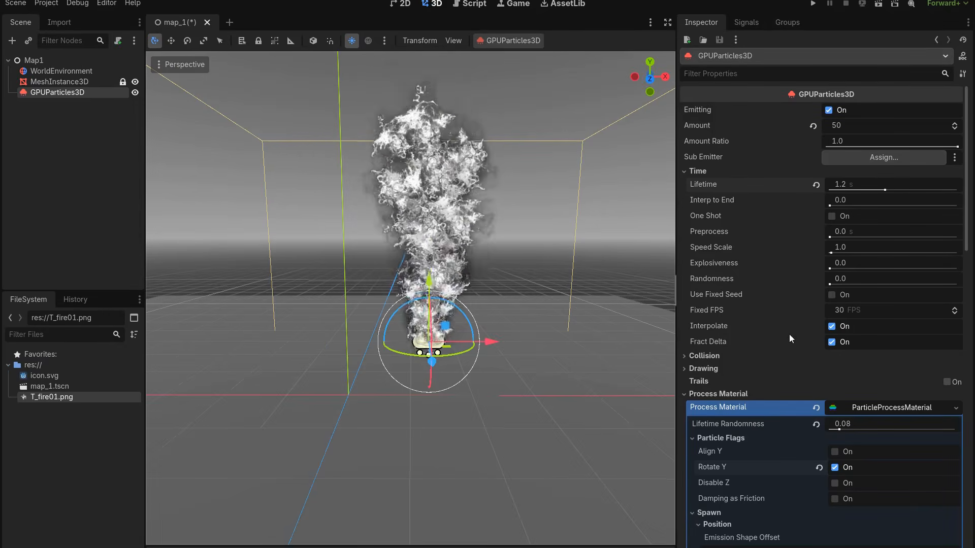
scroll(791, 320, "down", 5)
scroll(788, 300, "down", 3)
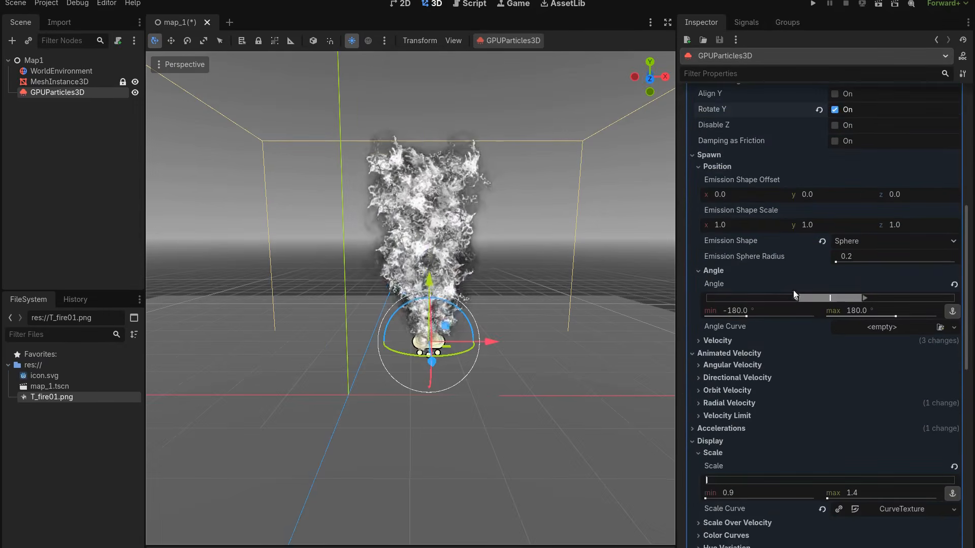
scroll(767, 377, "down", 3)
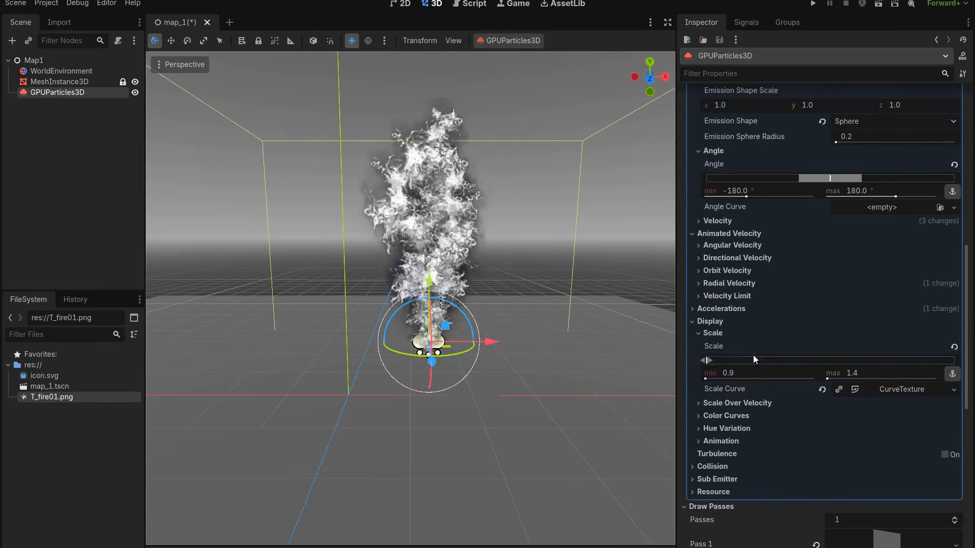
left_click(738, 418)
scroll(785, 405, "down", 2)
left_click(868, 370)
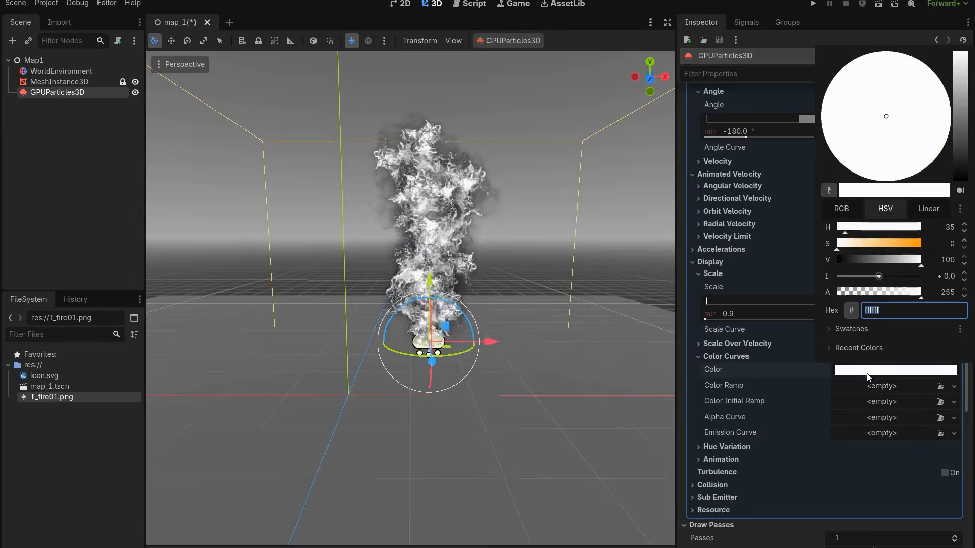
type("b1b1b1")
key("Return")
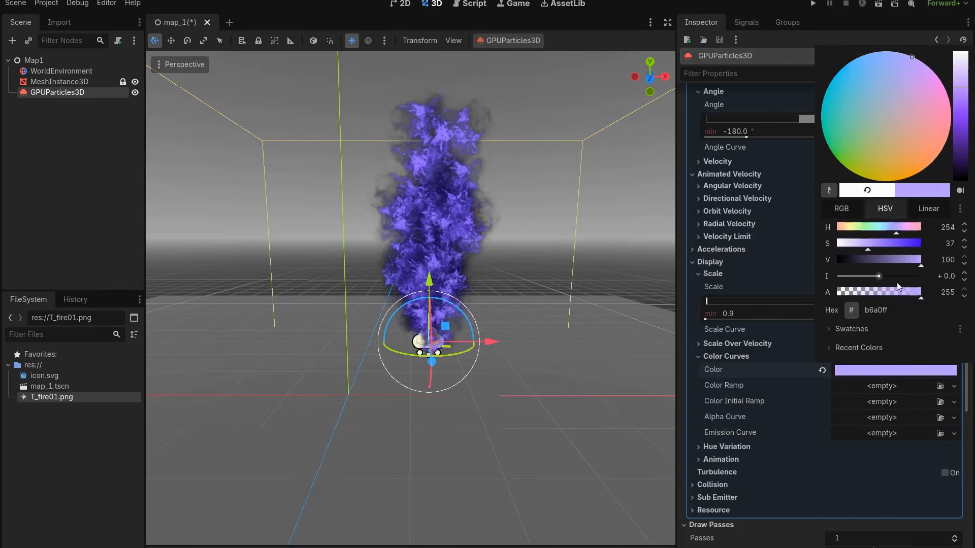
left_click_drag(870, 246, 855, 246)
left_click(864, 245)
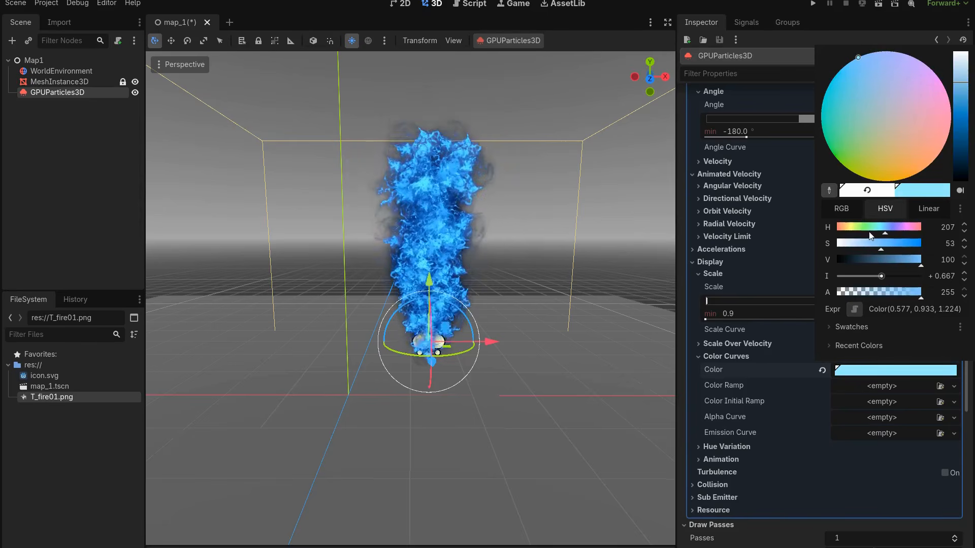
left_click(855, 229)
left_click_drag(859, 232, 843, 233)
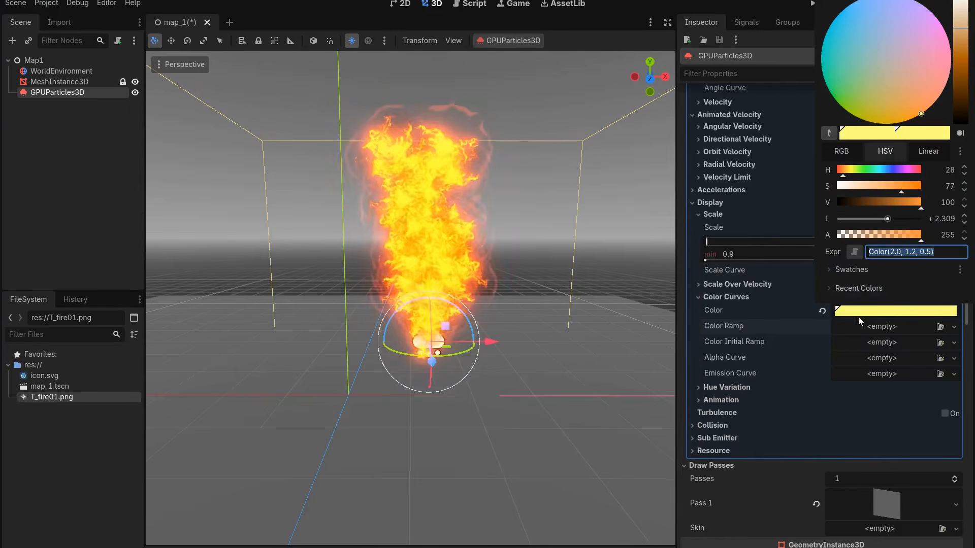
left_click(748, 319)
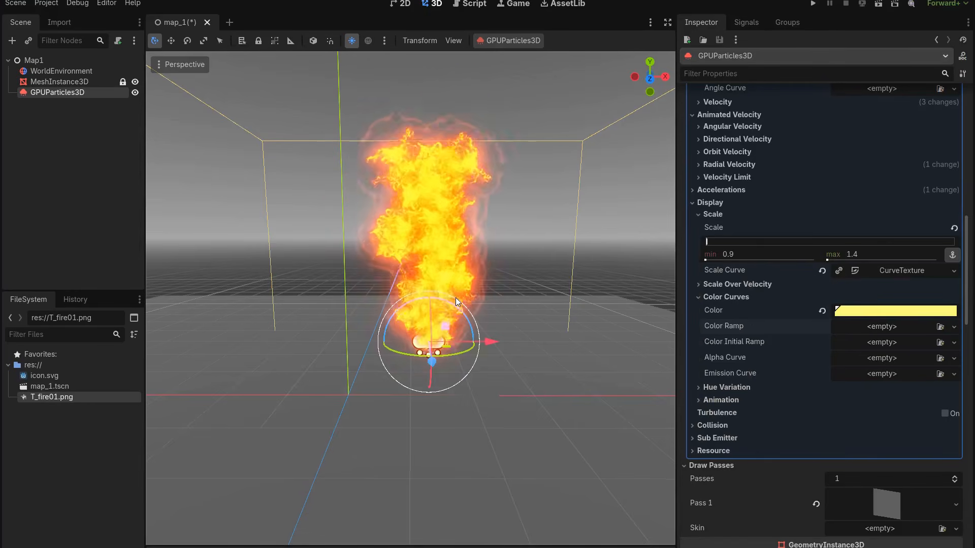
Assign a new GradientTexture1D to the Color Ramp and expand its gradient for editing.
left_click(854, 327)
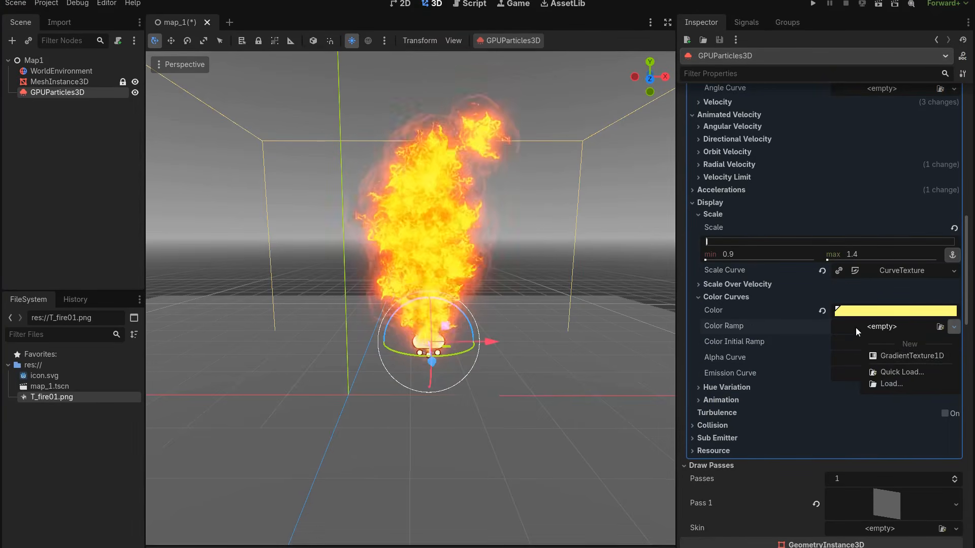
left_click(889, 356)
left_click(878, 346)
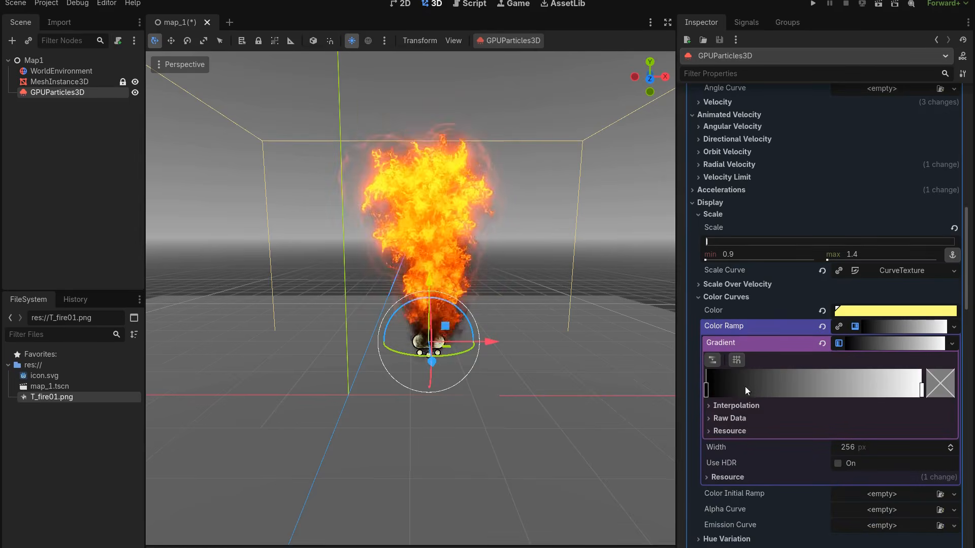
Reverse the gradient, put the white stop near the start and the dark stop just past the middle, and color the dark stop 141414.
left_click(713, 363)
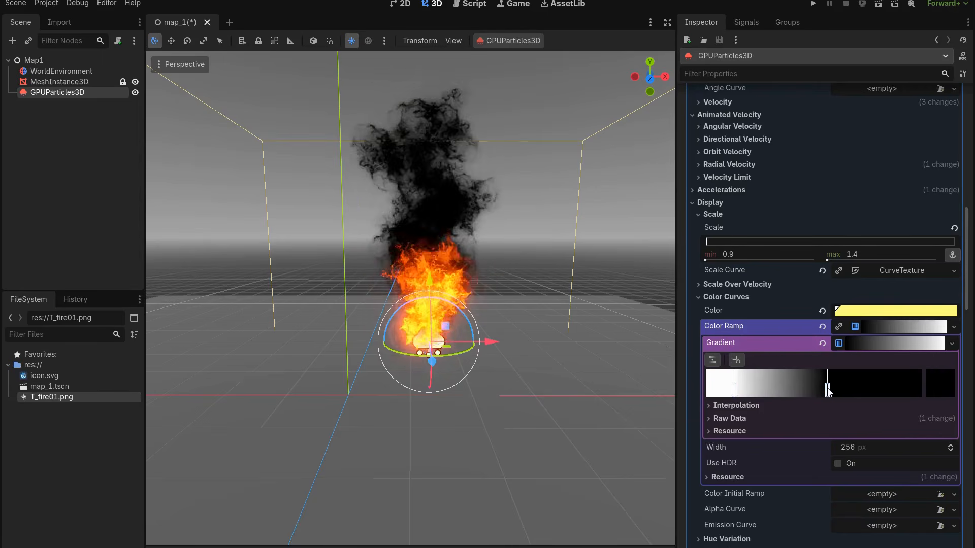
left_click_drag(830, 390, 833, 391)
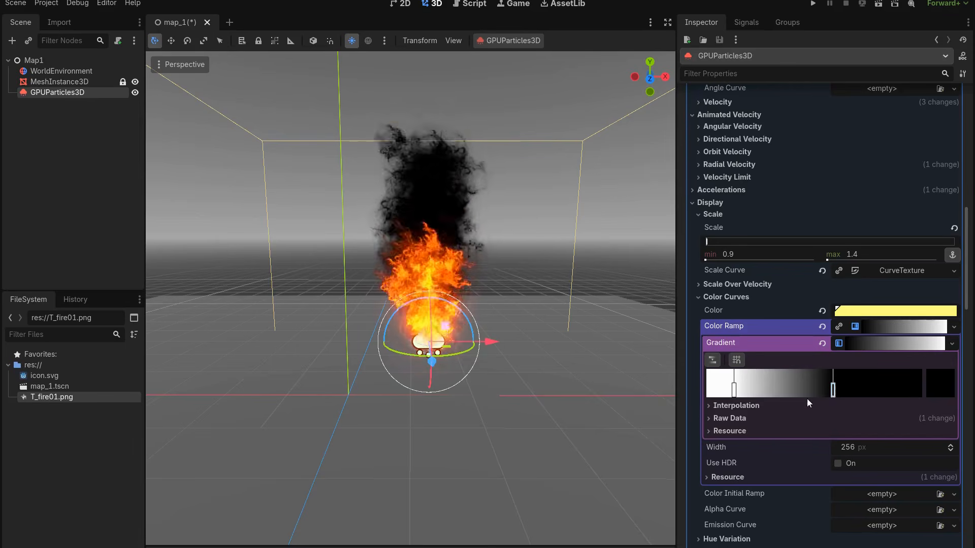
left_click(940, 378)
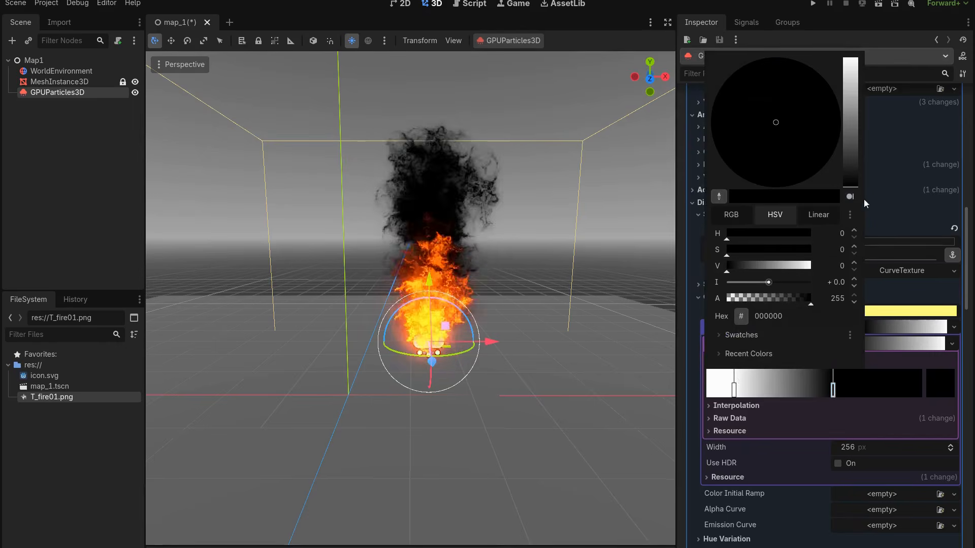
left_click_drag(853, 186, 845, 184)
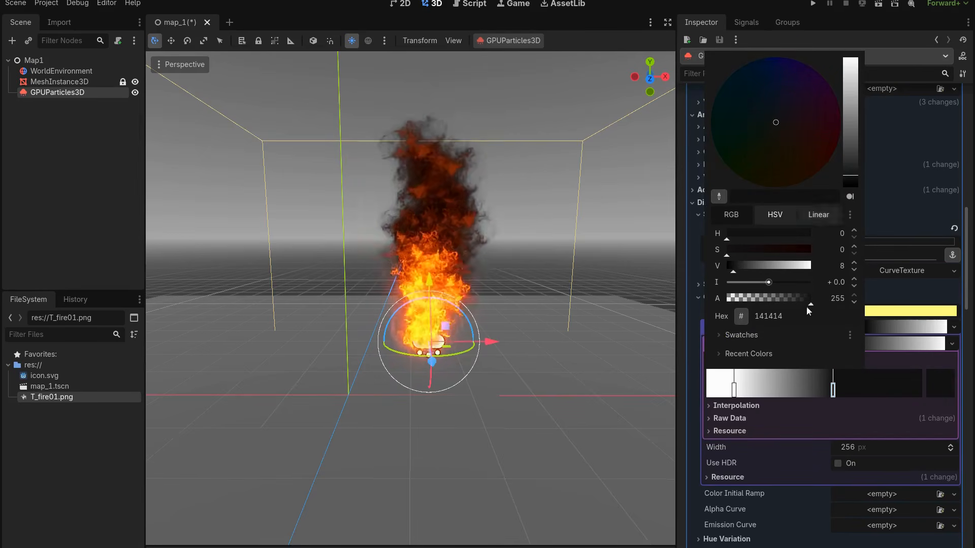
left_click(803, 431)
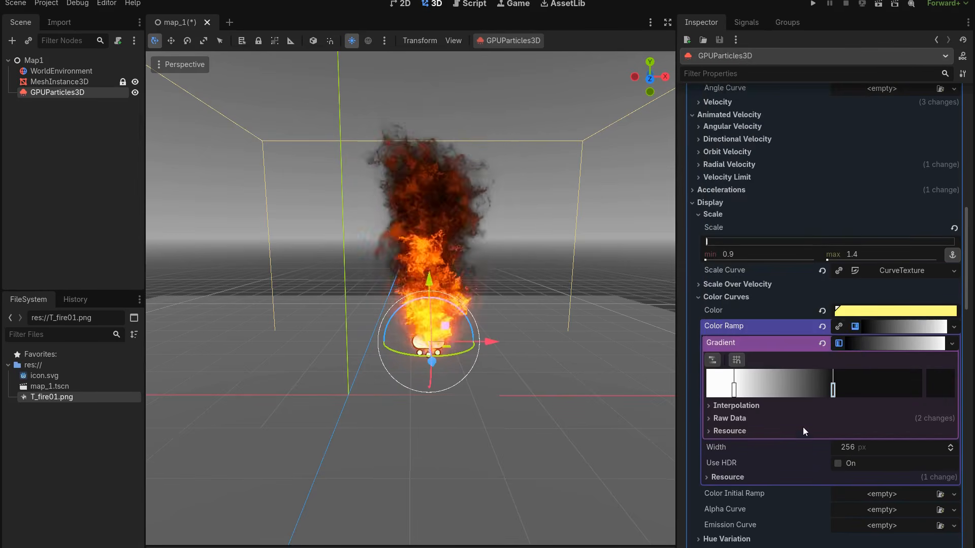
Add a gradient stop between the white and dark stops, with Value 62 and a slight reddish saturation.
double_click(782, 391)
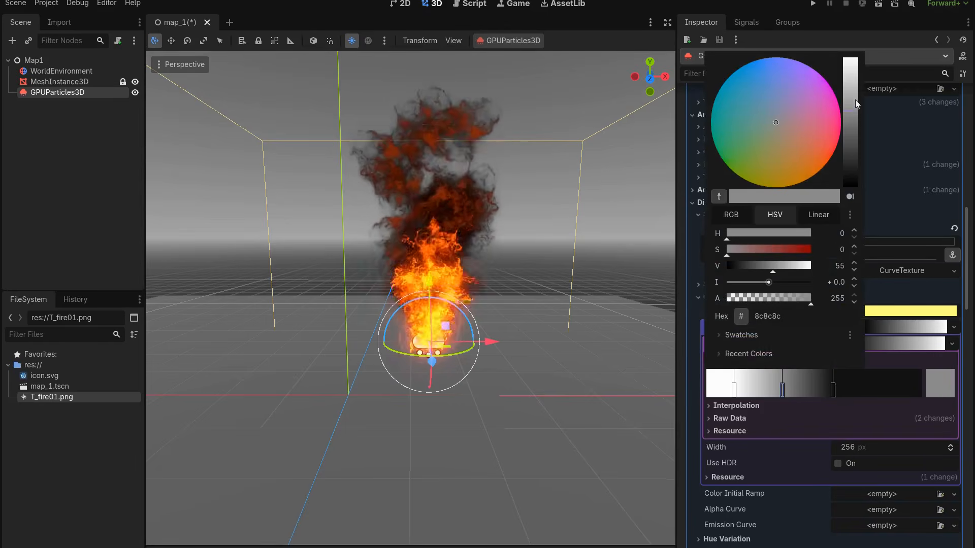
left_click_drag(772, 269, 778, 269)
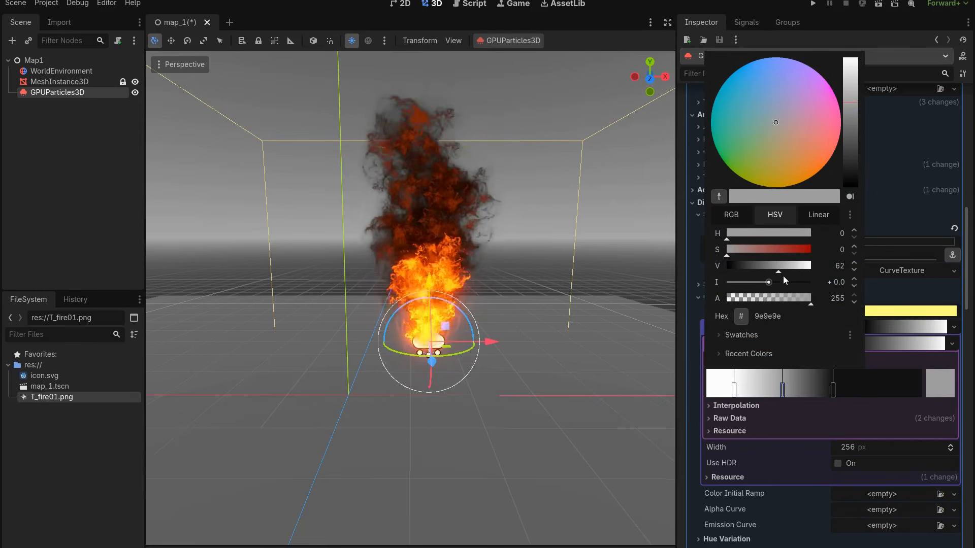
mouse_move(736, 249)
left_mouse_down()
mouse_move(765, 249)
mouse_move(745, 249)
left_mouse_up()
left_click(813, 441)
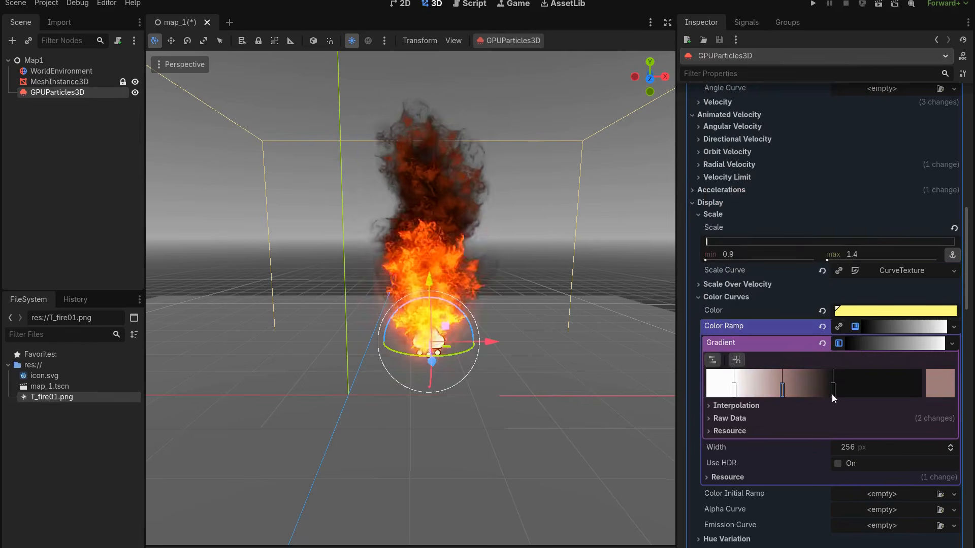
left_click(875, 327)
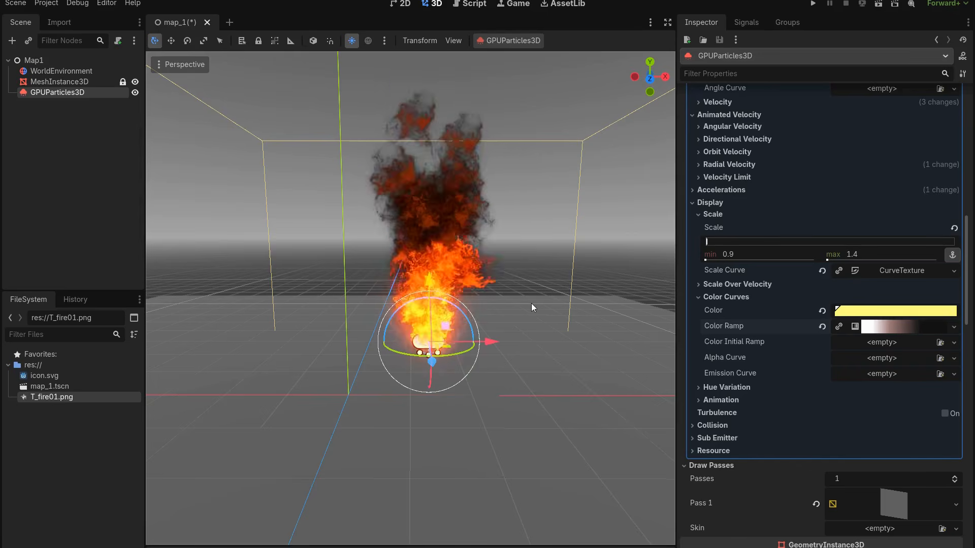
Assign a new CurveTexture to the Alpha Curve.
left_click(880, 360)
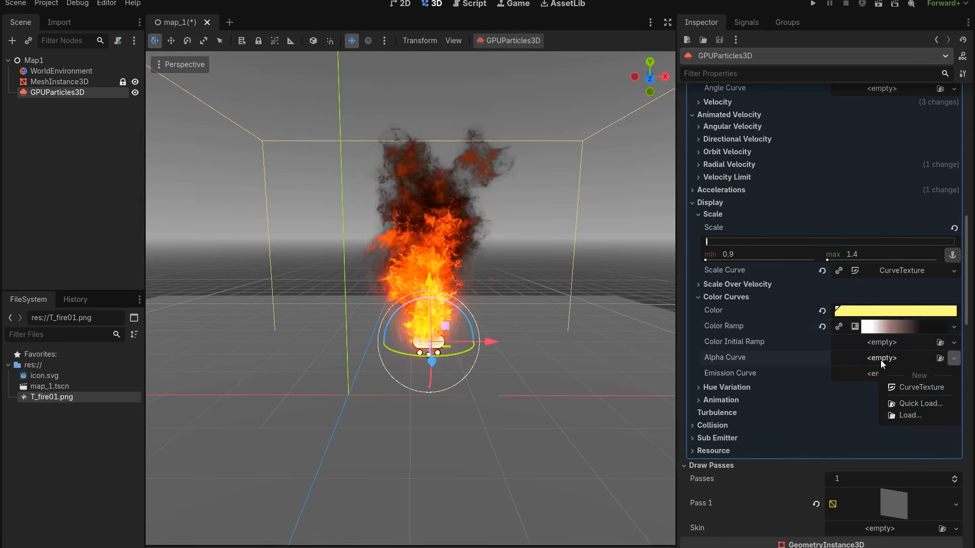
left_click(907, 388)
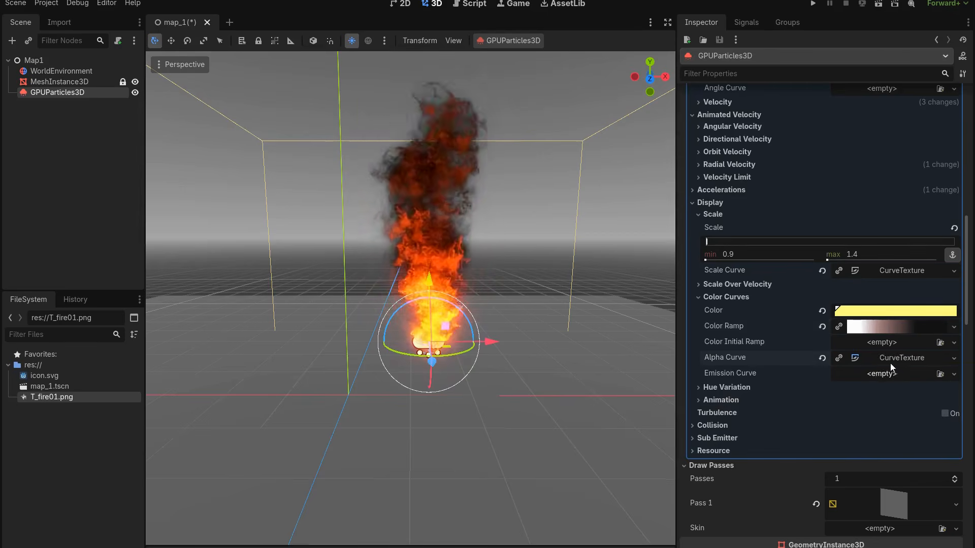
Set the Alpha Curve texture's mode to Red and assign a new Curve to it.
left_click(888, 360)
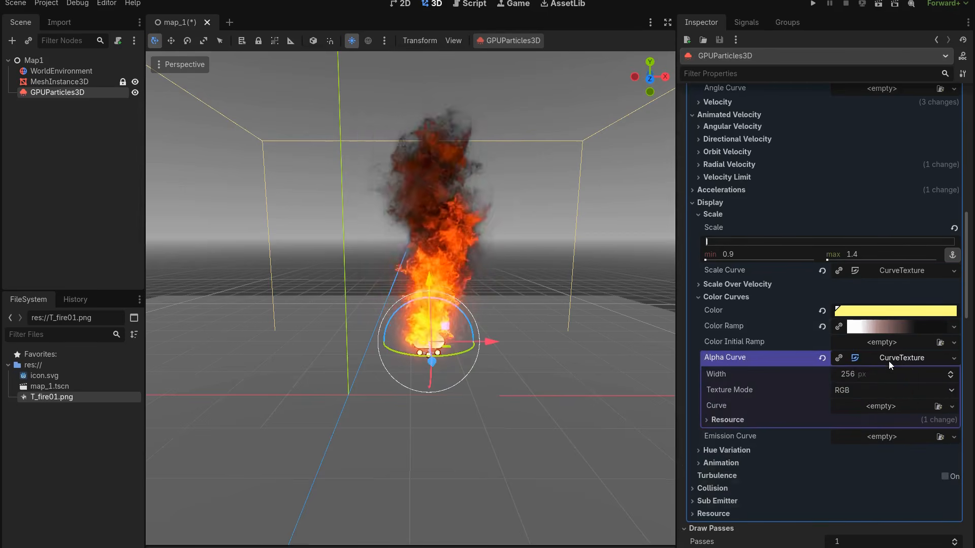
left_click(871, 395)
left_click(863, 418)
left_click(876, 408)
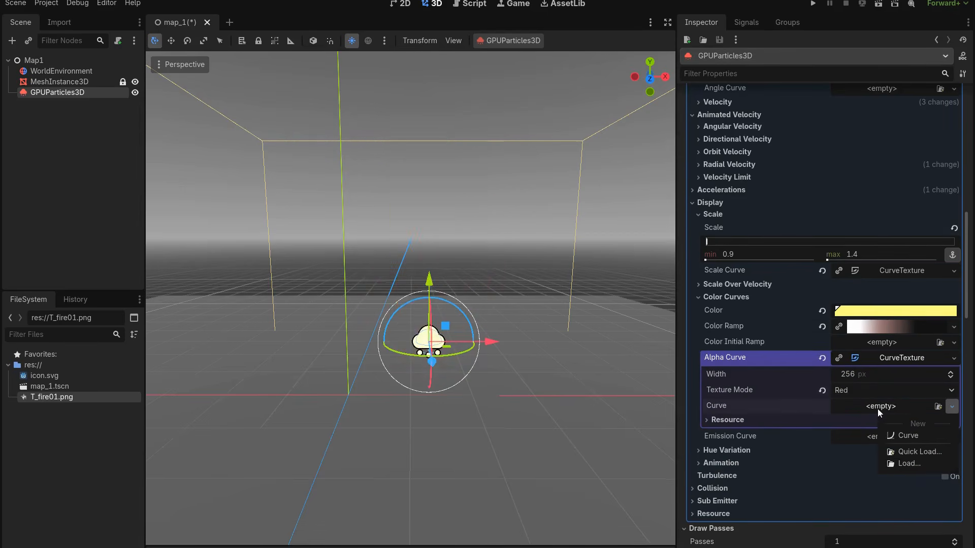
left_click(901, 436)
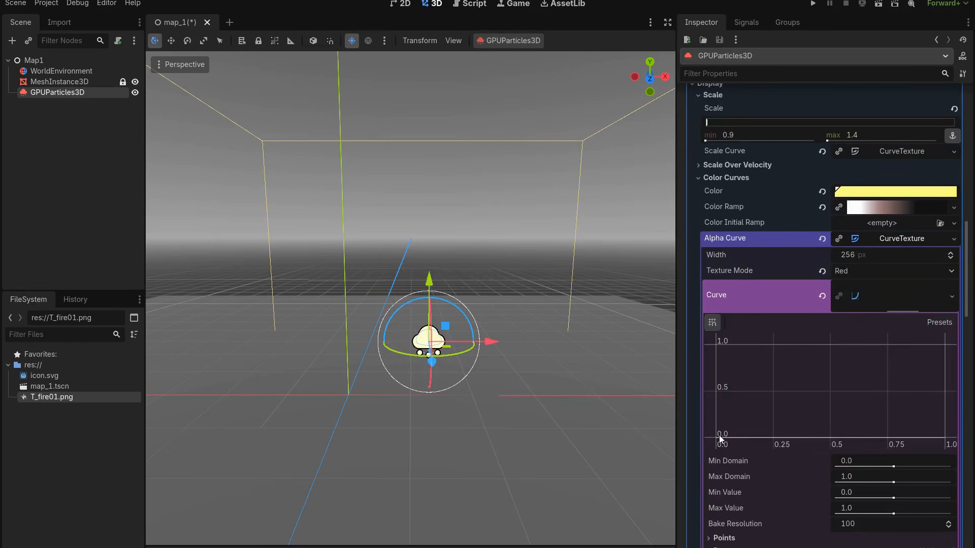
Shape the alpha curve to hold at 1.0 until just past the middle and fall to 0.0 at the end.
left_click_drag(719, 434, 702, 452)
left_click(716, 439)
left_click_drag(716, 438, 879, 316)
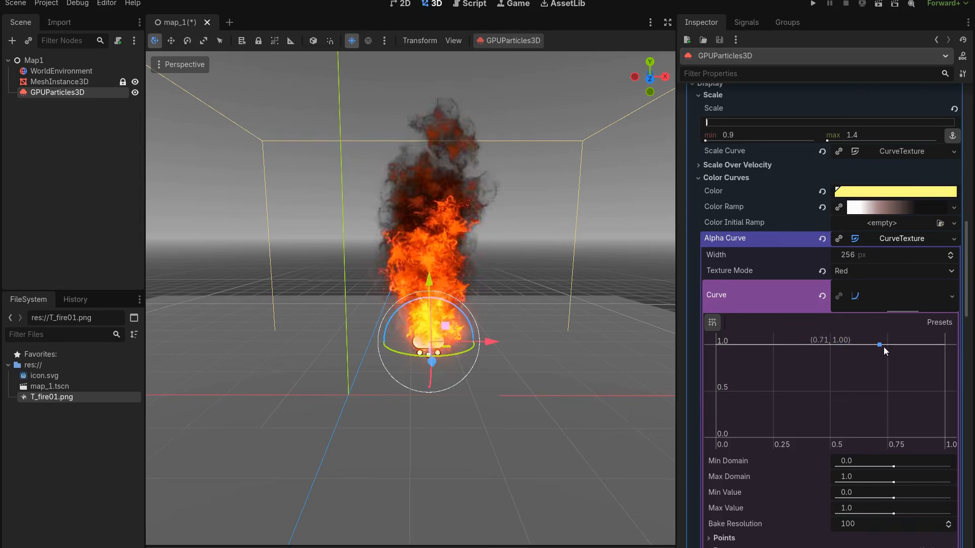
left_click_drag(942, 346, 944, 437)
left_click_drag(879, 345, 842, 346)
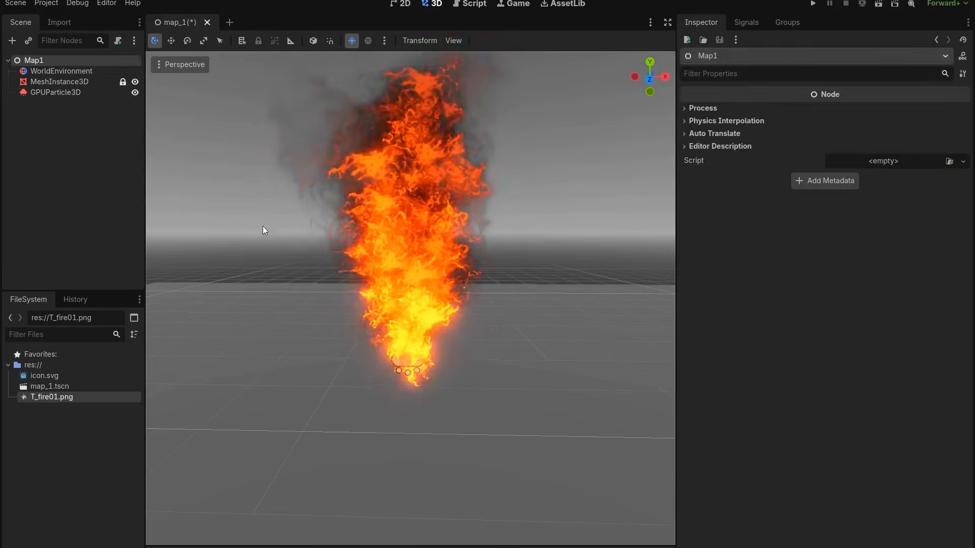
Add a second GPUParticles3D node under Map1 and name it sparks.
left_click(503, 411)
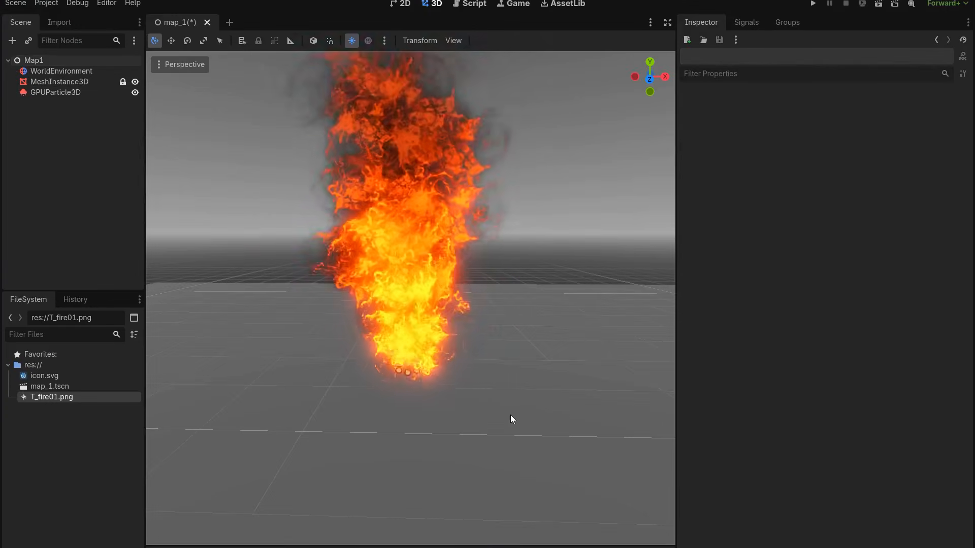
left_click(71, 59)
key("ctrl+a")
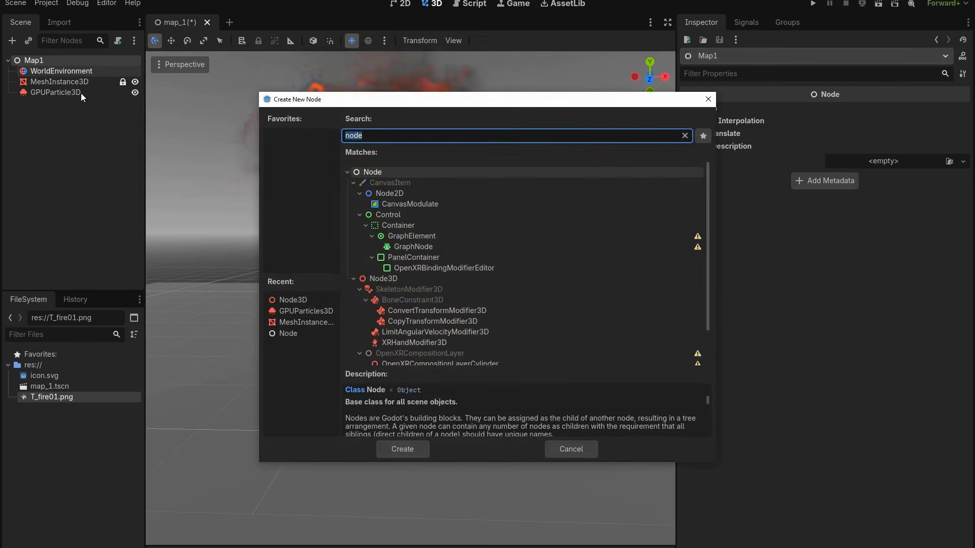
type("gpu")
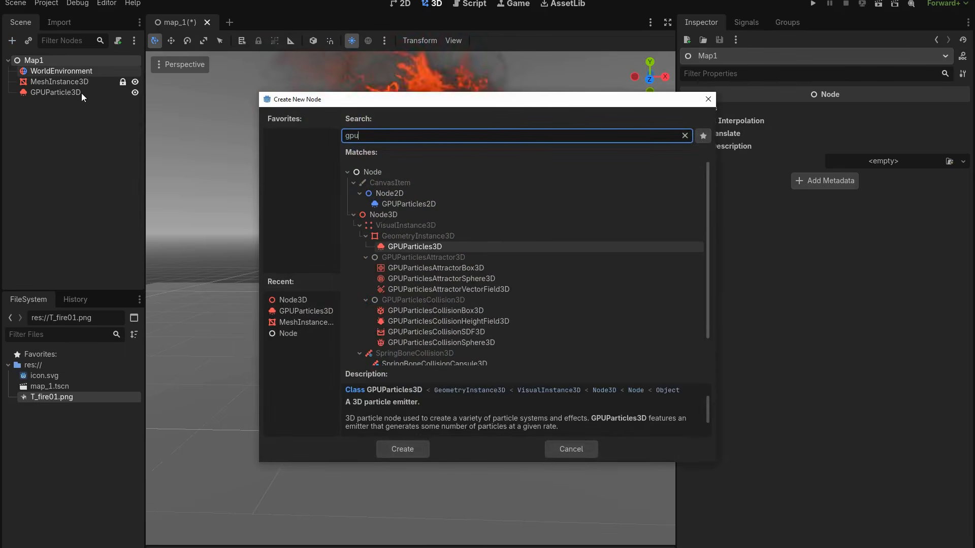
double_click(430, 247)
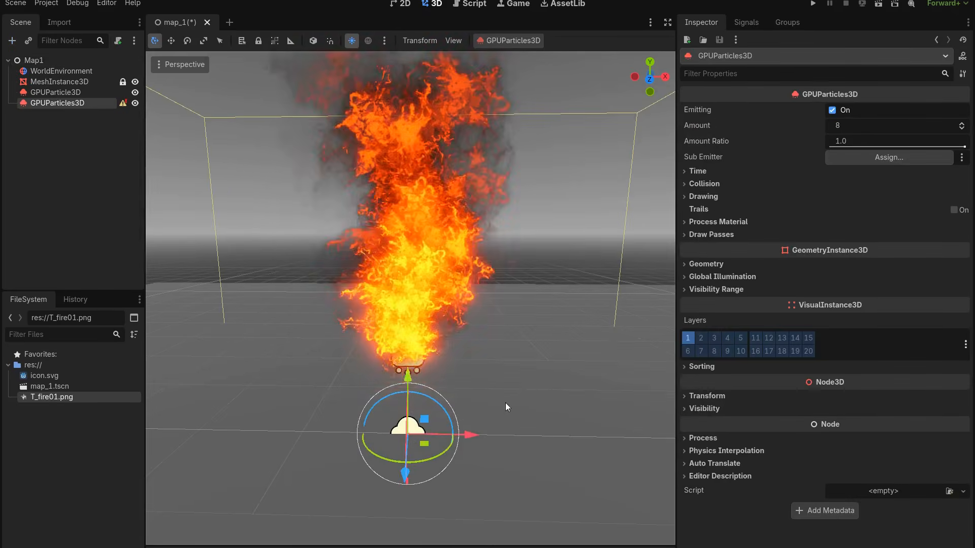
key("F2")
type("s")
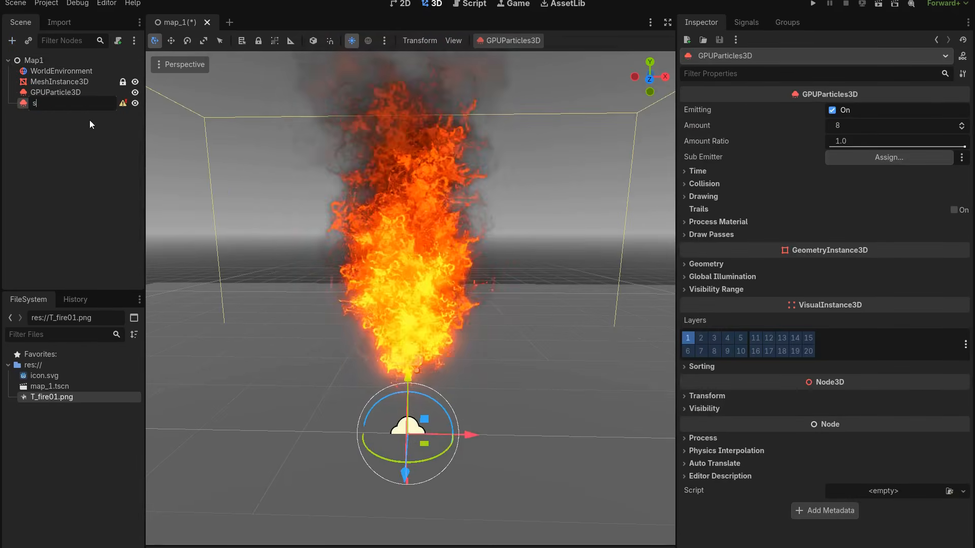
type("parks")
key("Return")
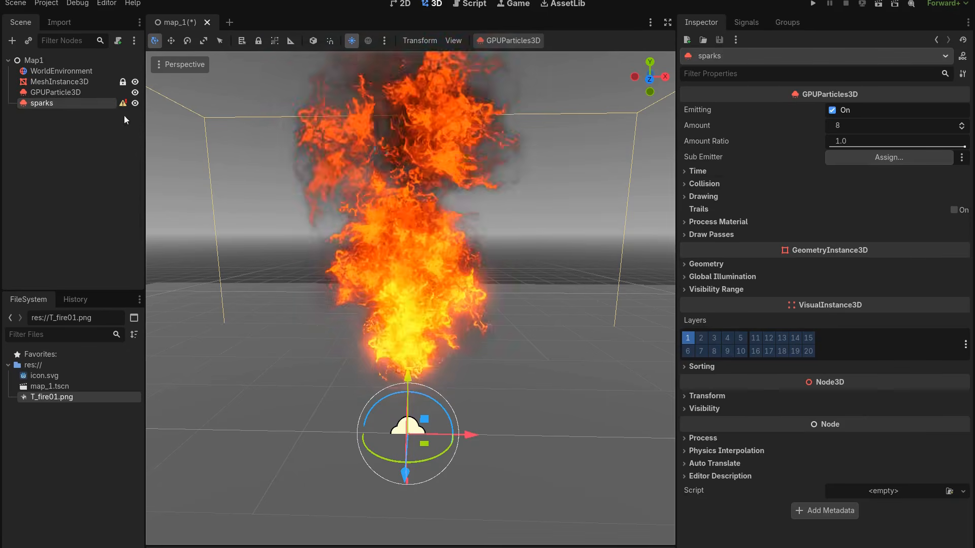
Rename the original flame particle node as fire.
left_click(93, 93)
key("F2")
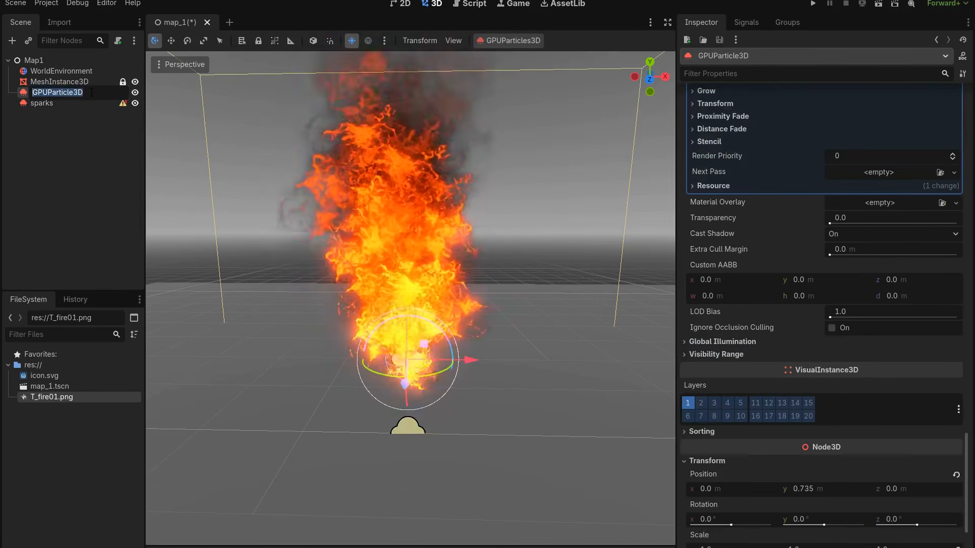
type("fire")
key("Return")
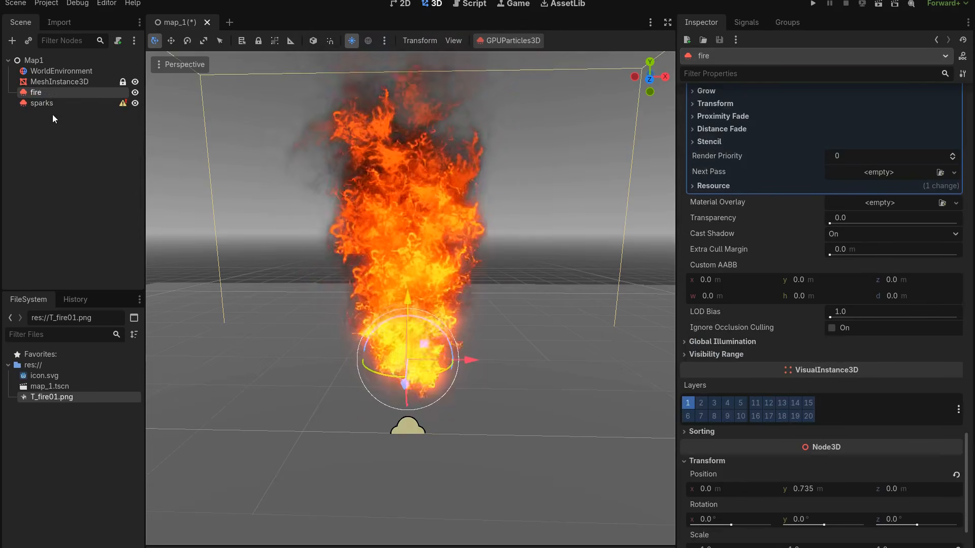
Add a Node3D under Map1 and make the fire and sparks nodes its children.
left_click(45, 61)
key("ctrl+a")
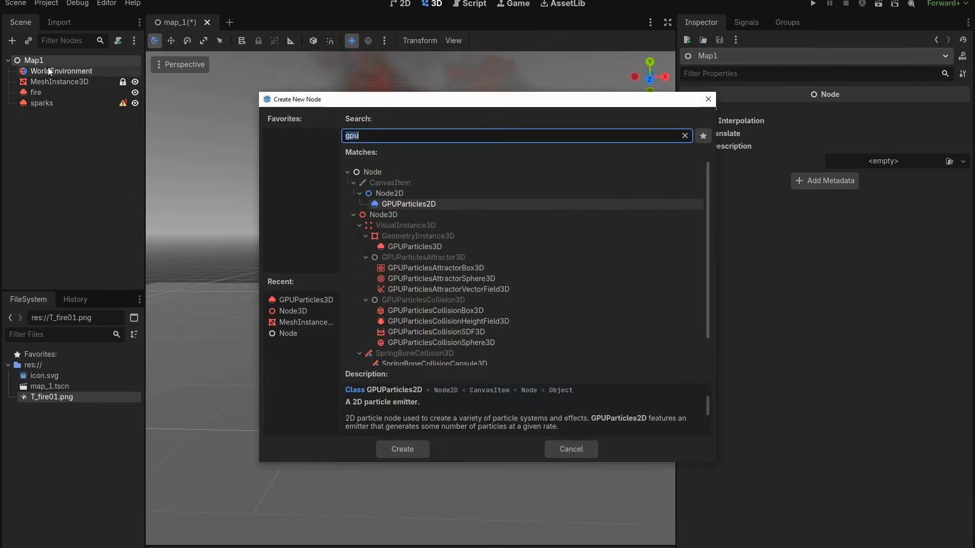
type("node3d")
double_click(394, 187)
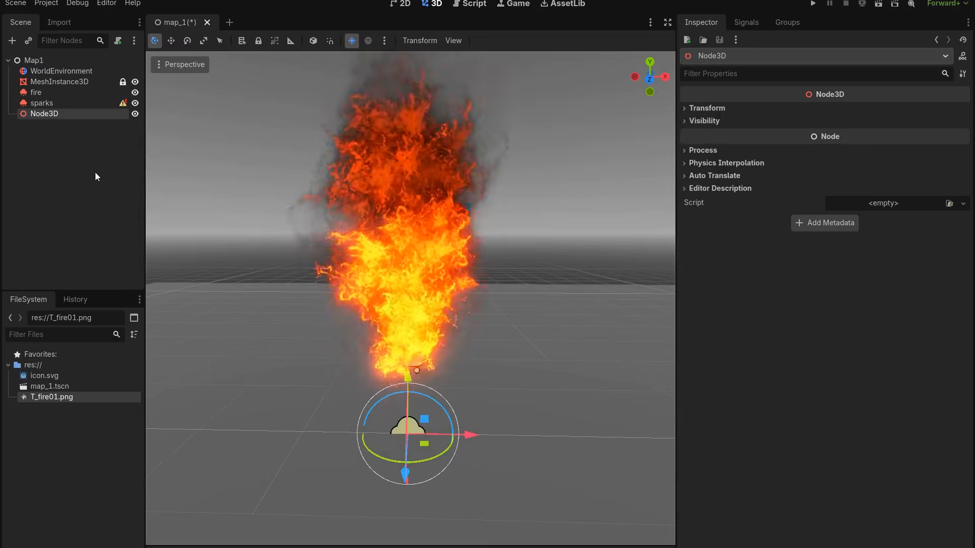
left_click(46, 104)
left_click(44, 93, "shift")
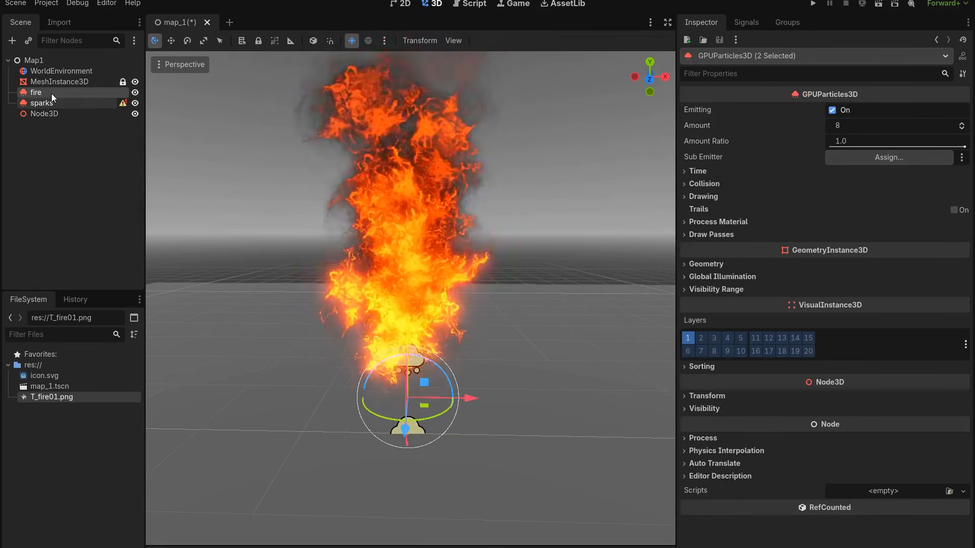
left_click_drag(53, 94, 56, 114)
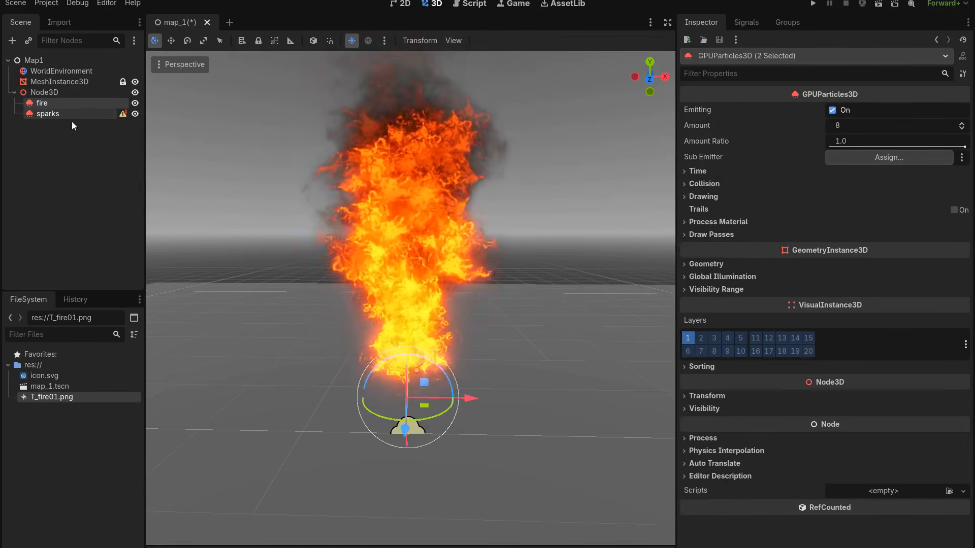
Rename the parent Node3D of the two particle nodes as VFX_Fire.
left_click(71, 146)
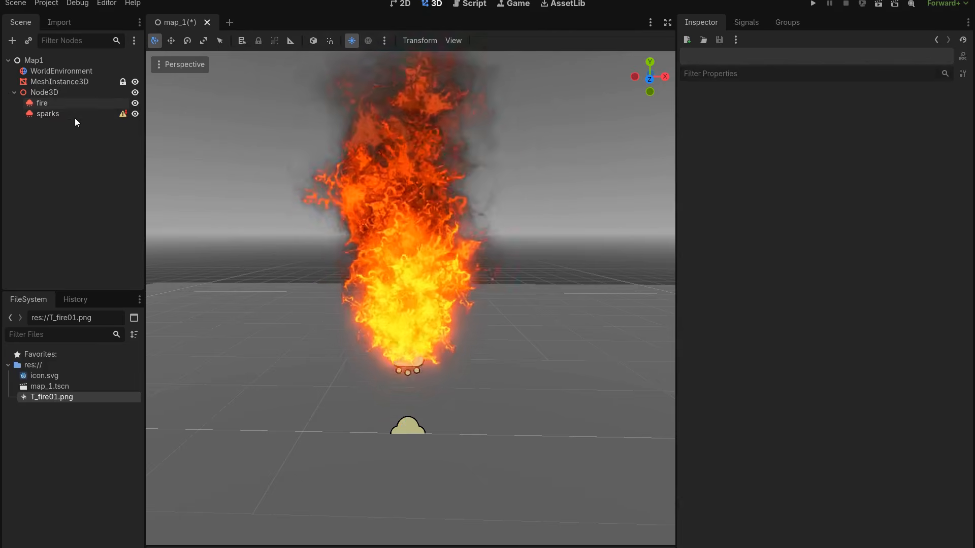
double_click(65, 96)
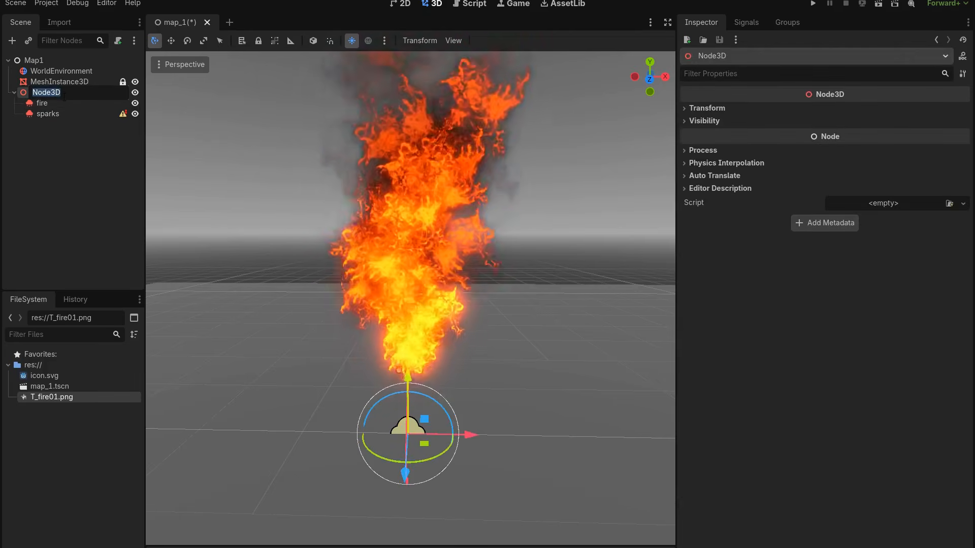
type("VFX_Fire")
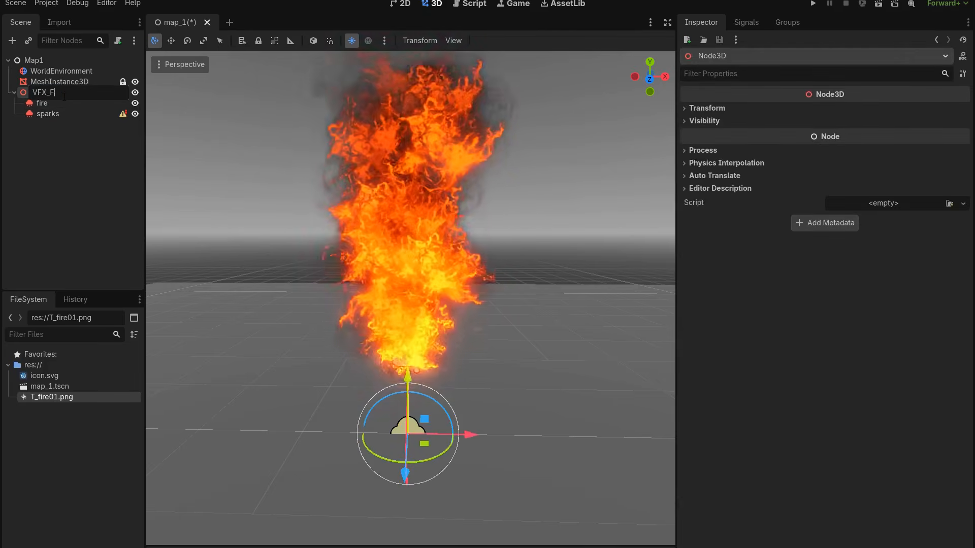
Move the sparks emitter to one side of the fire and give it a new ParticleProcessMaterial.
left_click(48, 114)
left_click_drag(388, 305, 513, 291)
scroll(513, 290, "up", 4)
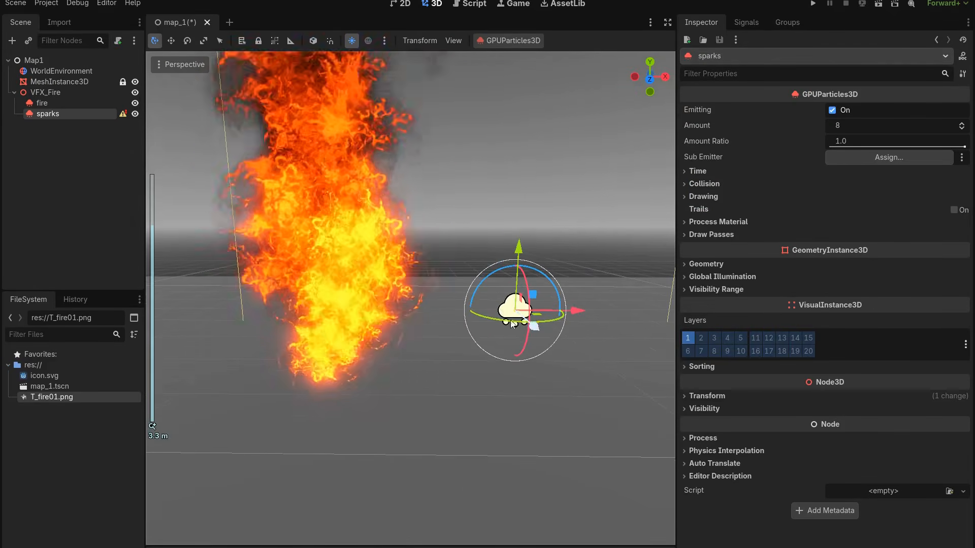
left_click(718, 221)
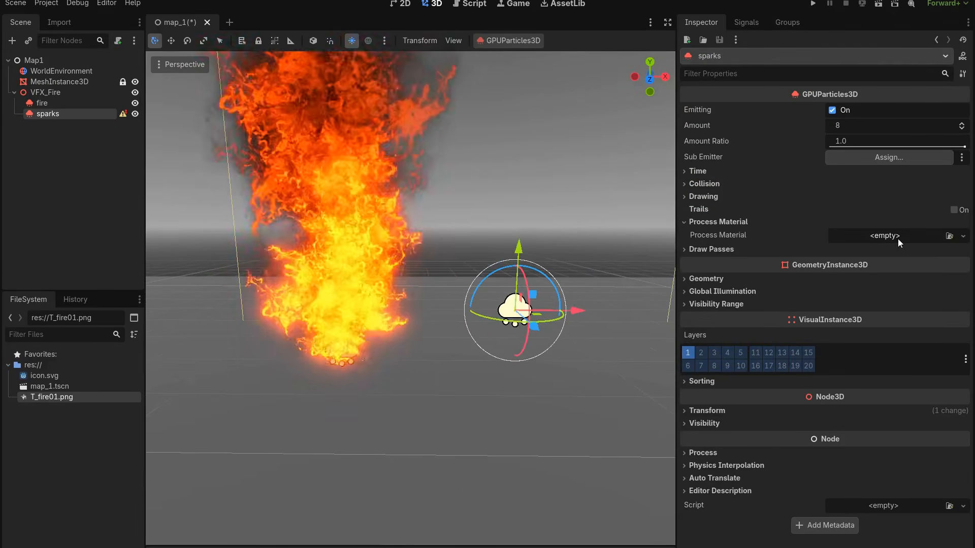
left_click(898, 235)
left_click(903, 266)
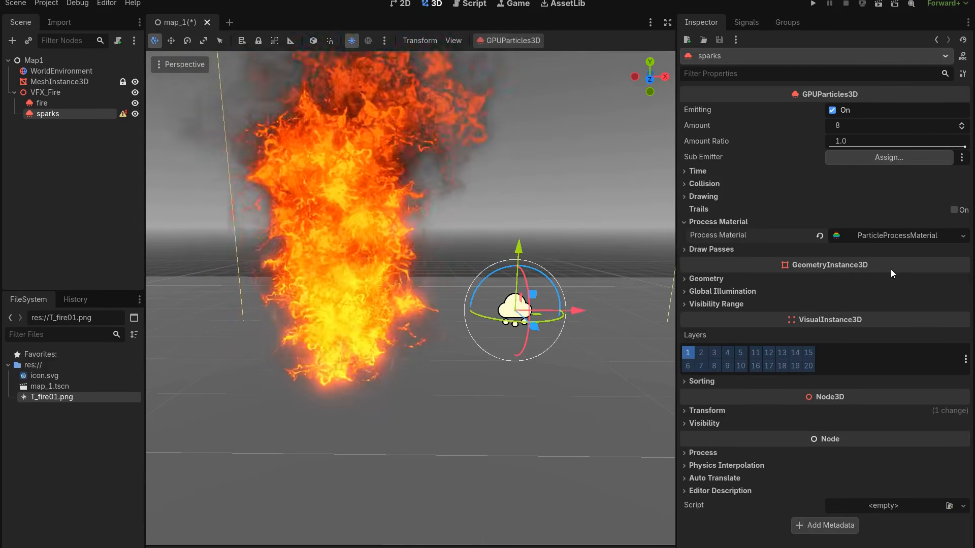
Assign a new QuadMesh to Pass 1 of the sparks emitter's draw passes.
left_click(765, 249)
left_click(886, 279)
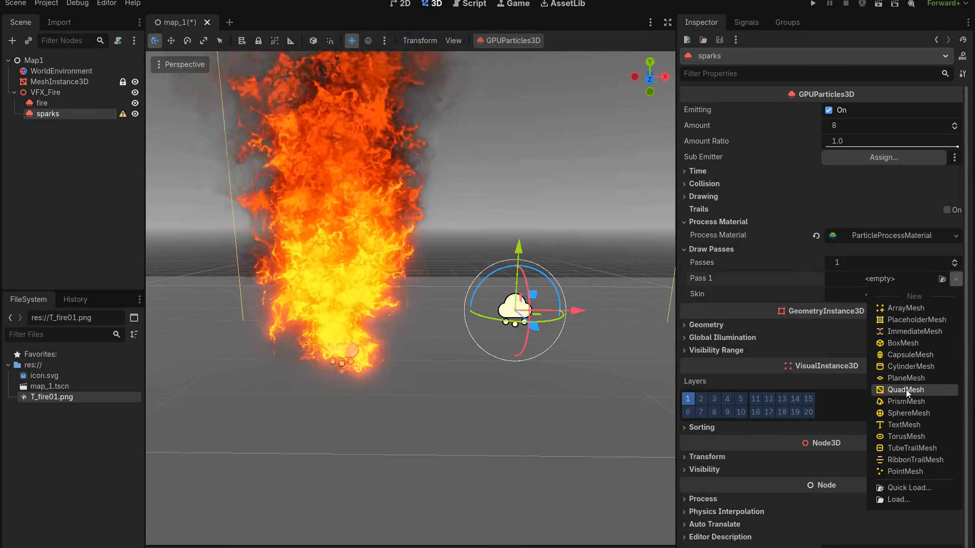
left_click(906, 390)
scroll(536, 377, "down", 5)
left_click_drag(491, 303, 512, 271)
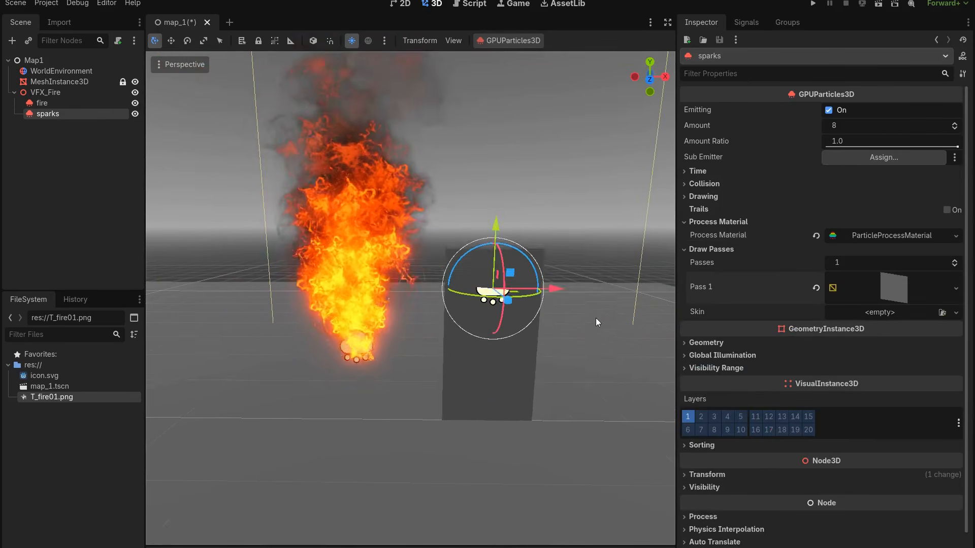
scroll(599, 327, "up", 4)
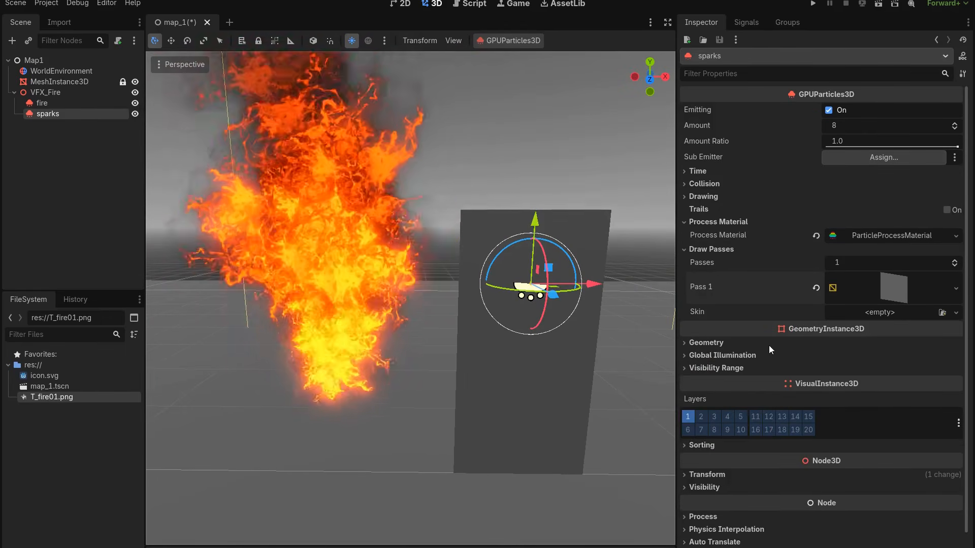
Assign a new StandardMaterial3D as the sparks node's Material Override and expand its Albedo settings.
left_click(768, 345)
scroll(777, 343, "down", 3)
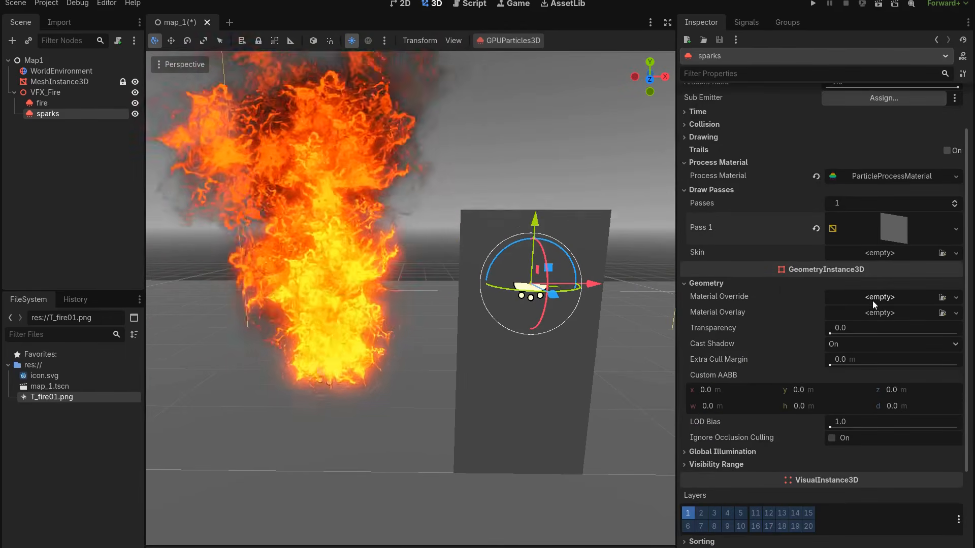
left_click(873, 300)
left_click(908, 327)
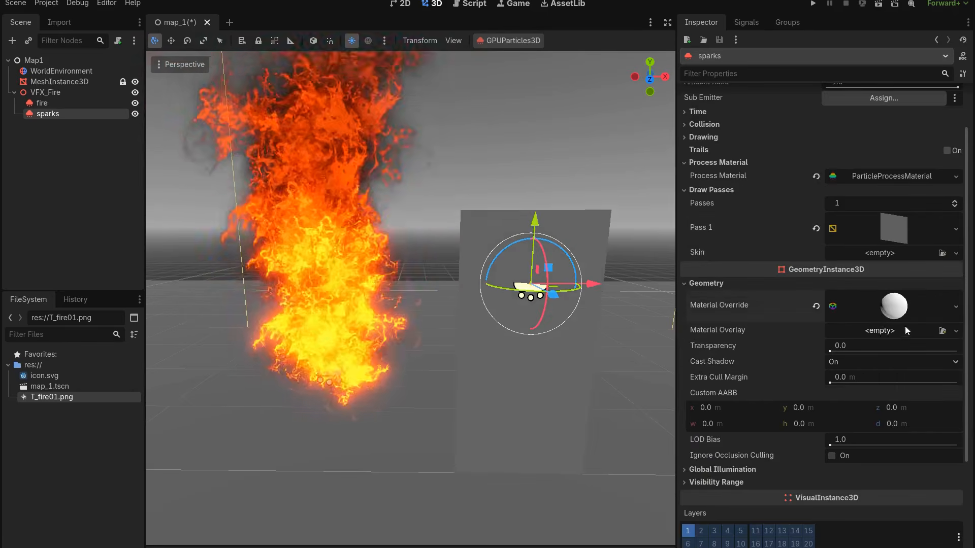
left_click(881, 310)
scroll(863, 318, "down", 5)
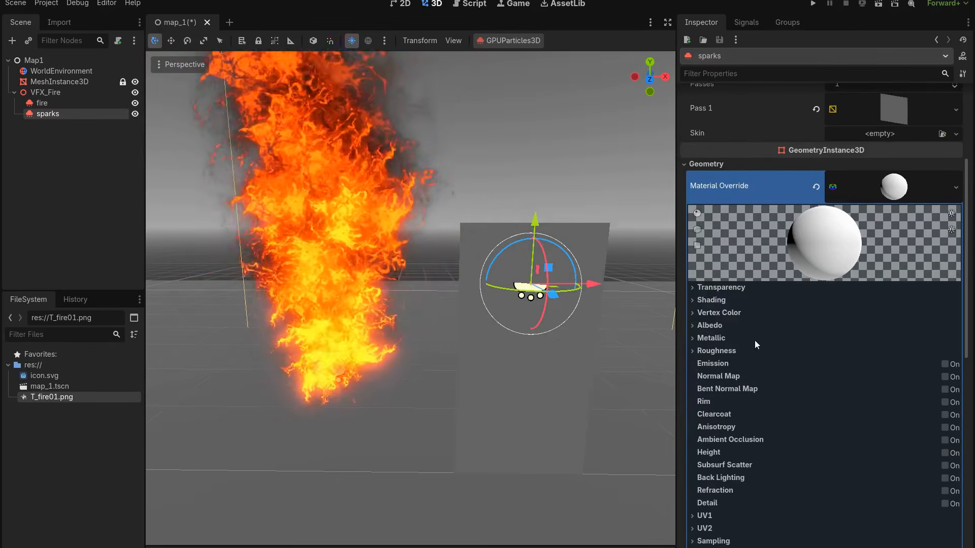
left_click(711, 326)
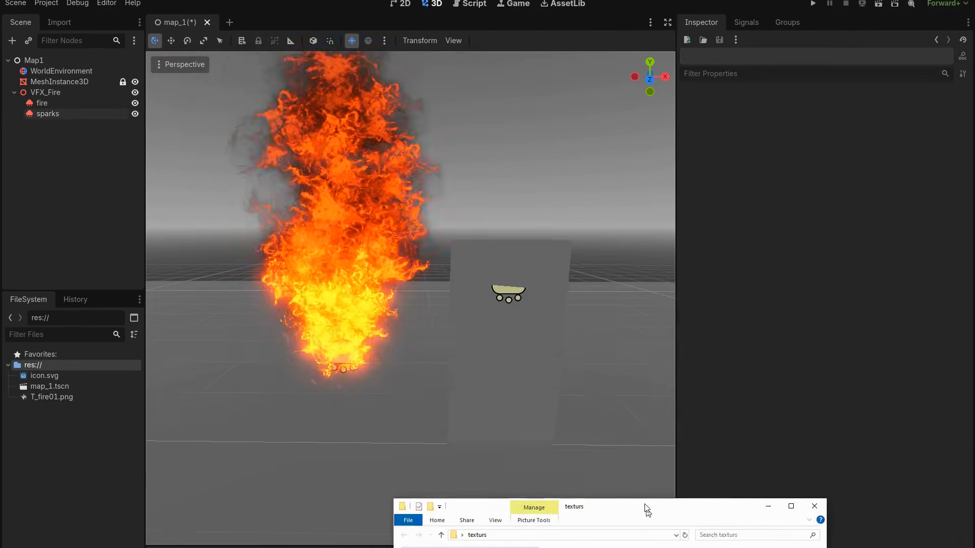
Import T_VFX_Glow_1.PNG from the texturs folder into the project's res:// folder.
left_click_drag(606, 271, 613, 215)
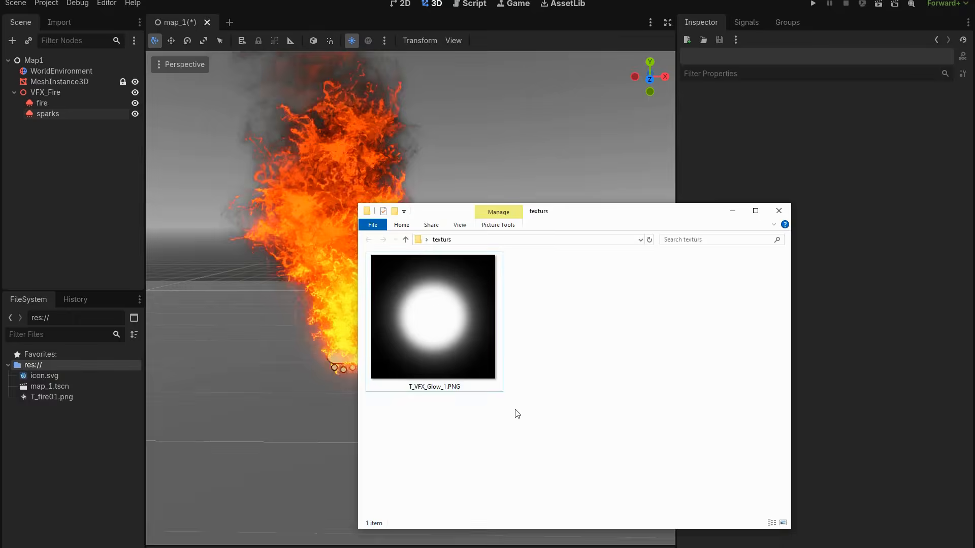
left_click_drag(516, 412, 493, 385)
left_click_drag(429, 289, 93, 453)
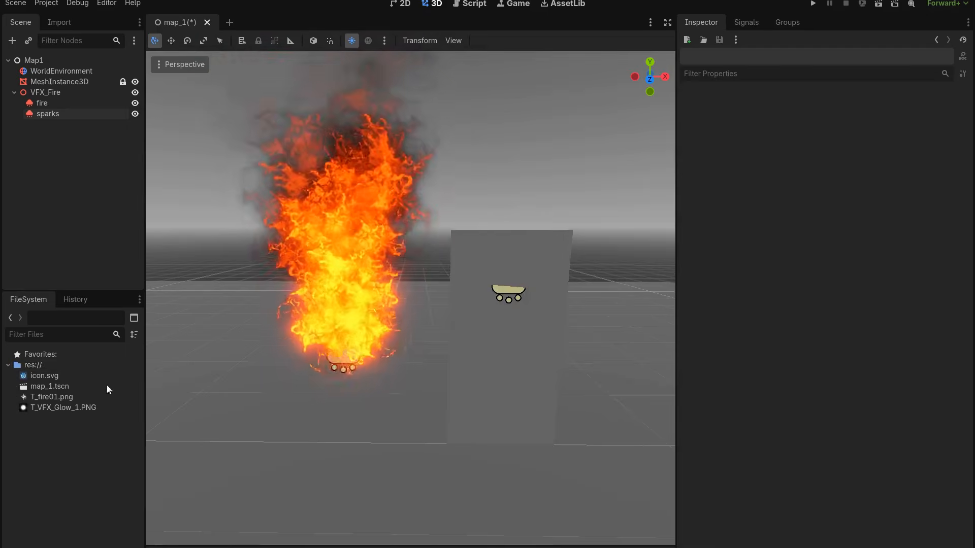
Use T_VFX_Glow_1.PNG as the albedo texture of the sparks material and expand the material's Transparency settings.
left_click(65, 113)
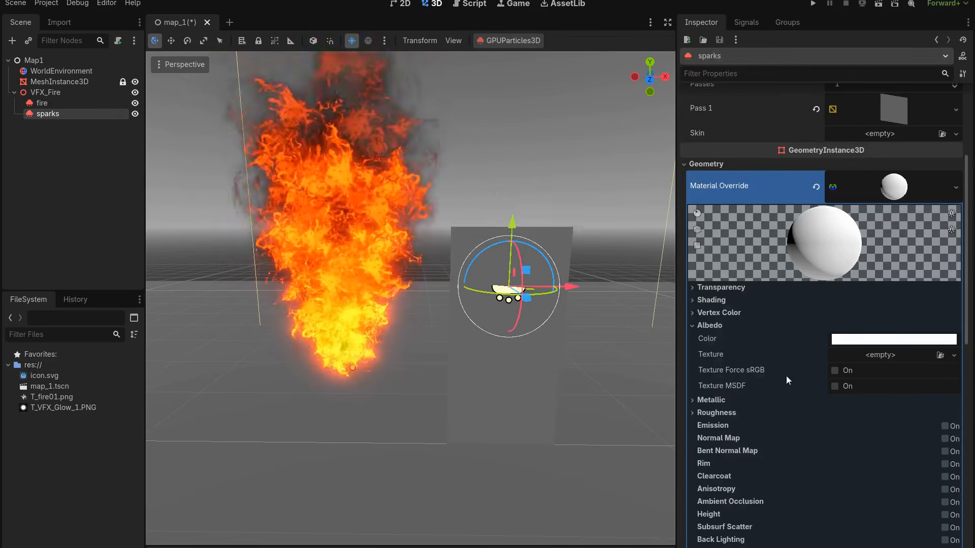
left_click_drag(76, 408, 884, 338)
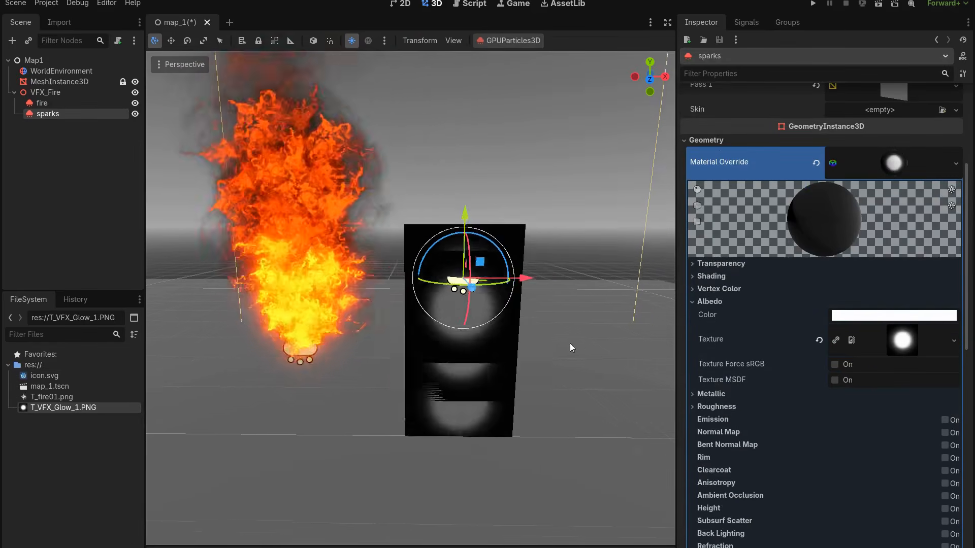
left_click(749, 265)
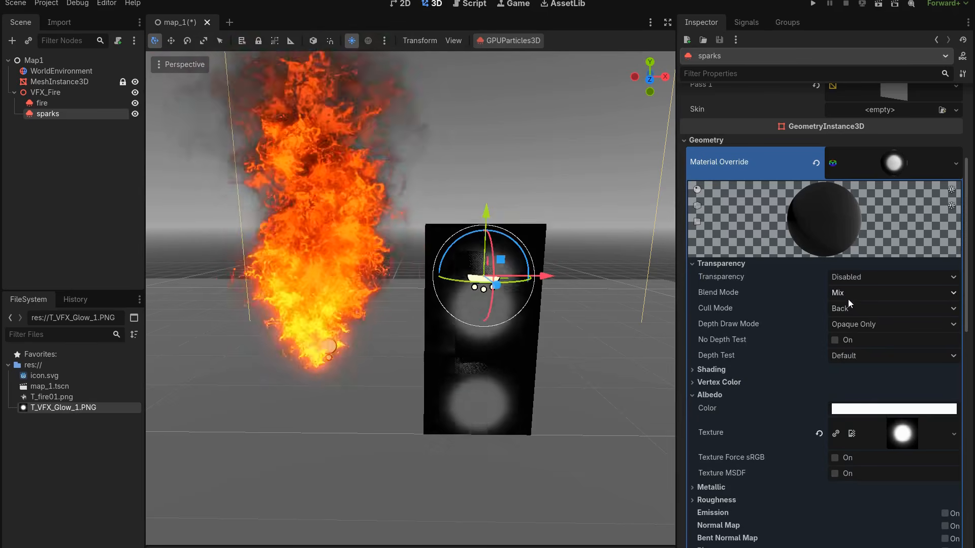
Set the sparks material's blend mode to Add and its shading mode to Unshaded.
left_click(848, 295)
left_click(854, 326)
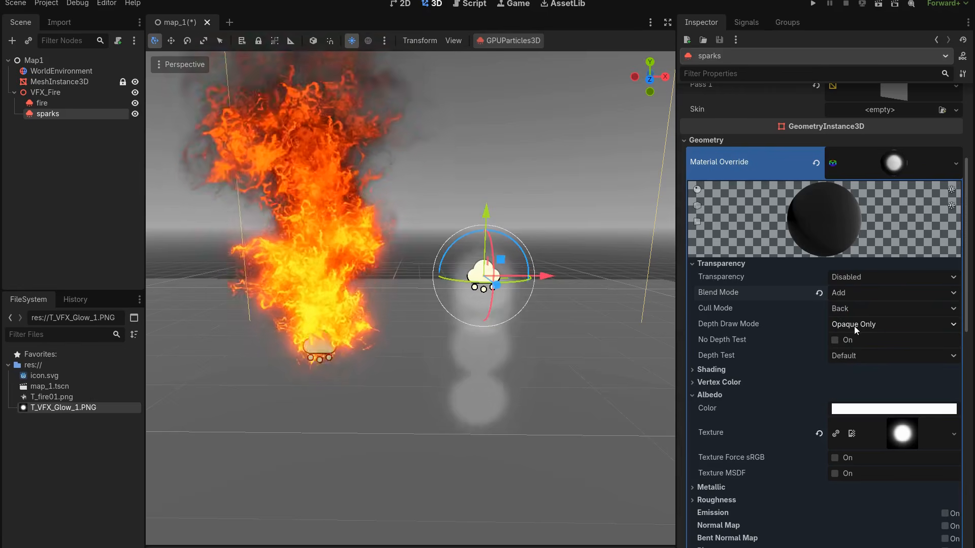
left_click(740, 370)
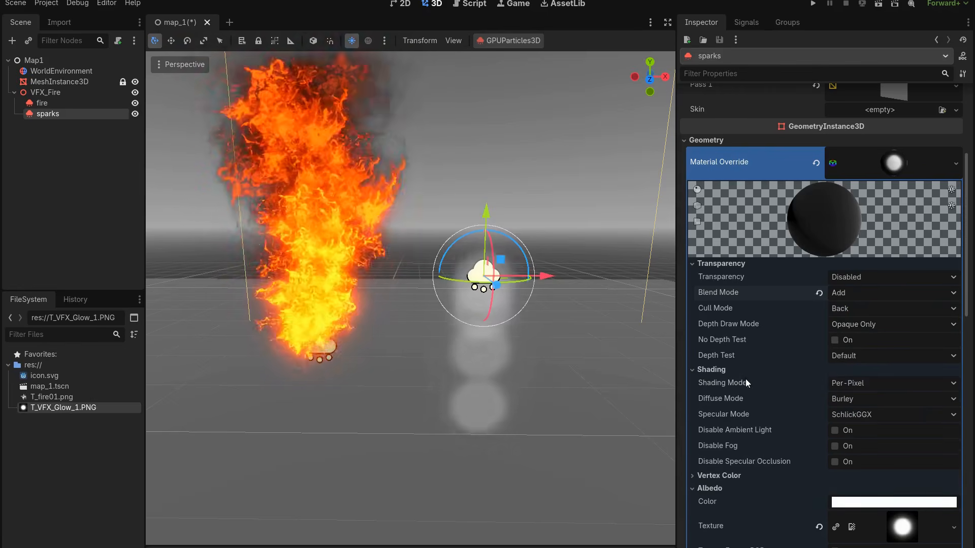
left_click(857, 386)
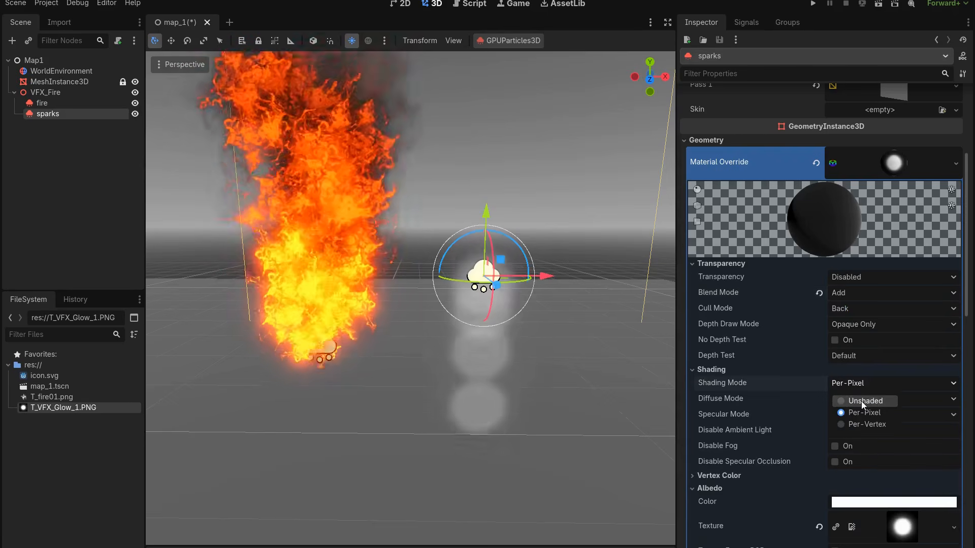
left_click(863, 401)
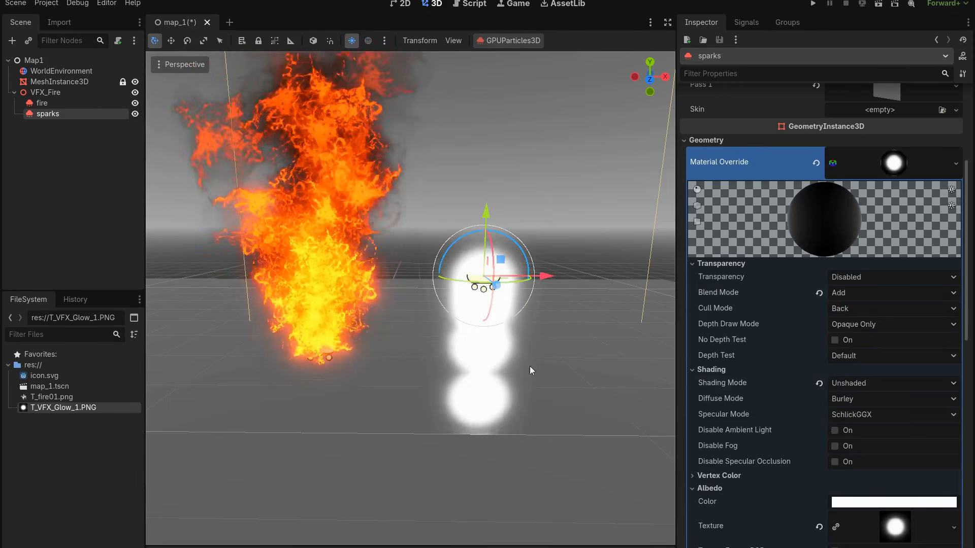
Enable Use as Albedo and Is sRGB in the sparks material's Vertex Color settings.
middle_click_drag(534, 352, 512, 340)
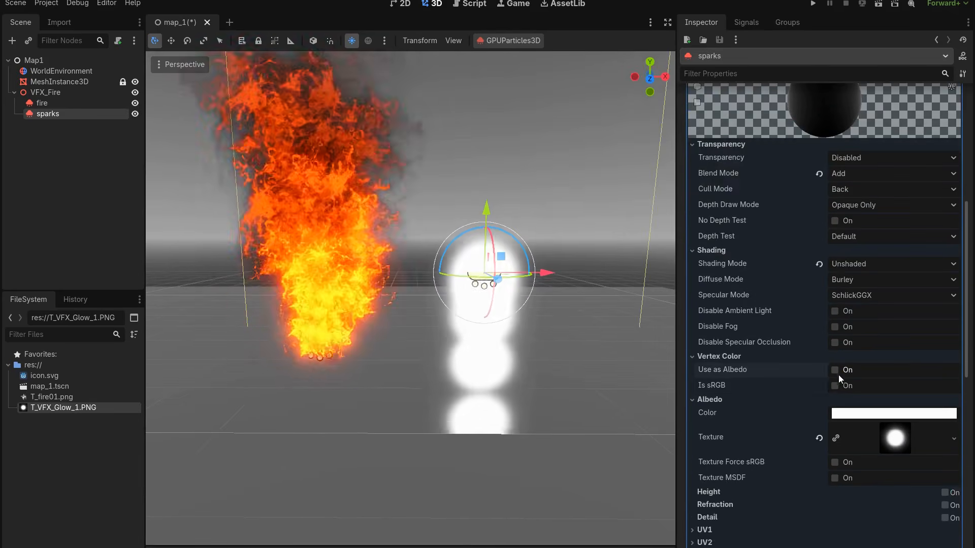
left_click(838, 373)
left_click(836, 388)
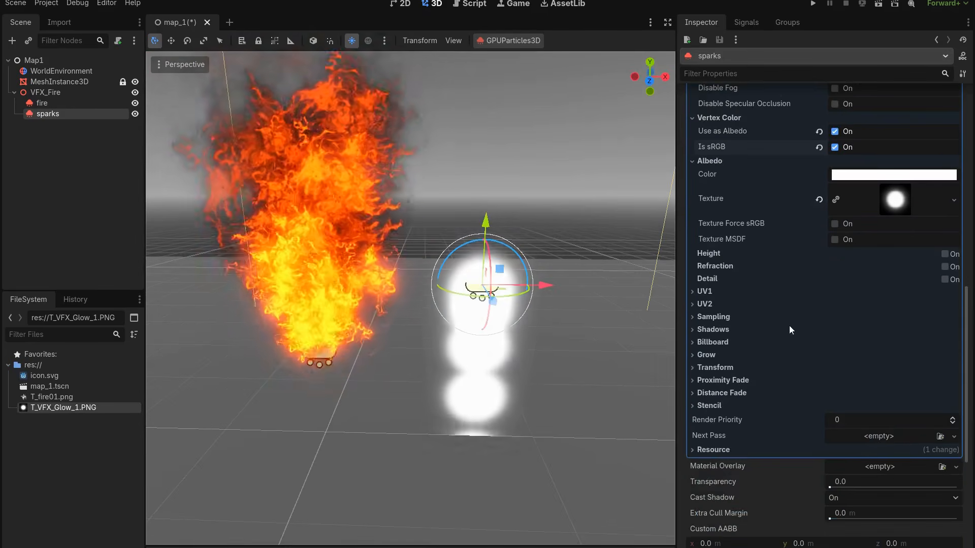
Set the sparks material's billboard mode to Particle Billboard with Keep Scale enabled.
left_click(716, 342)
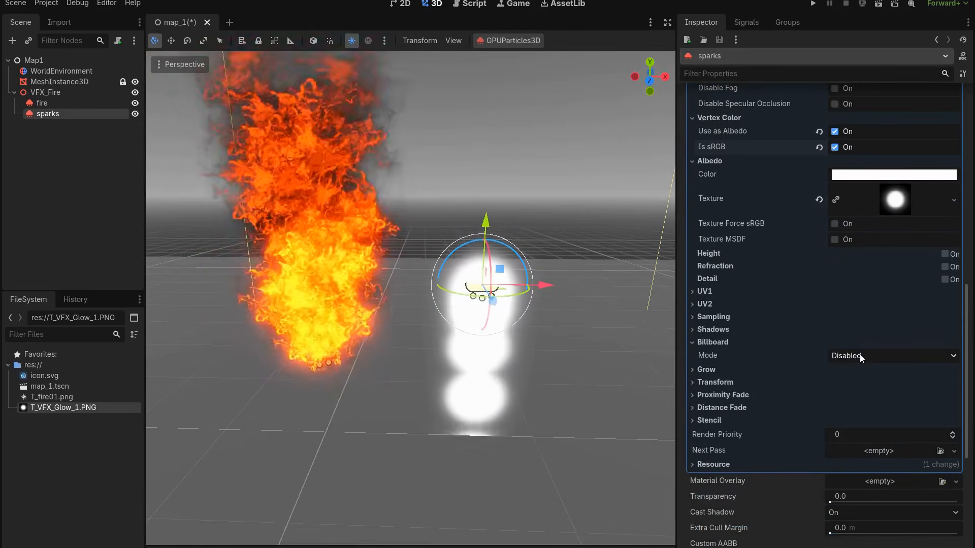
left_click(859, 355)
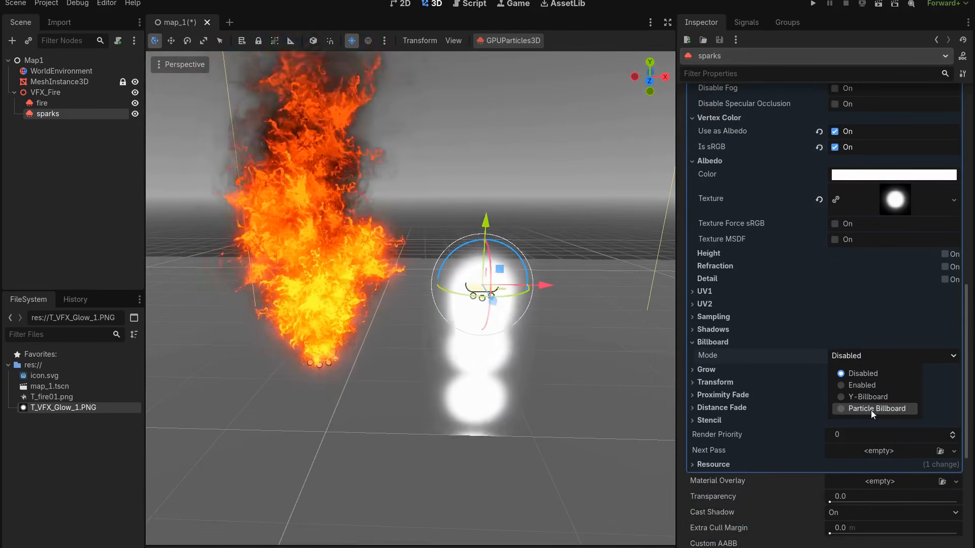
left_click(870, 409)
left_click(839, 375)
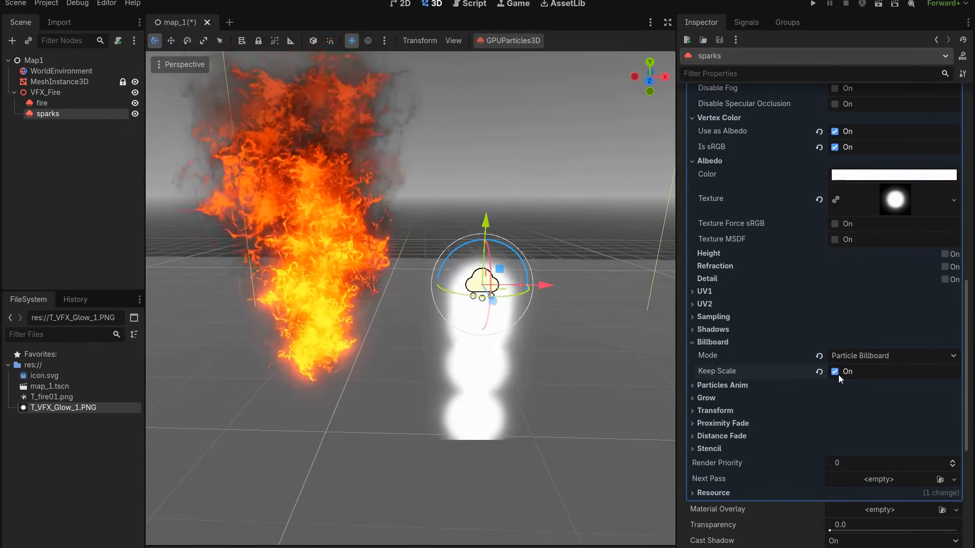
middle_click_drag(557, 367, 510, 361)
scroll(811, 361, "up", 5)
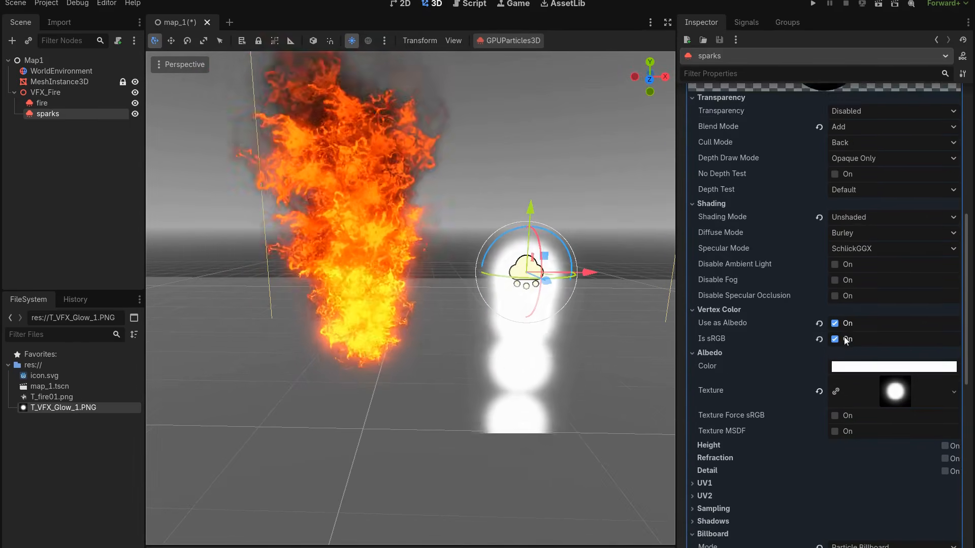
Set the sparks material's render priority to 1 and collapse the material override.
scroll(838, 327, "down", 5)
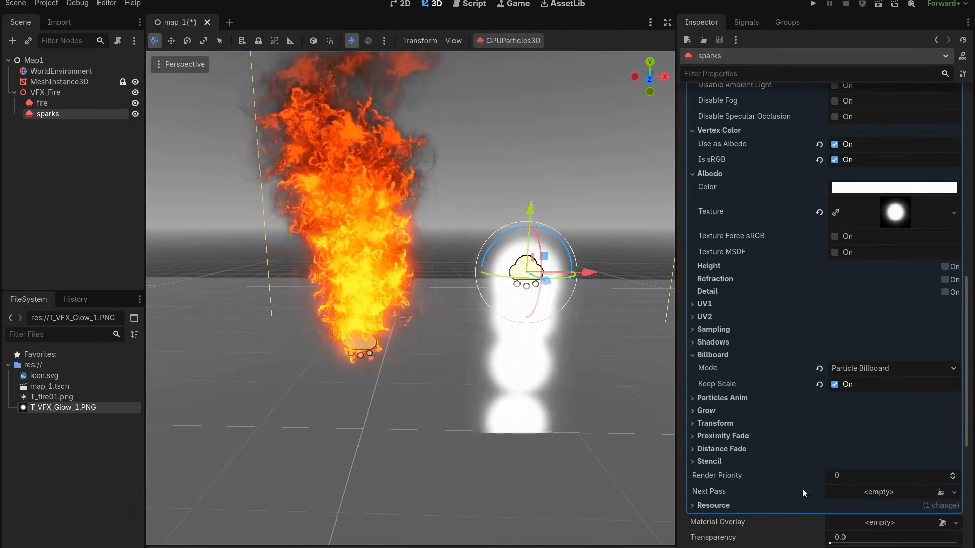
left_click(860, 478)
type("1")
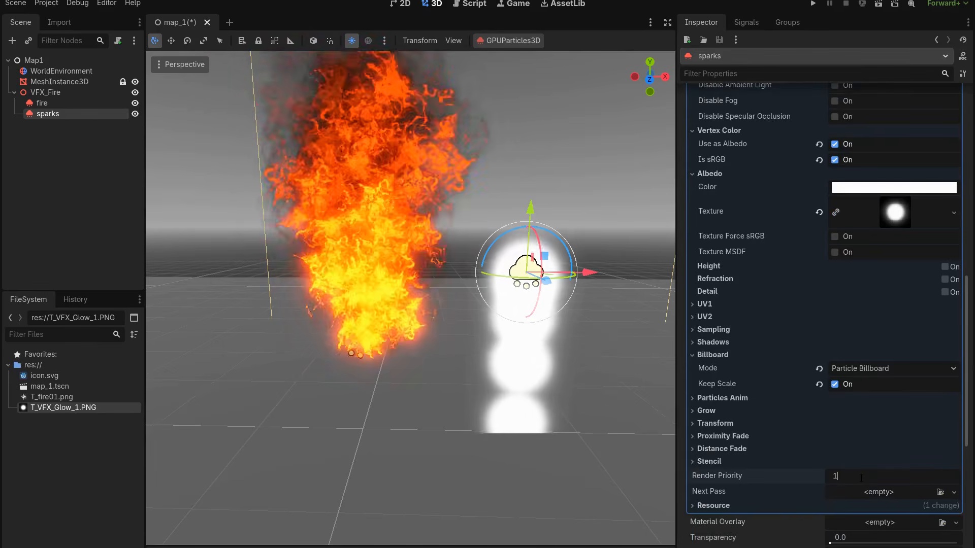
key("Return")
mouse_move(586, 280)
left_mouse_down()
mouse_move(425, 283)
mouse_move(595, 296)
left_mouse_up()
scroll(867, 333, "up", 8)
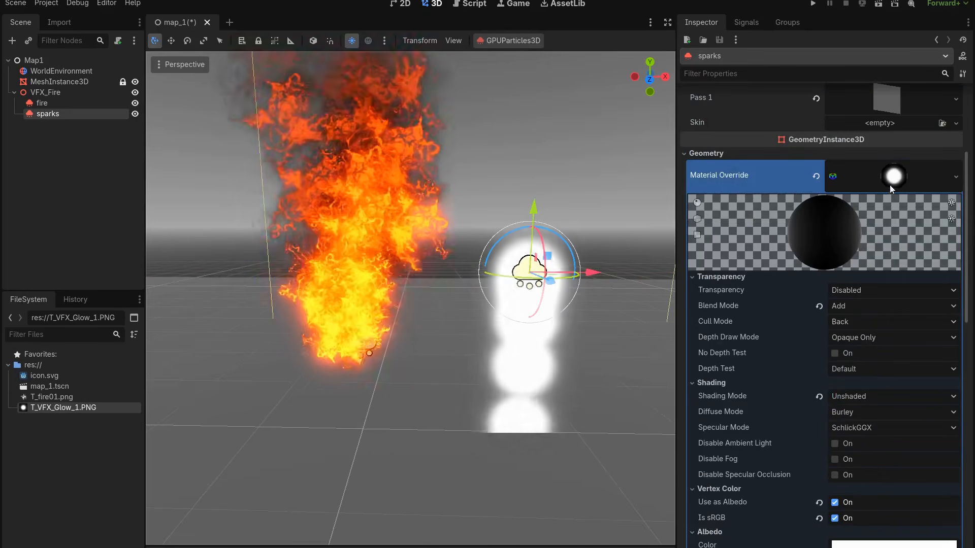
left_click(889, 183)
Set the display scale in the sparks process material to a minimum of 0.04 and a maximum of 0.09.
scroll(857, 333, "up", 7)
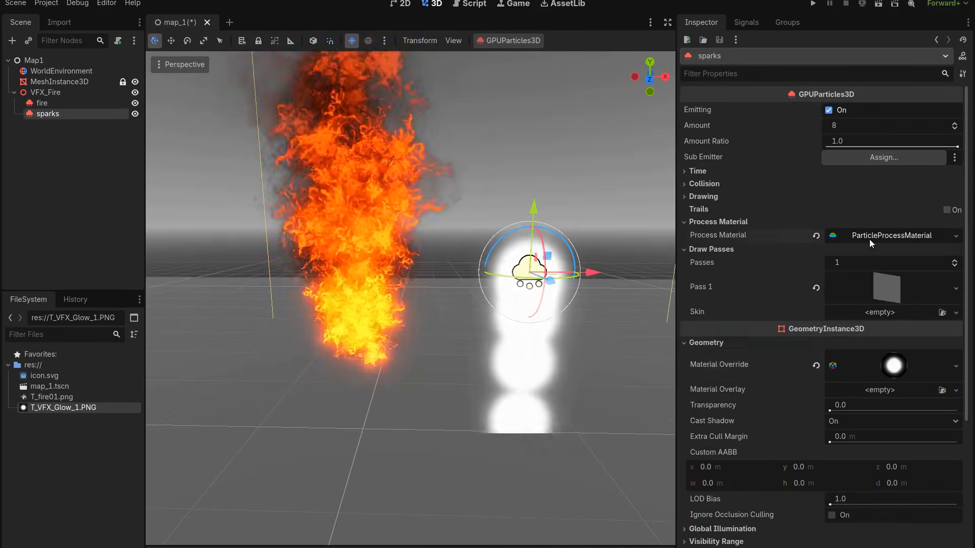
left_click(869, 237)
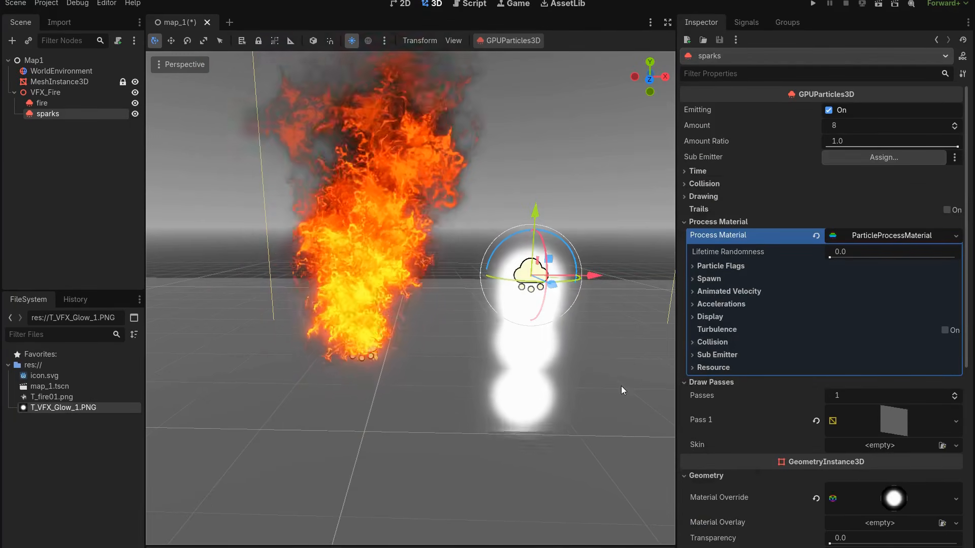
left_click(705, 316)
left_click(726, 329)
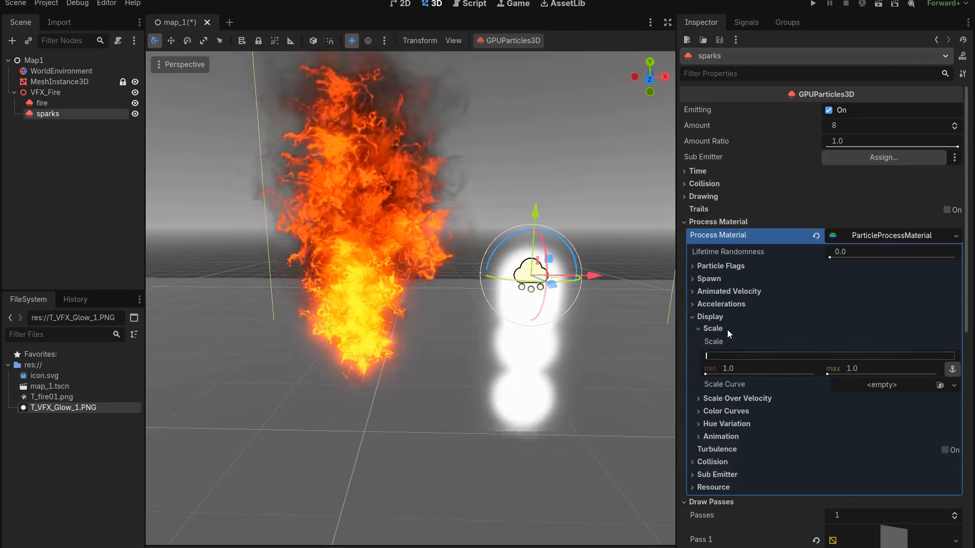
left_click(751, 367)
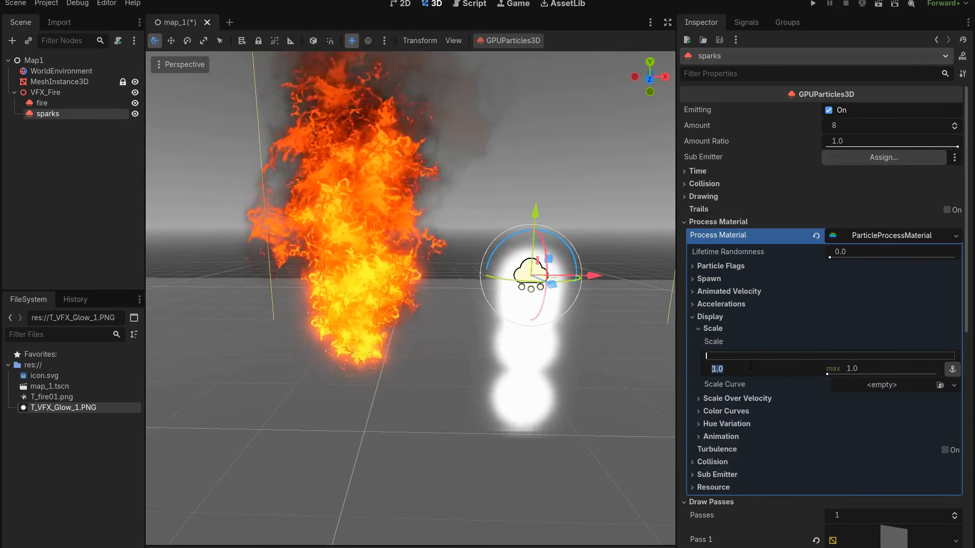
type("0.04")
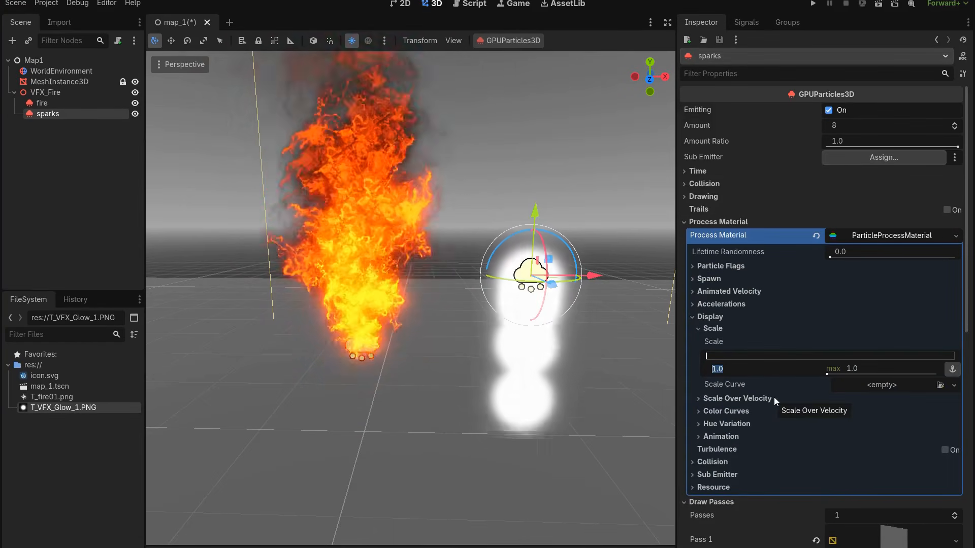
left_click(851, 369)
type("0.0")
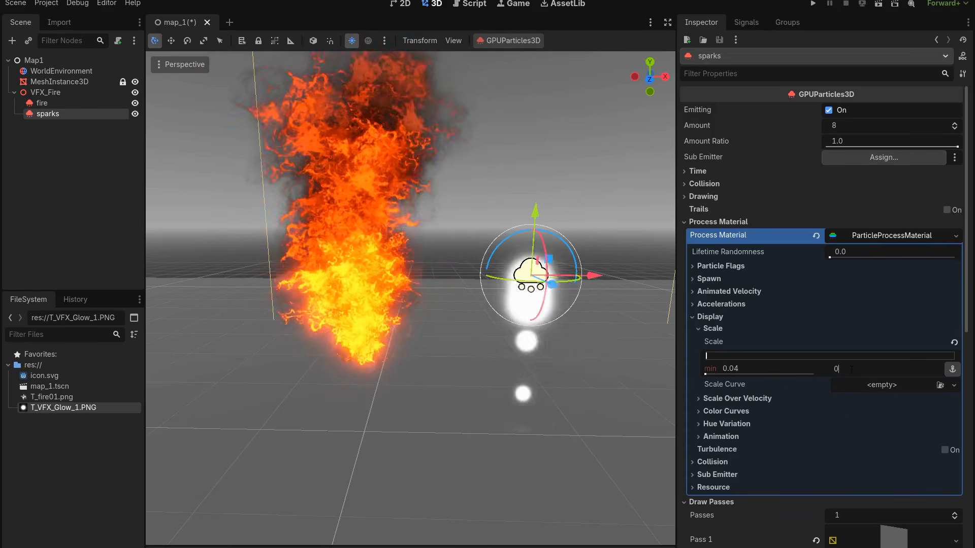
type("9")
key("Return")
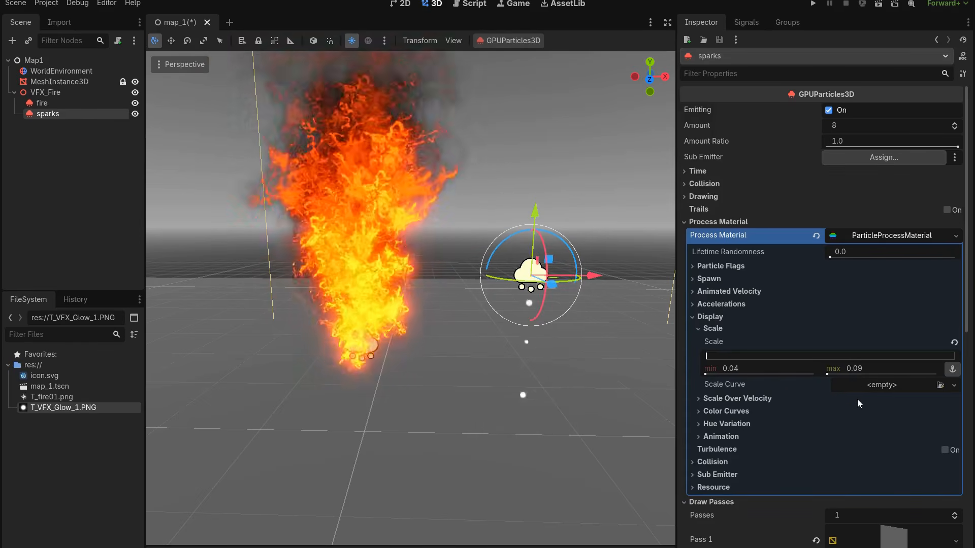
Assign a new CurveTexture as the scale curve of the sparks process material.
middle_click_drag(601, 356, 583, 346, "shift")
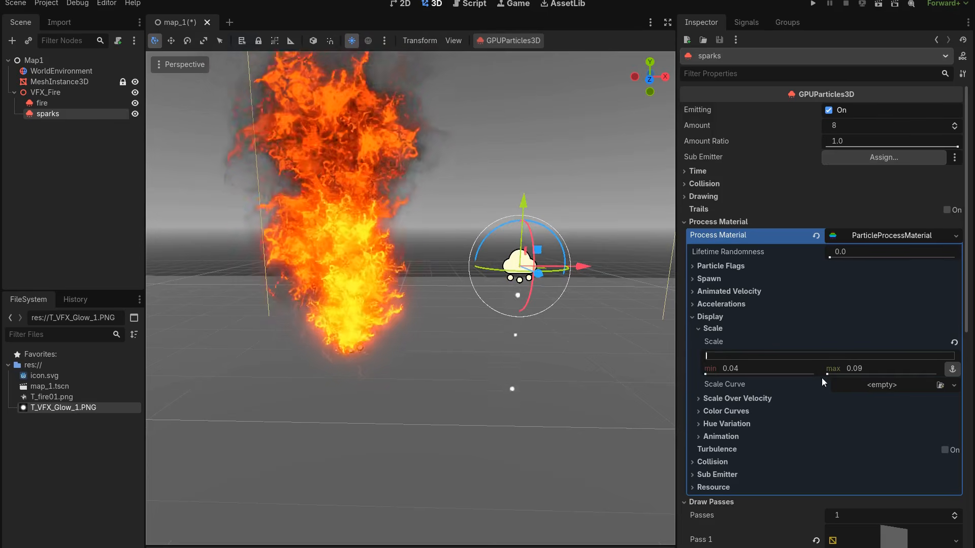
left_click(867, 391)
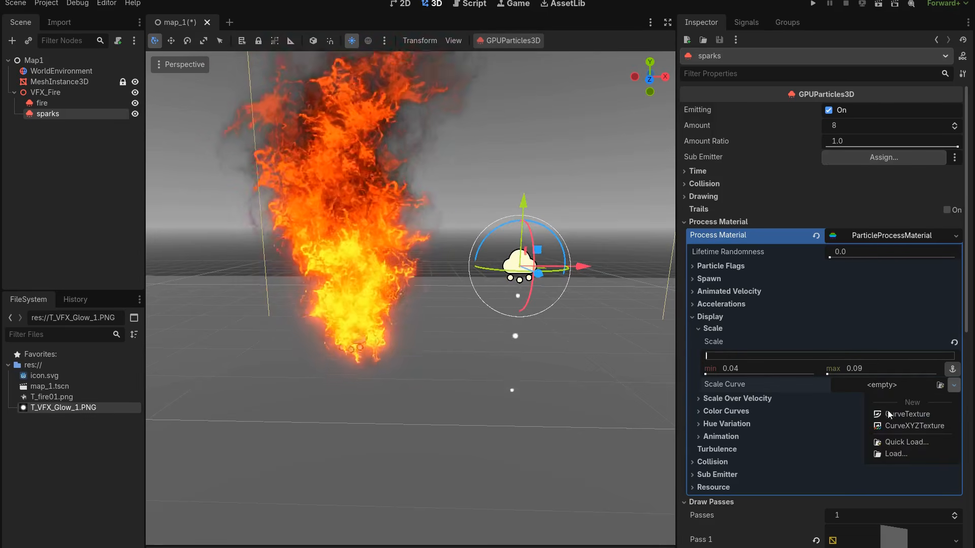
left_click(893, 417)
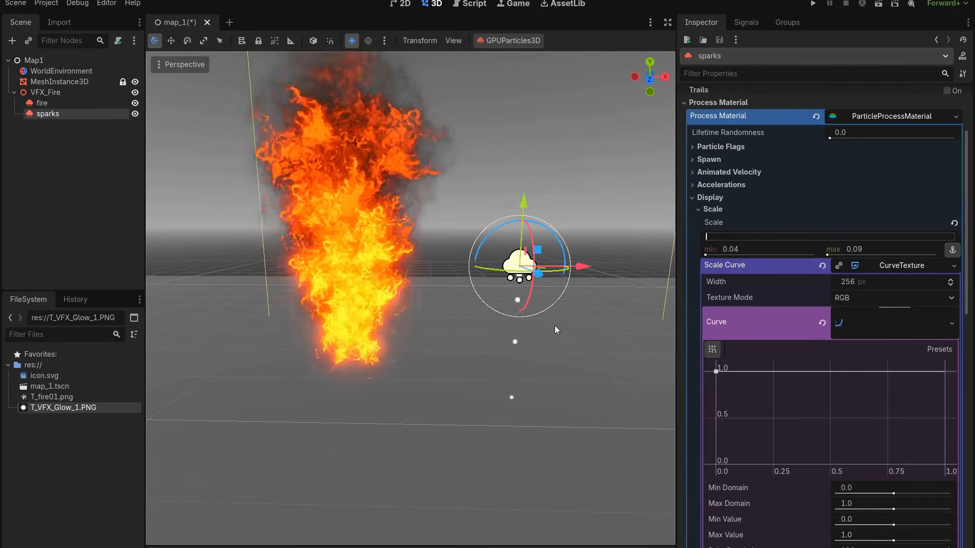
scroll(550, 325, "up", 2)
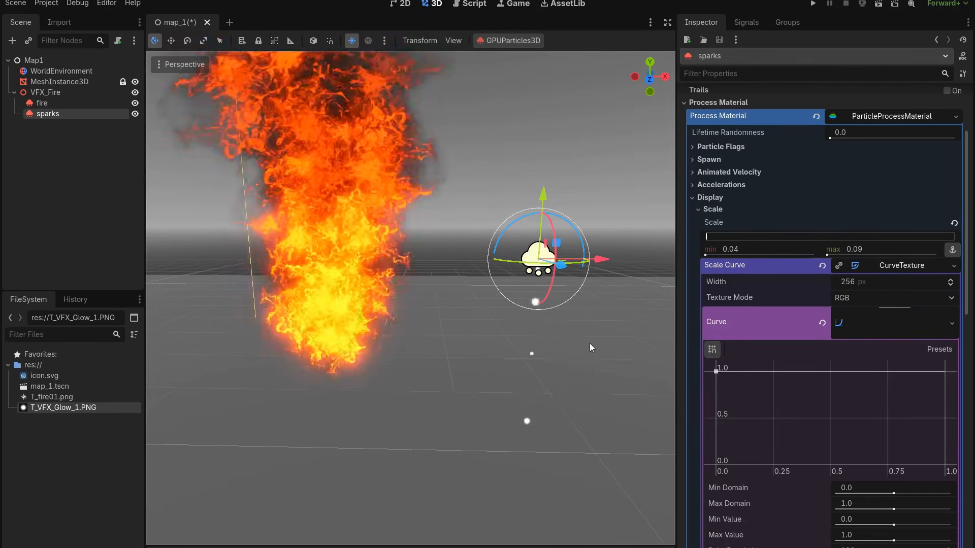
Shape the scale curve into a flickering line from 1.0 with repeated dips, reaching 0 near the midpoint and ending around 0.2, and collapse it.
left_click_drag(716, 371, 674, 463)
left_click_drag(668, 366, 661, 441)
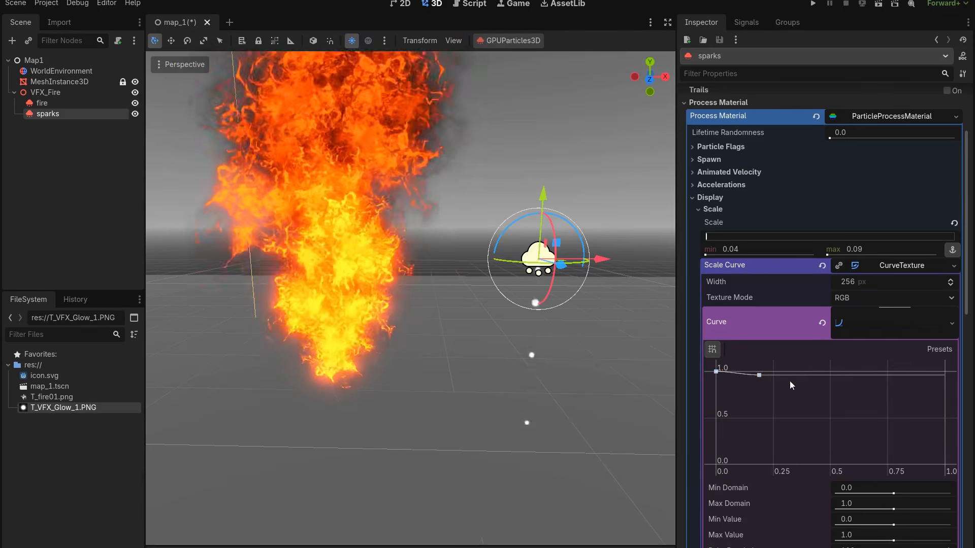
left_click(800, 382)
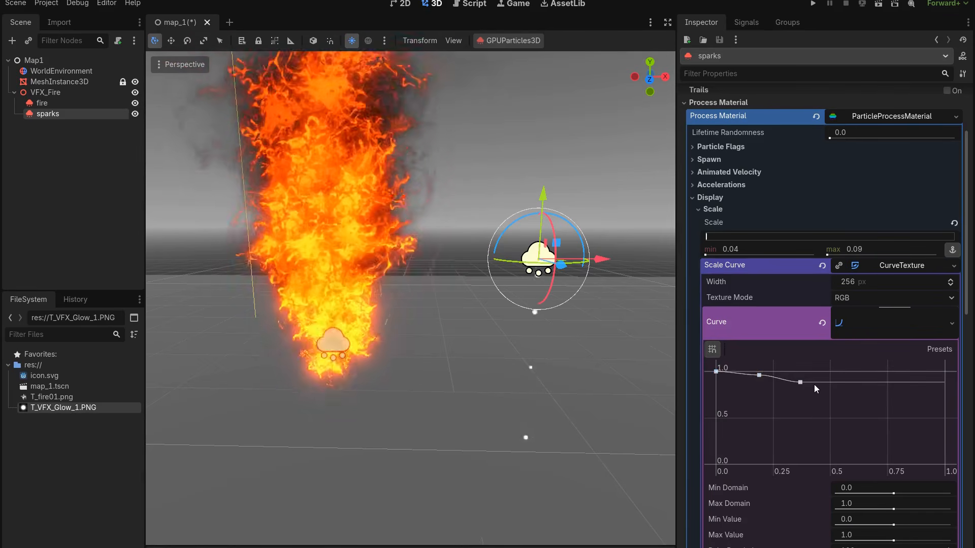
left_click_drag(814, 385, 806, 473)
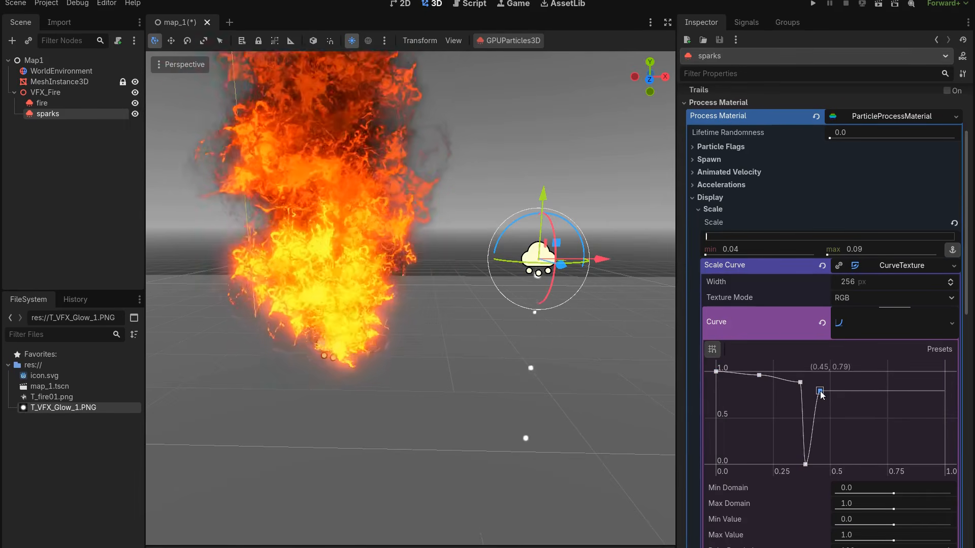
left_click_drag(839, 392, 841, 371)
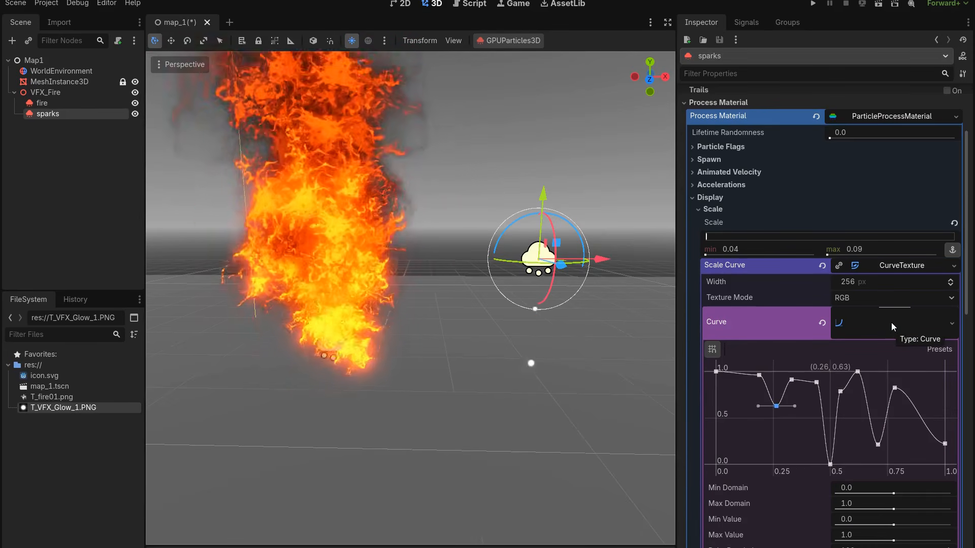
left_click(892, 320)
left_click(889, 266)
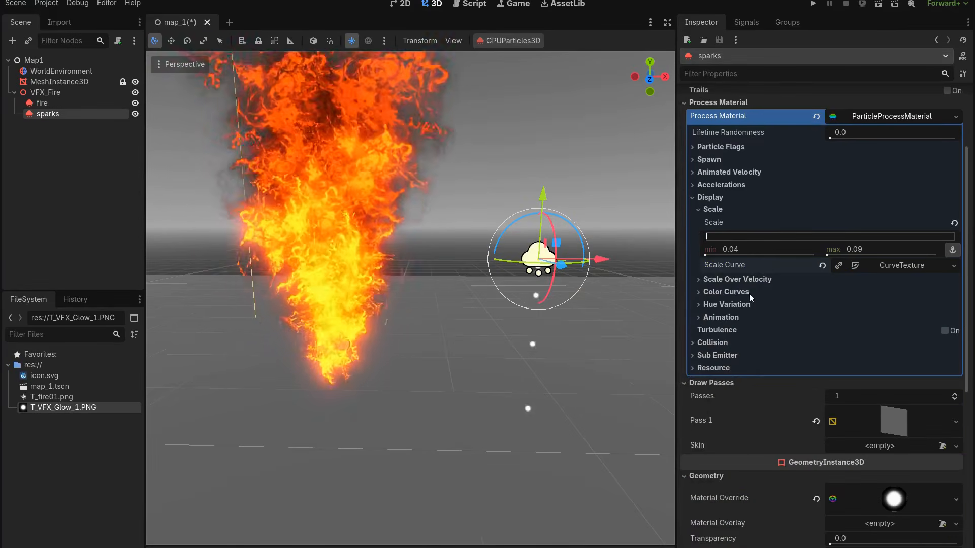
Set the sparks particle color to a glowing orange, Color(2.0, 1.0, 0.4), and collapse the Display settings.
left_click(749, 293)
left_click(867, 306)
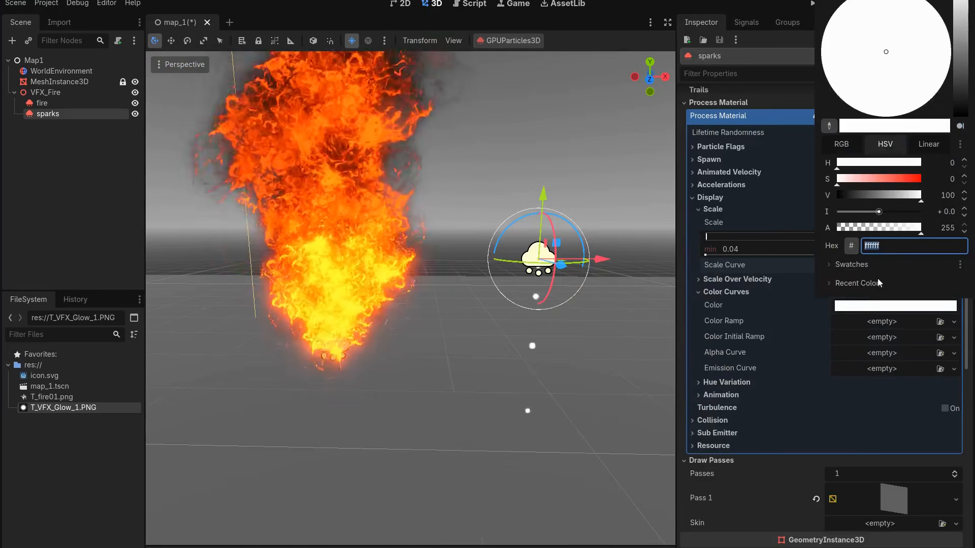
mouse_move(895, 180)
left_mouse_down()
mouse_move(885, 179)
mouse_move(893, 179)
left_mouse_up()
left_click_drag(892, 163, 884, 163)
left_click_drag(894, 212, 897, 212)
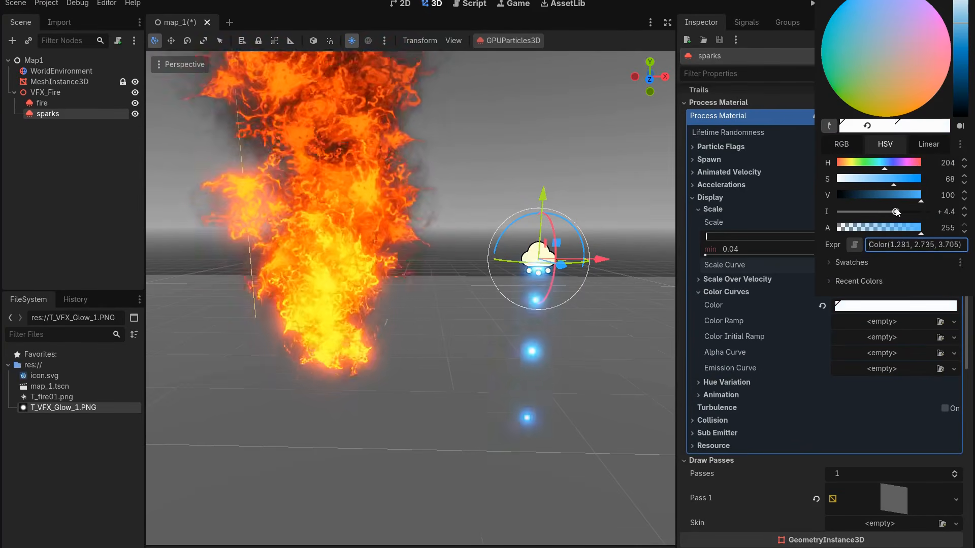
left_click_drag(870, 163, 845, 171)
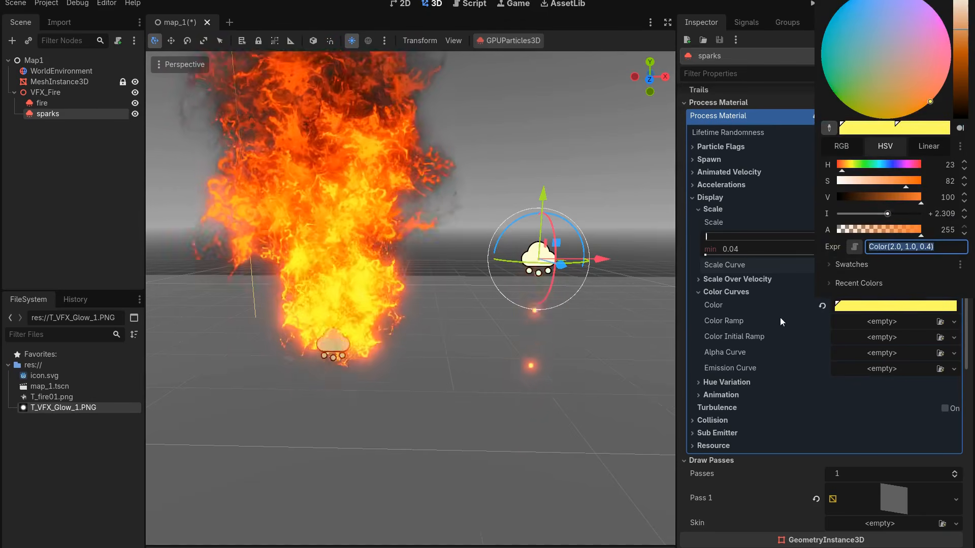
left_click(780, 319)
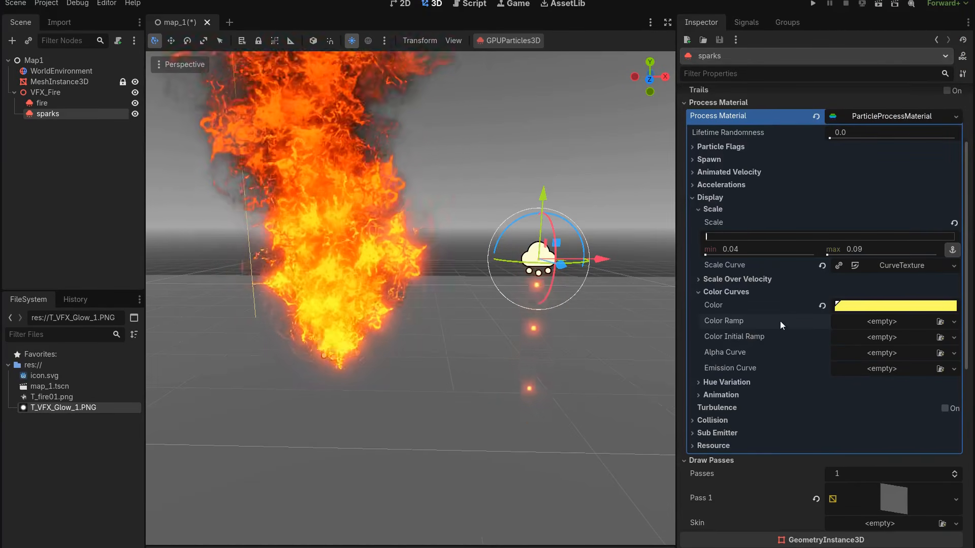
left_click(739, 199)
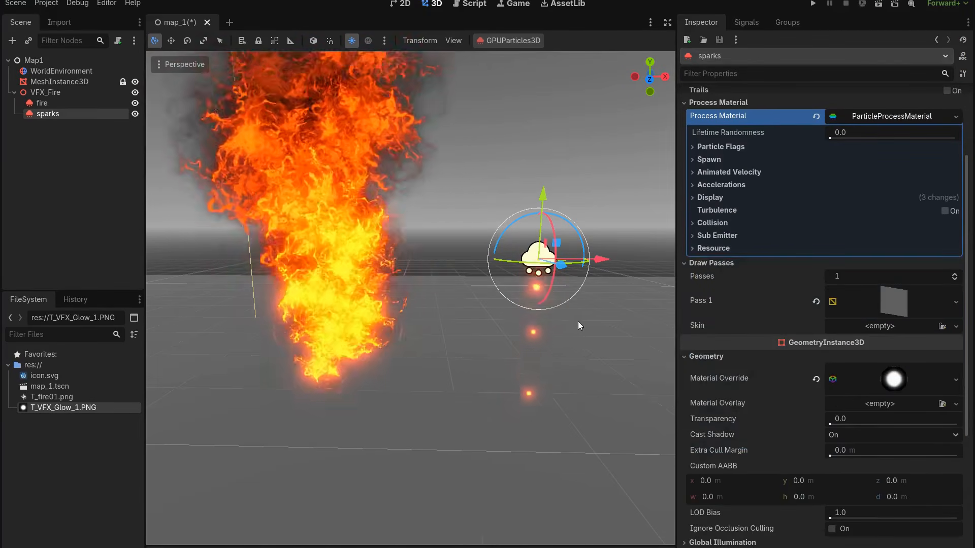
Set the sparks process material's gravity to 1.0 on the Y axis and lower the sparks emitter toward the floor.
middle_click_drag(578, 325, 566, 335, "shift")
left_click(731, 186)
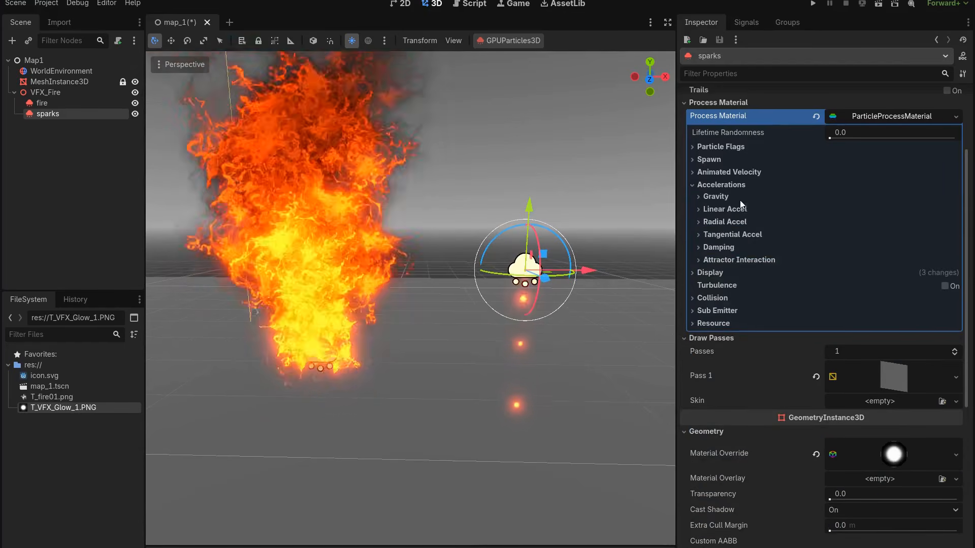
left_click(739, 198)
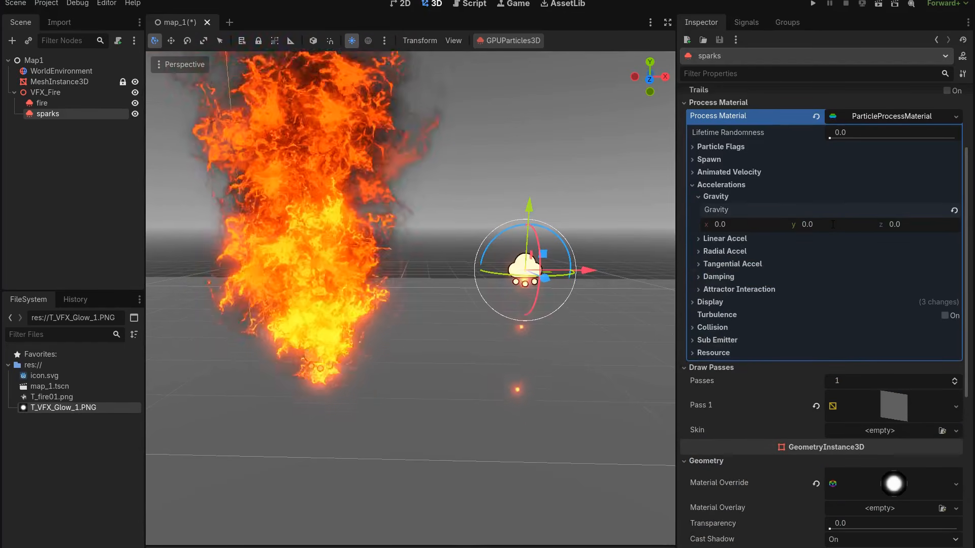
left_click(832, 227)
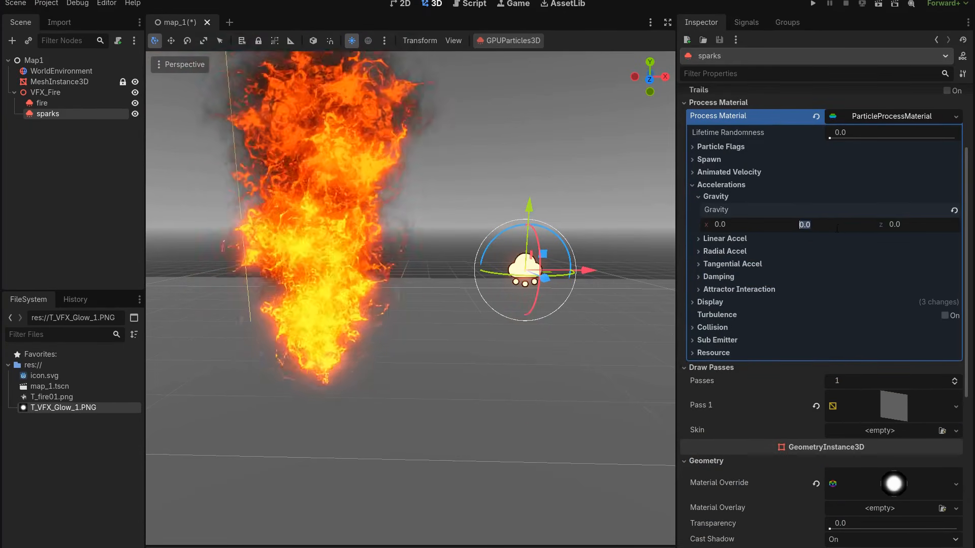
type("1")
key("Return")
left_click_drag(526, 205, 529, 287)
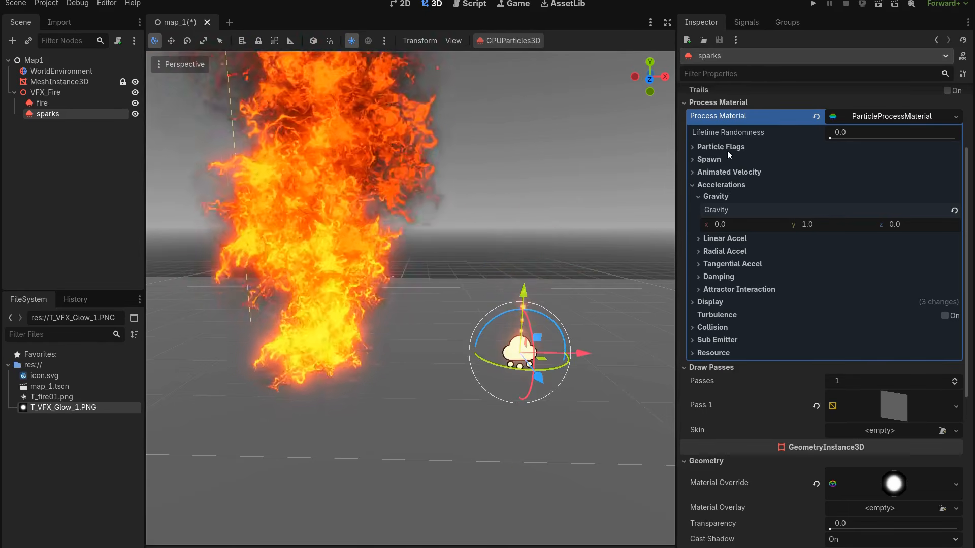
Change the emission shape in the sparks' spawn position settings from Point to Ring.
left_click(731, 147)
left_click(731, 148)
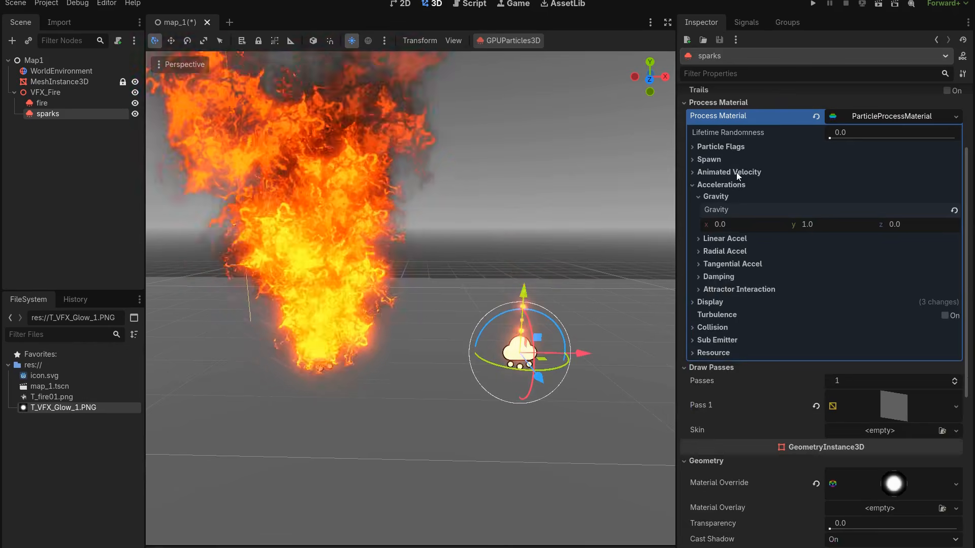
left_click(737, 160)
left_click(737, 172)
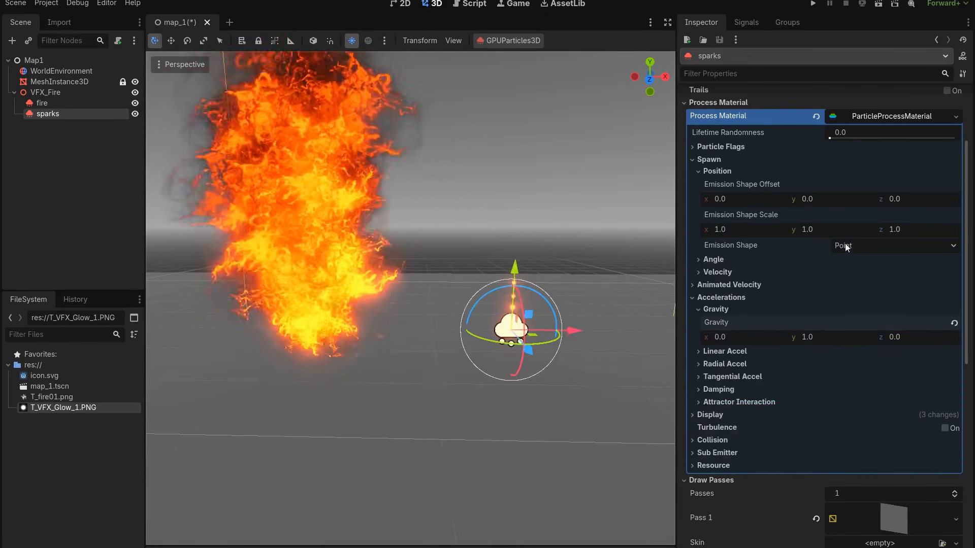
left_click(847, 246)
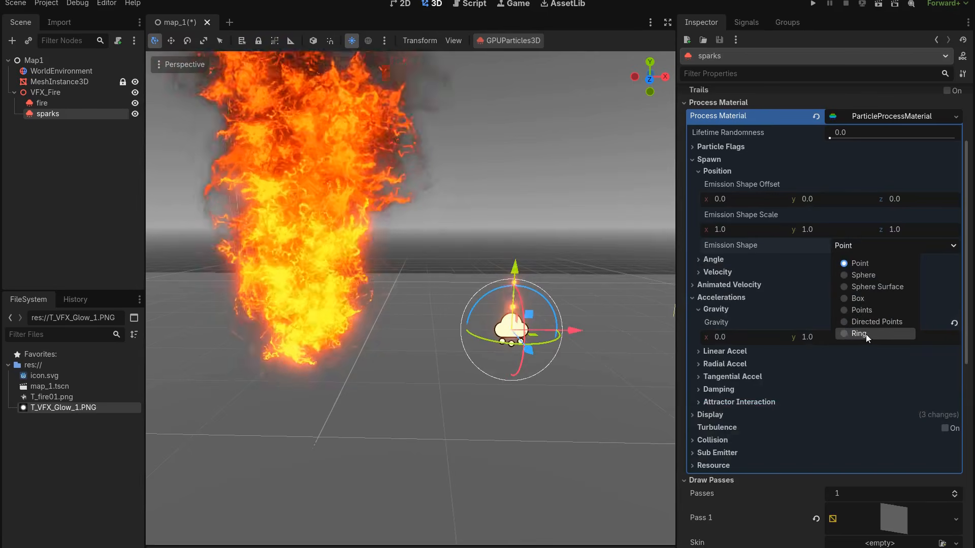
left_click(860, 333)
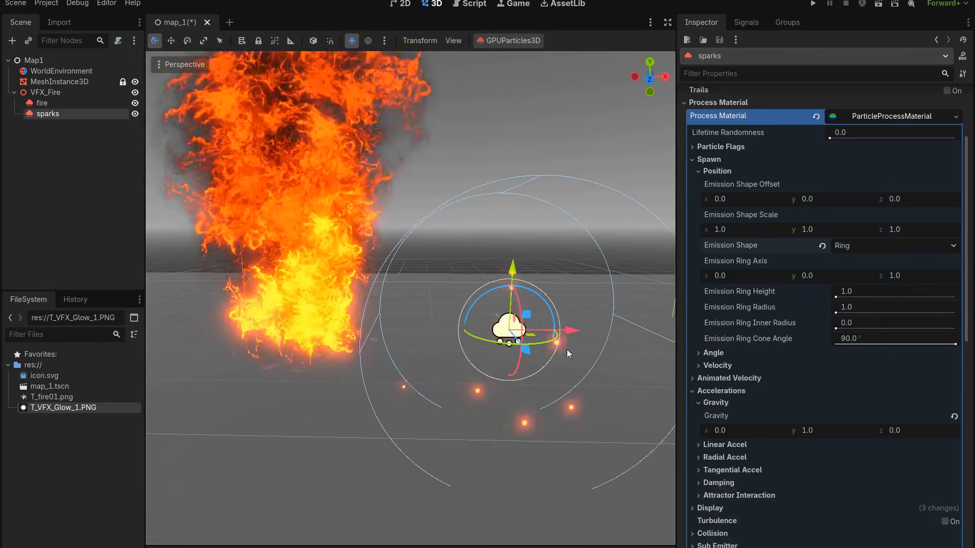
Set the sparks' emission ring axis to Y 1.0 and Z 0.0 so the ring lies flat around the vertical axis.
middle_click_drag(567, 349, 552, 342, "shift")
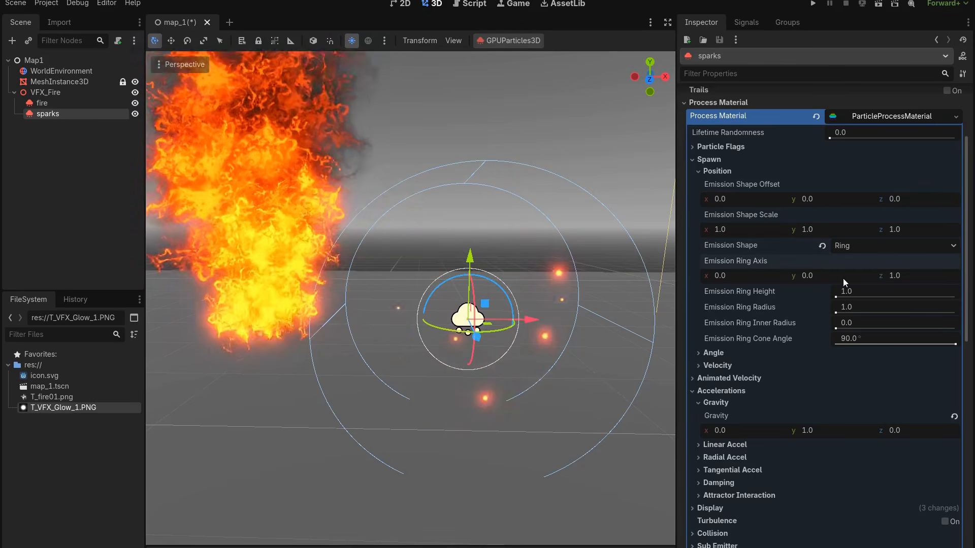
left_click(843, 277)
type("1")
key("Return")
left_click(913, 278)
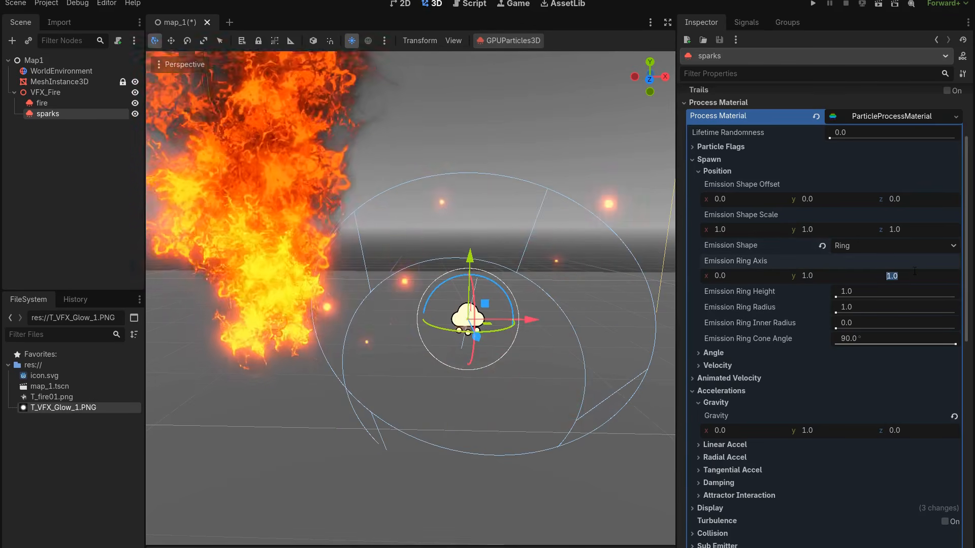
type("0")
key("Return")
Set the sparks' emission ring height to 0.8, radius to 0.6 and inner radius to 0.4.
left_click(863, 293)
type("0.8")
left_click(857, 311)
type("0.6")
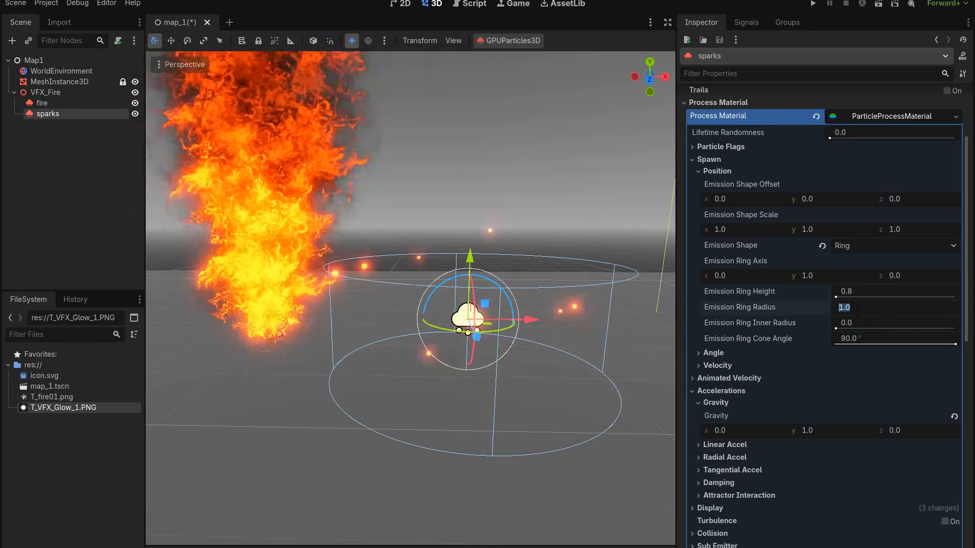
key("Return")
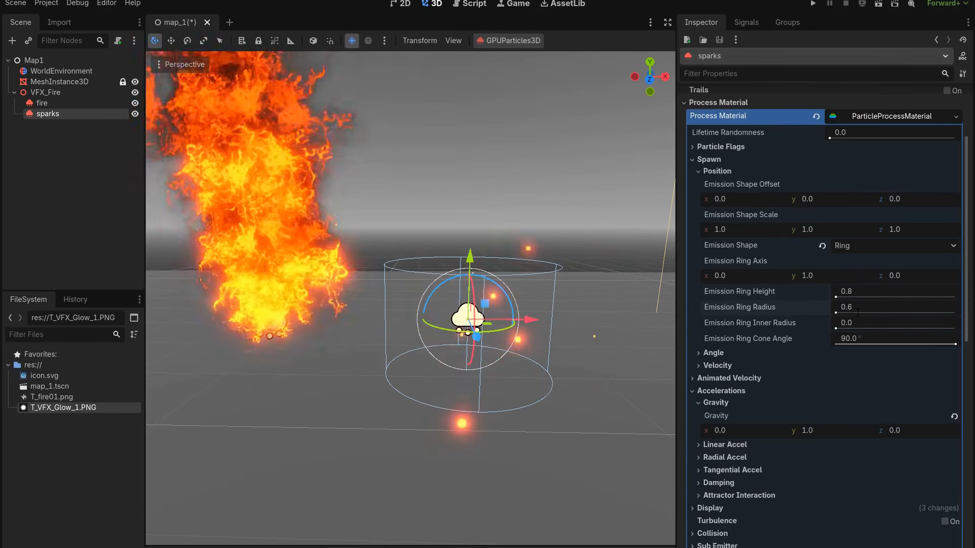
left_click(863, 322)
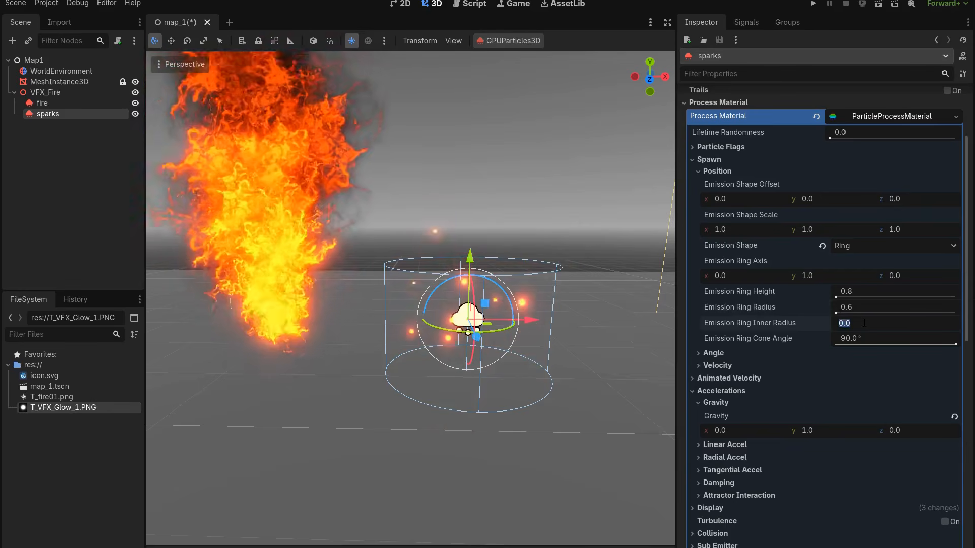
type("0.4")
key("Return")
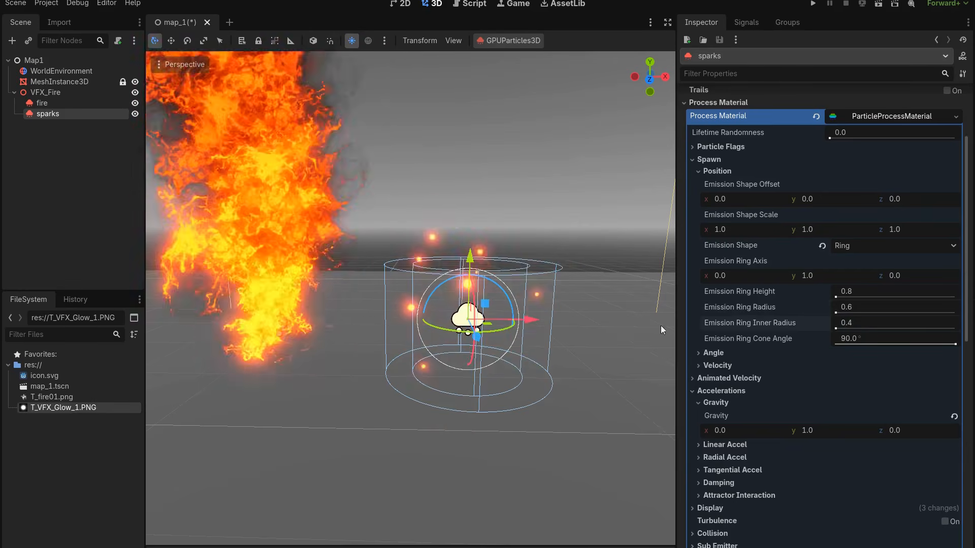
Move the sparks emitter sideways onto the fire and raise it slightly so its ring surrounds the flame's base.
scroll(565, 332, "down", 5)
middle_click_drag(538, 326, 563, 334, "shift")
scroll(562, 333, "up", 5)
left_click_drag(573, 333, 375, 329)
middle_click_drag(441, 336, 470, 336, "shift")
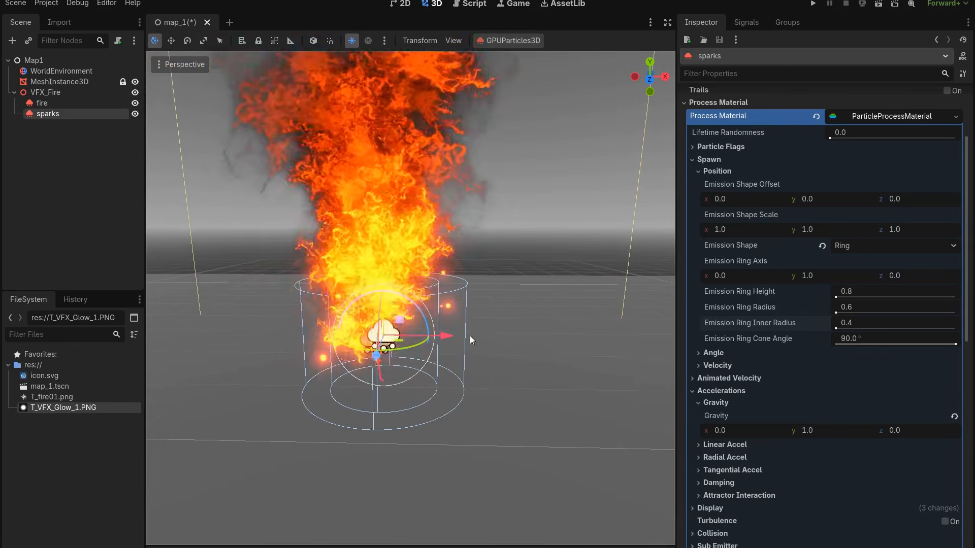
left_click_drag(378, 277, 375, 254)
scroll(644, 340, "down", 2)
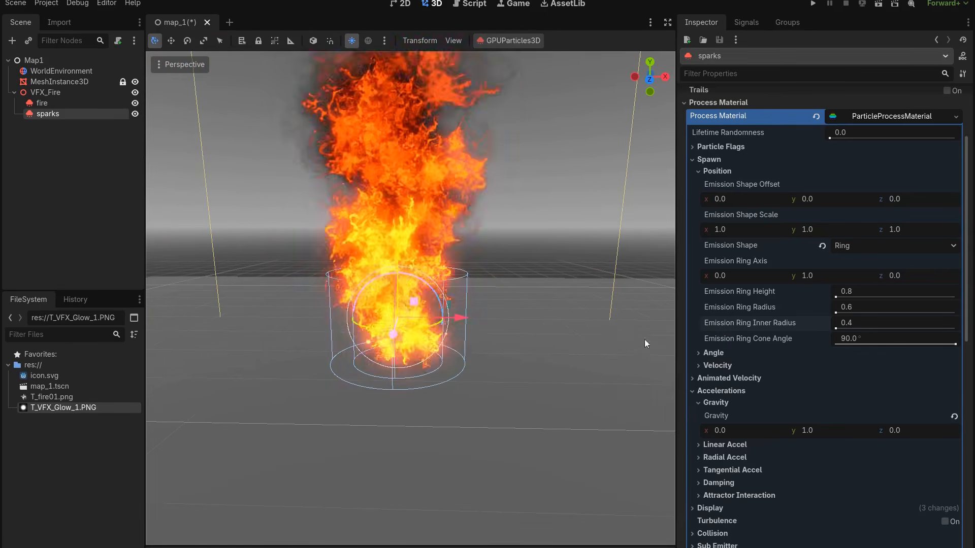
Point the sparks' spawn velocity direction upward with X 0.0, Y 1.0 and Z 0.0.
left_click(717, 365)
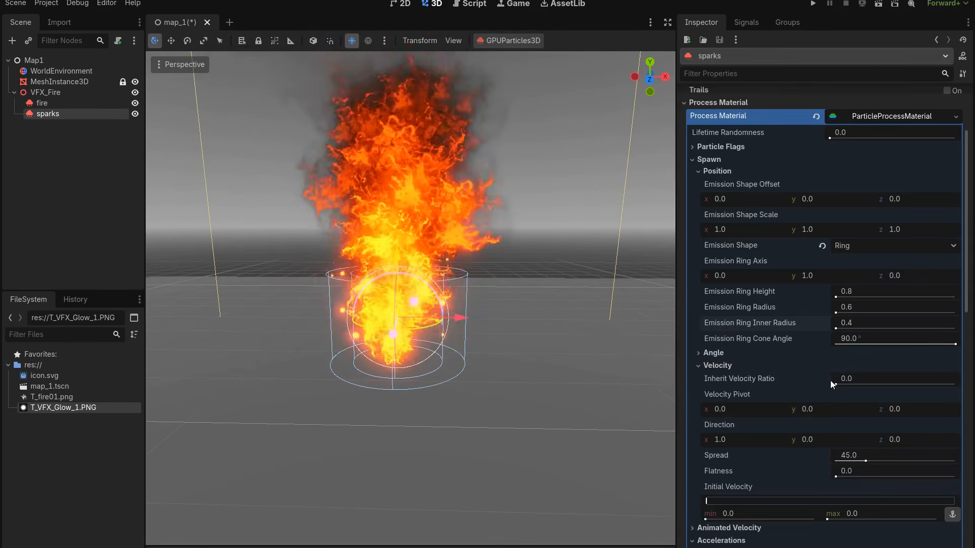
scroll(830, 380, "down", 3)
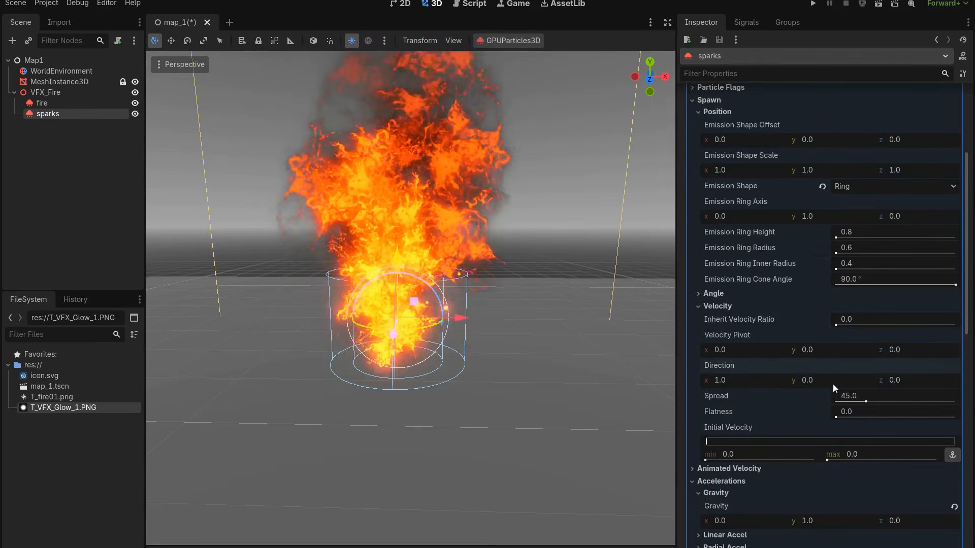
left_click(803, 380)
type("1")
key("Return")
left_click(763, 382)
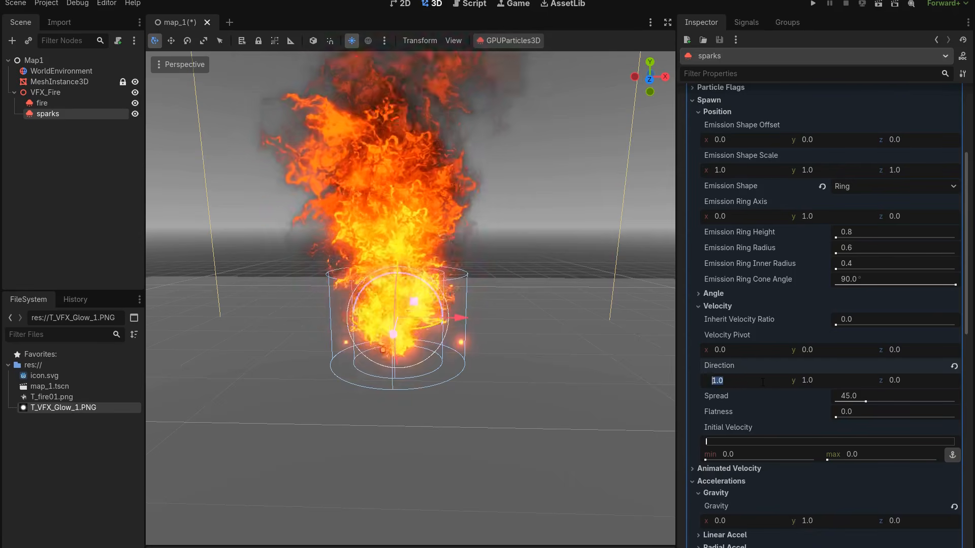
type("0")
key("Return")
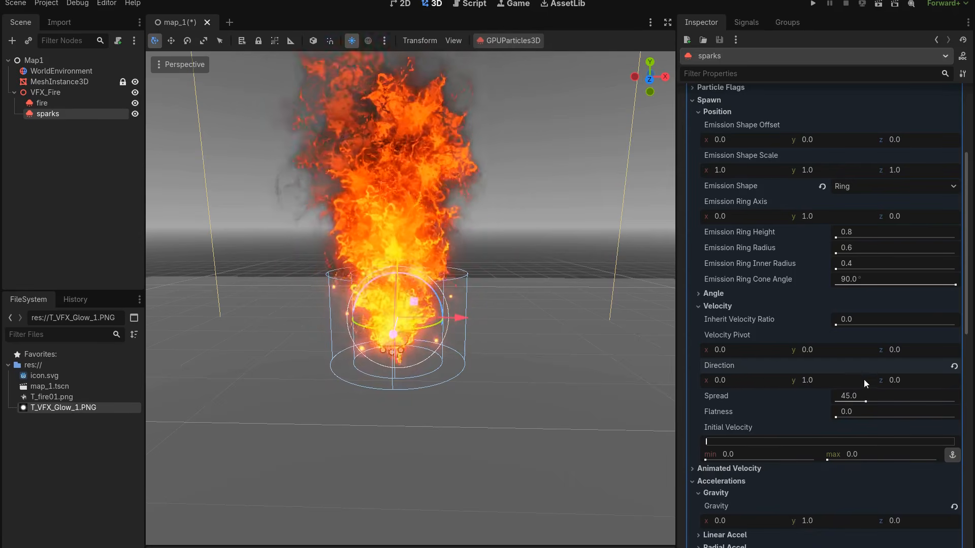
Set the sparks' initial velocity to a minimum of 0.5 and a maximum of 2.0, and narrow the spread to about 25.9.
left_click(769, 453)
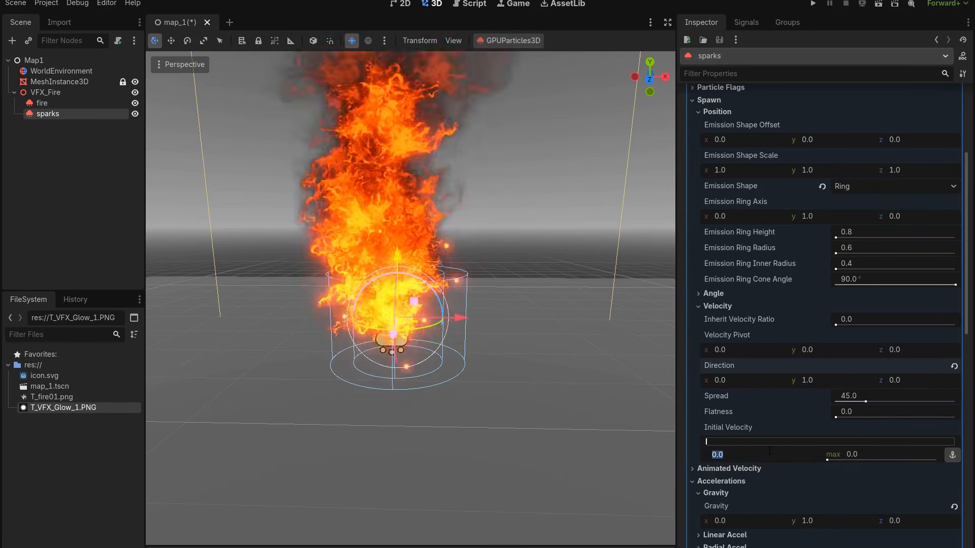
type("0.5")
key("Tab")
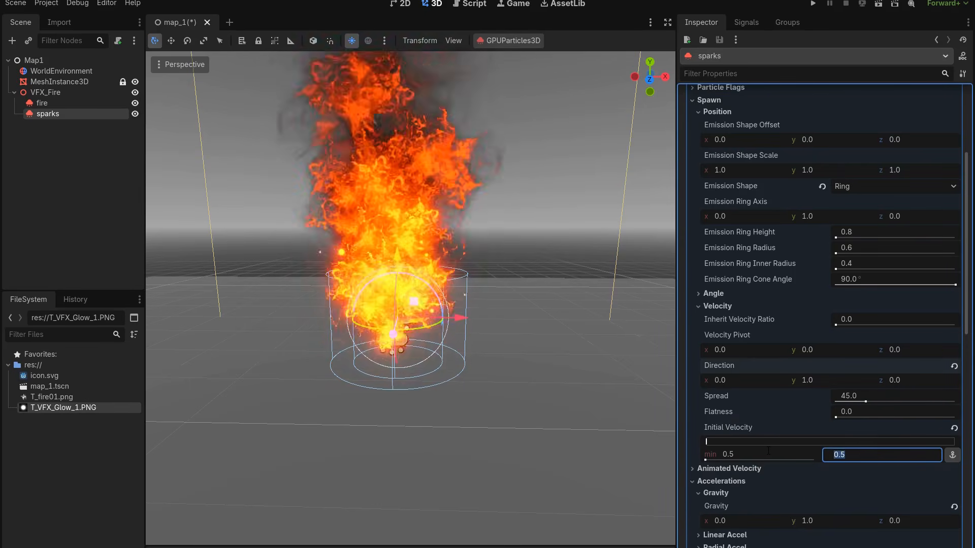
type("2")
key("Return")
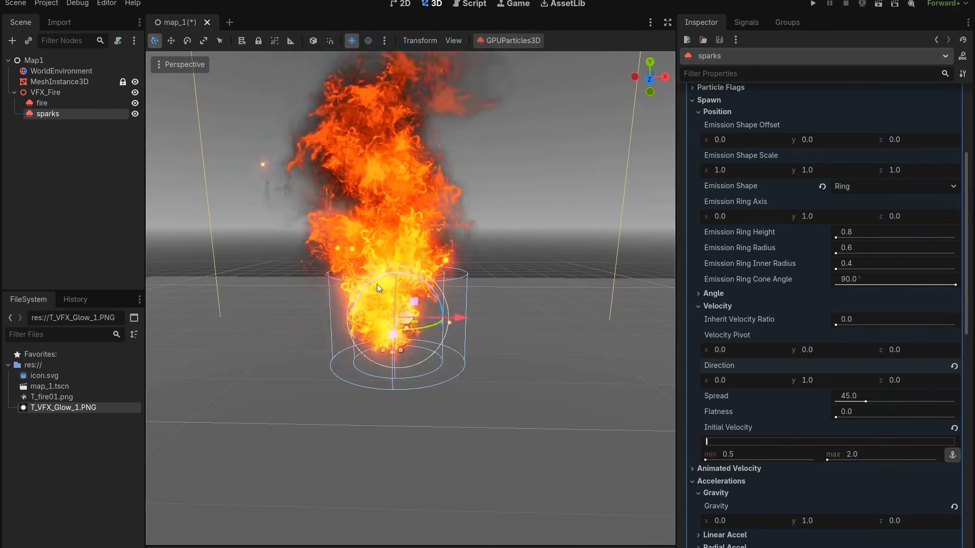
left_click_drag(865, 401, 853, 403)
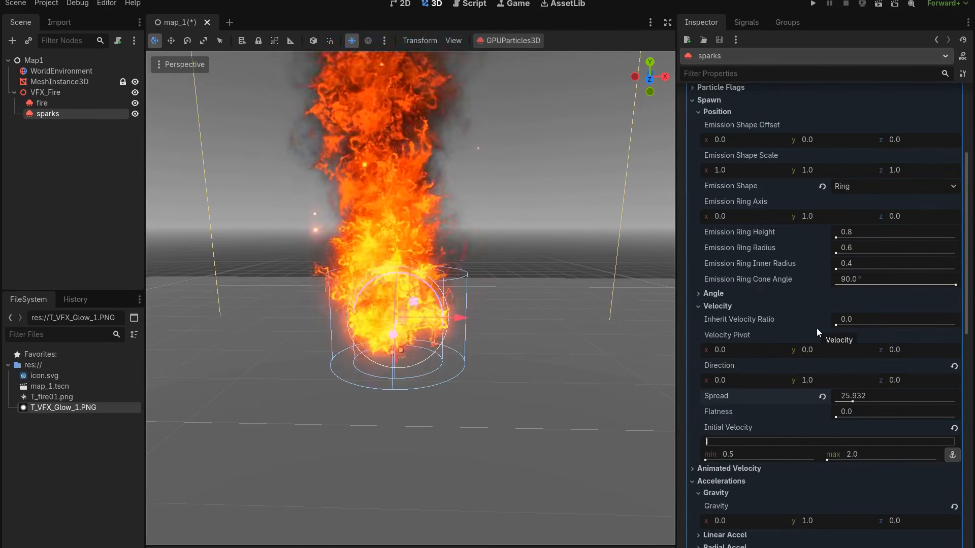
Set the sparks' lifetime randomness to 0.1 and particle amount to 35, and expand the Time settings.
scroll(820, 329, "up", 3)
scroll(824, 330, "up", 2)
mouse_move(841, 258)
left_mouse_down()
mouse_move(829, 259)
mouse_move(842, 258)
left_mouse_up()
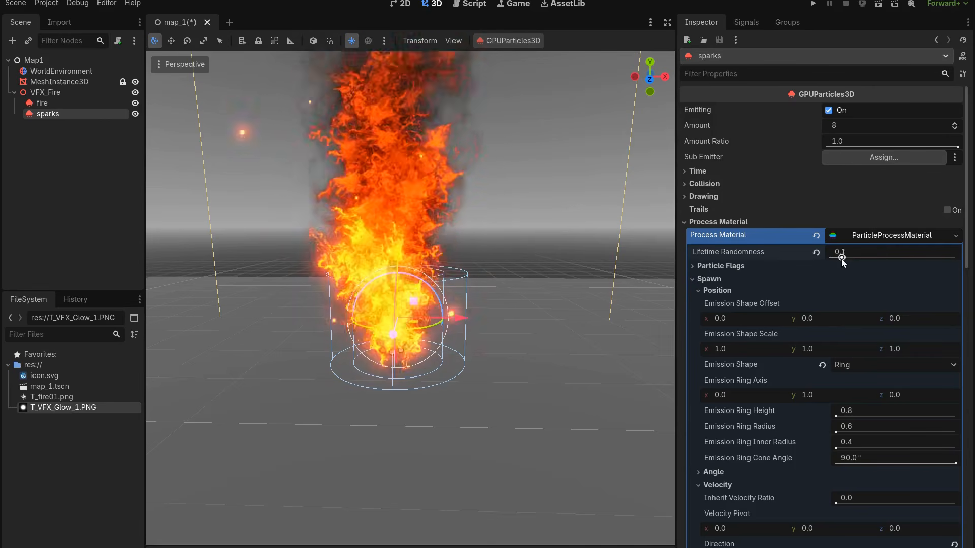
left_click(858, 127)
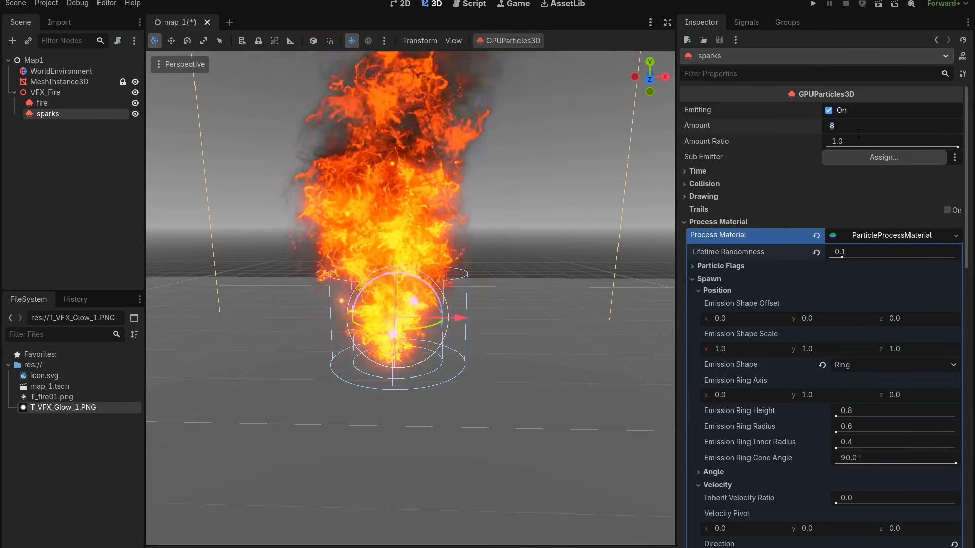
type("35")
key("Return")
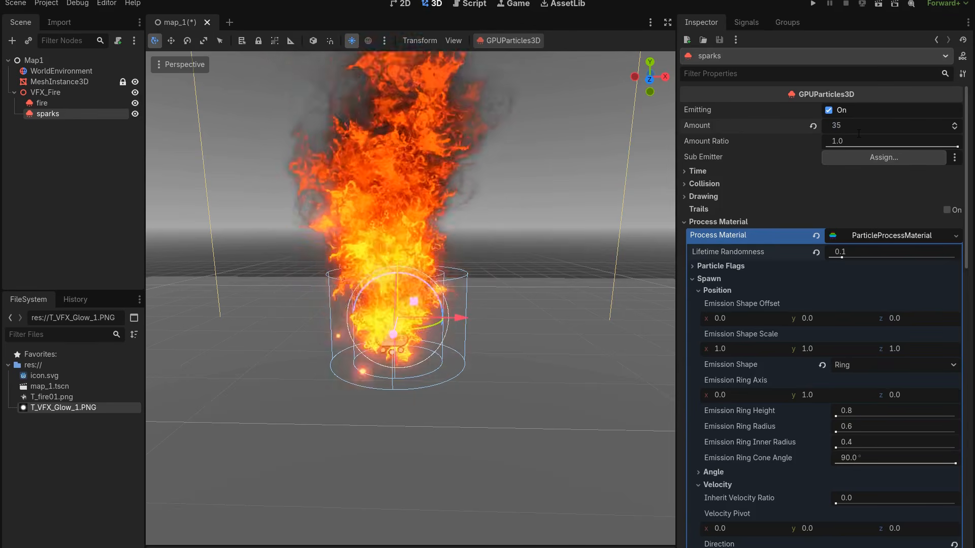
left_click(866, 171)
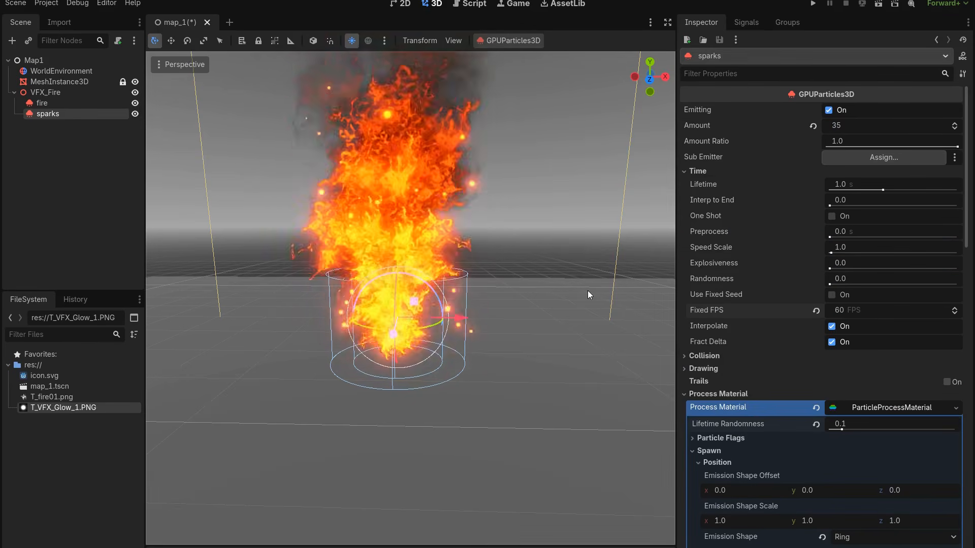
scroll(589, 292, "down", 3)
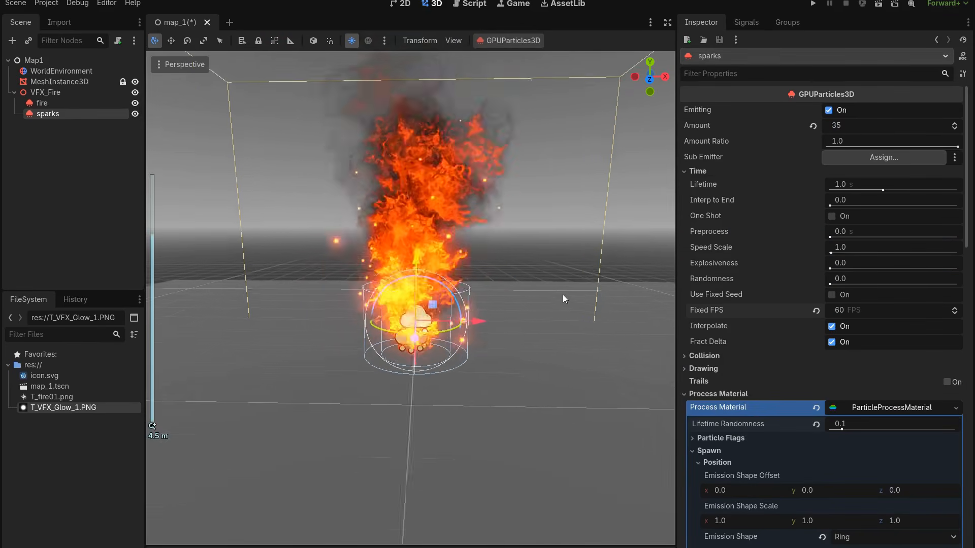
Shift the whole VFX_Fire node slightly in the viewport, then clear the selection.
left_click(68, 93)
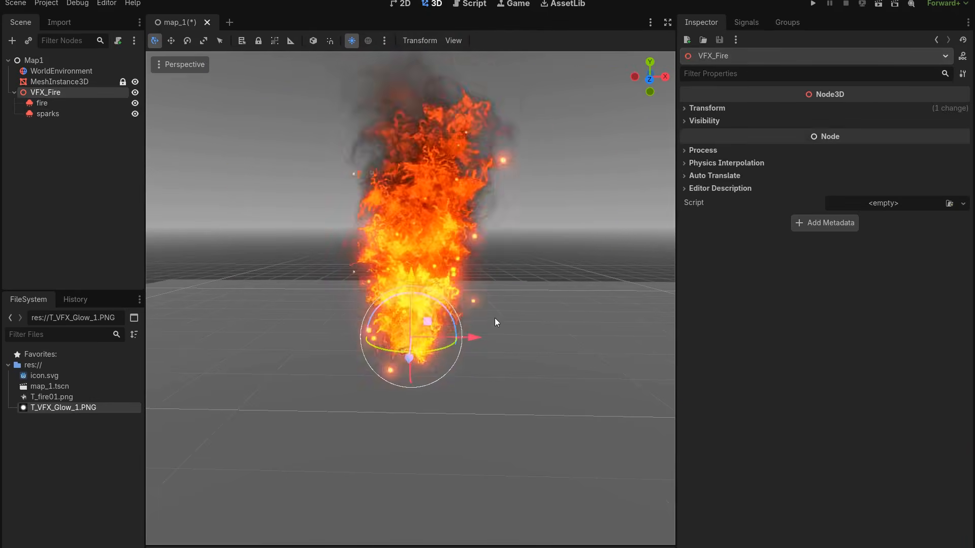
left_click_drag(429, 309, 409, 327)
left_click(595, 375)
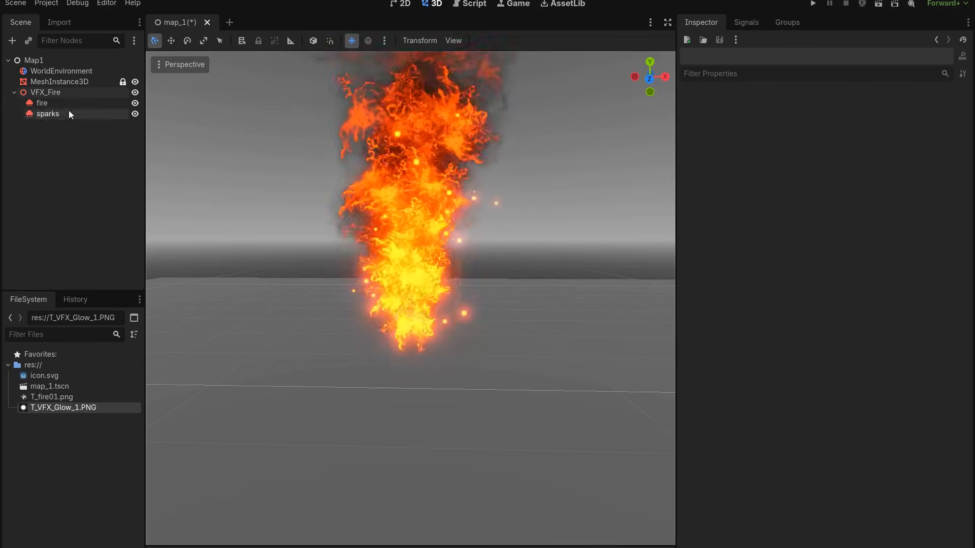
Add an OmniLight3D as a child of the VFX_Fire node.
left_click(65, 94)
key("ctrl+a")
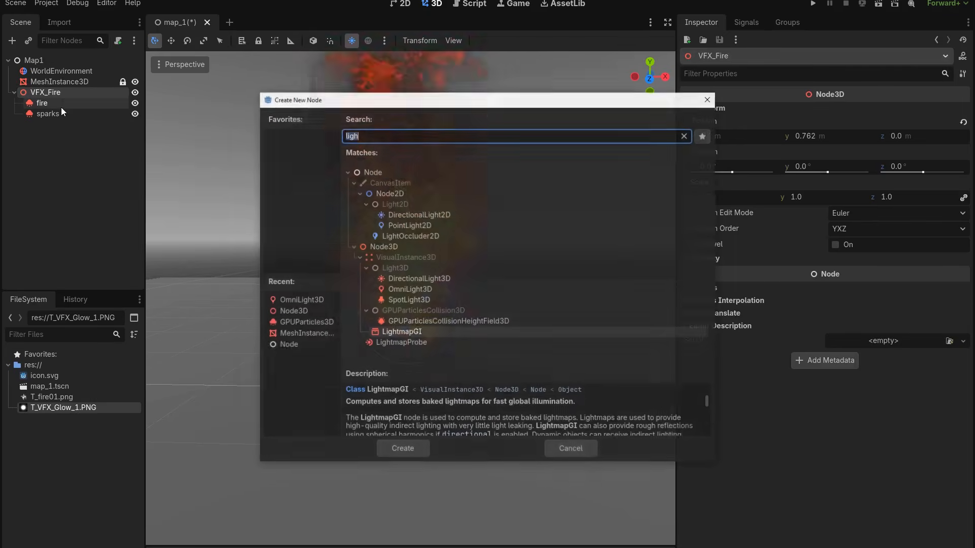
type("ligh")
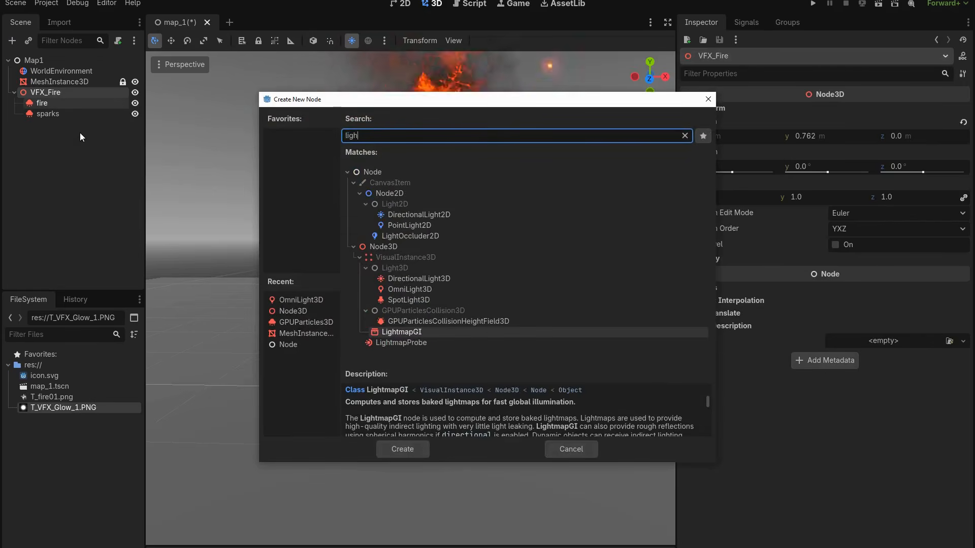
left_click(412, 291)
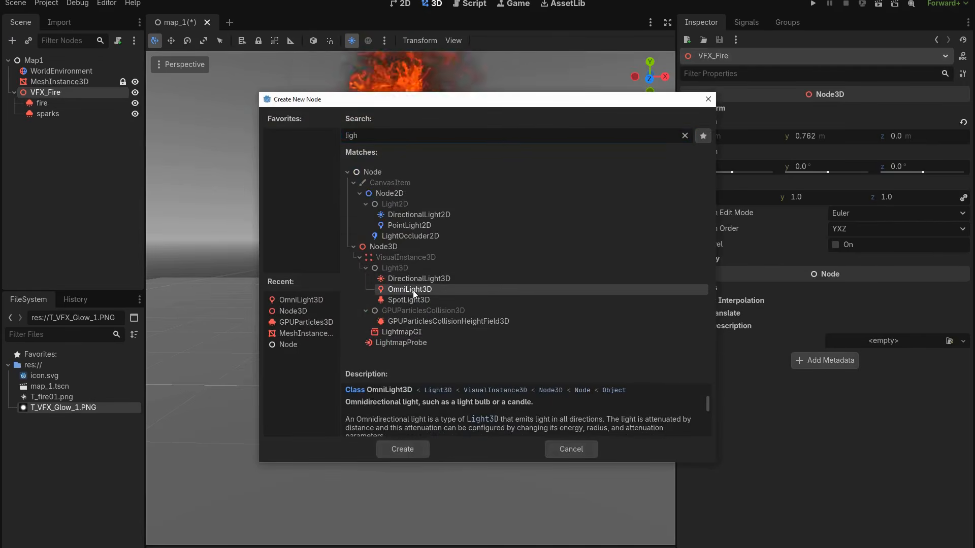
double_click(413, 291)
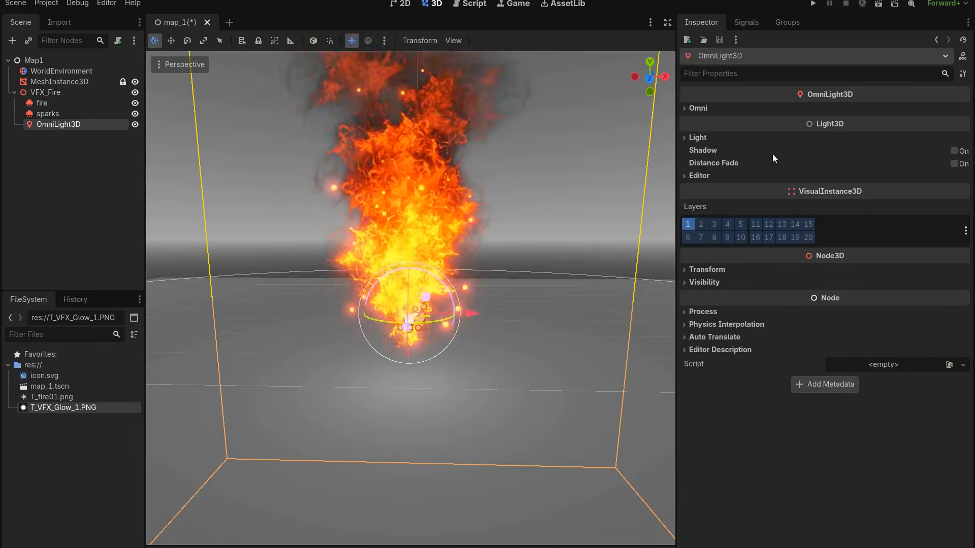
Set the OmniLight3D's colour to an orange of about db6a00 and raise its energy to about 3.1.
left_click(736, 138)
left_click(856, 152)
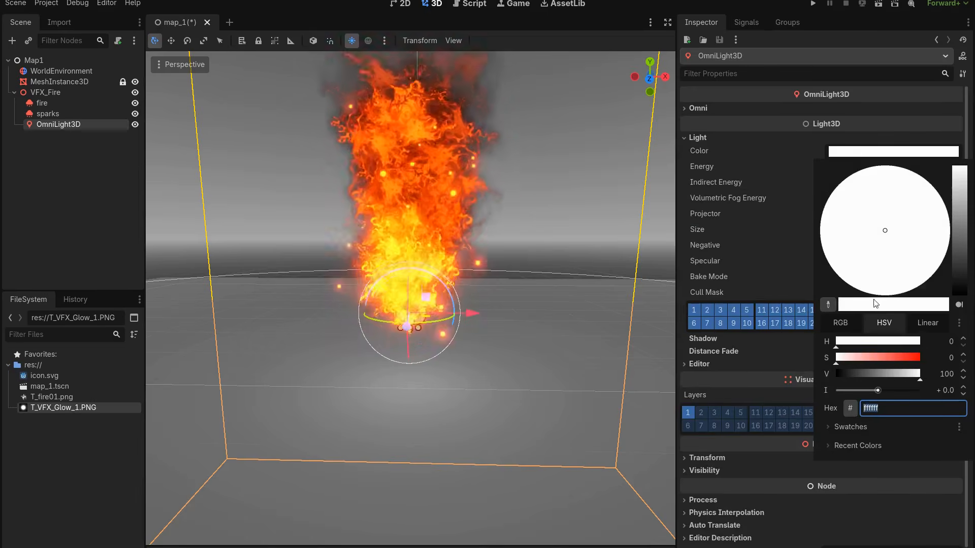
left_click_drag(877, 358, 904, 358)
left_click_drag(898, 249, 938, 296)
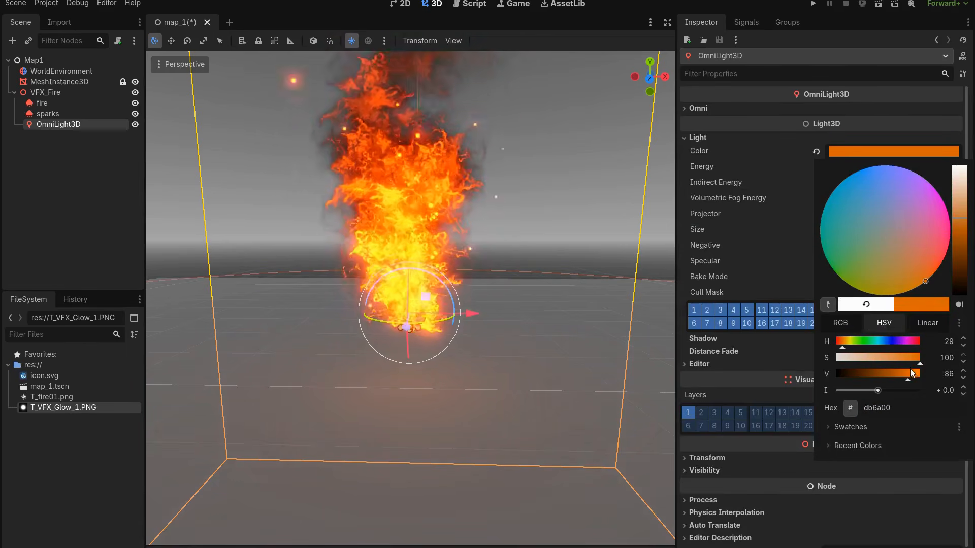
left_click(732, 358)
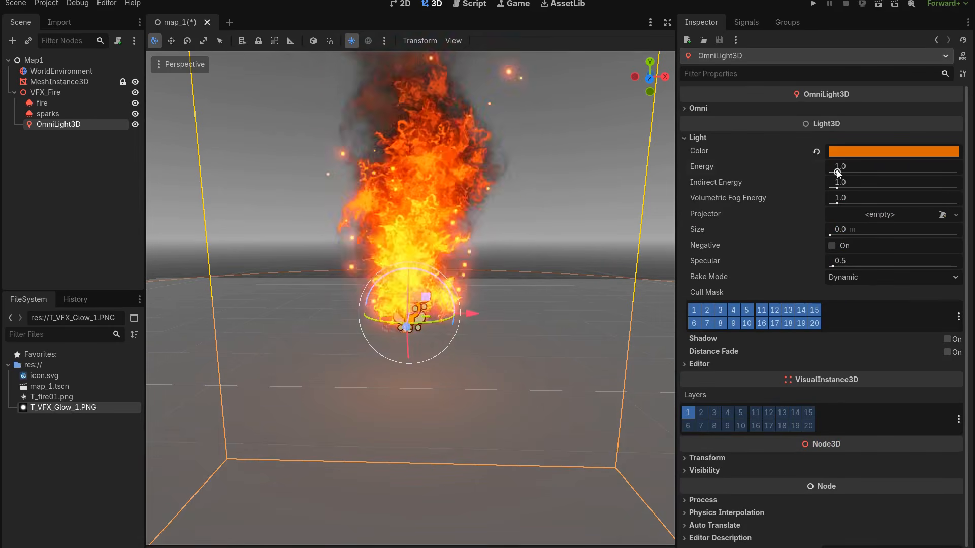
mouse_move(838, 172)
left_mouse_down()
mouse_move(873, 172)
mouse_move(822, 167)
mouse_move(903, 166)
mouse_move(840, 173)
mouse_move(877, 169)
mouse_move(854, 175)
left_mouse_up()
Add an AnimationPlayer as a child of the VFX_Fire node.
left_click(65, 93)
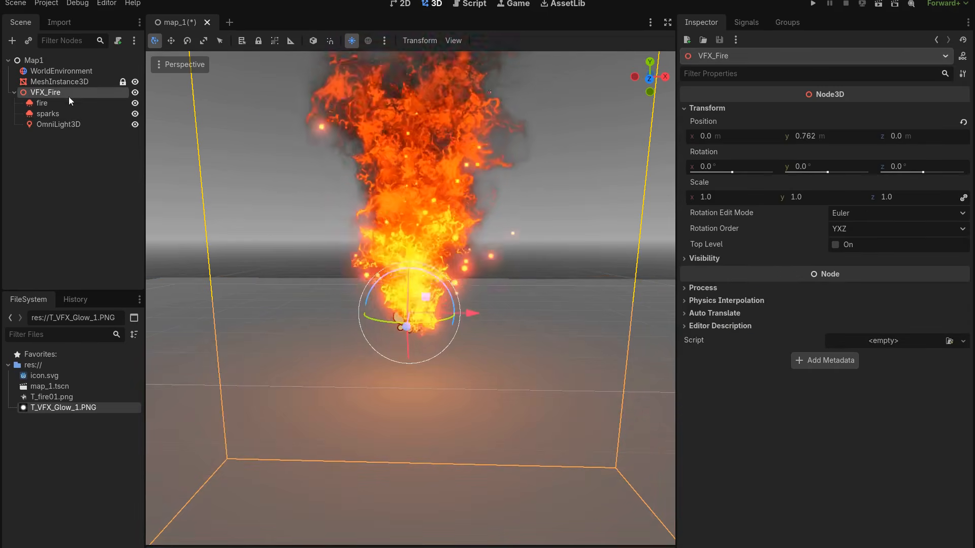
key("ctrl+a")
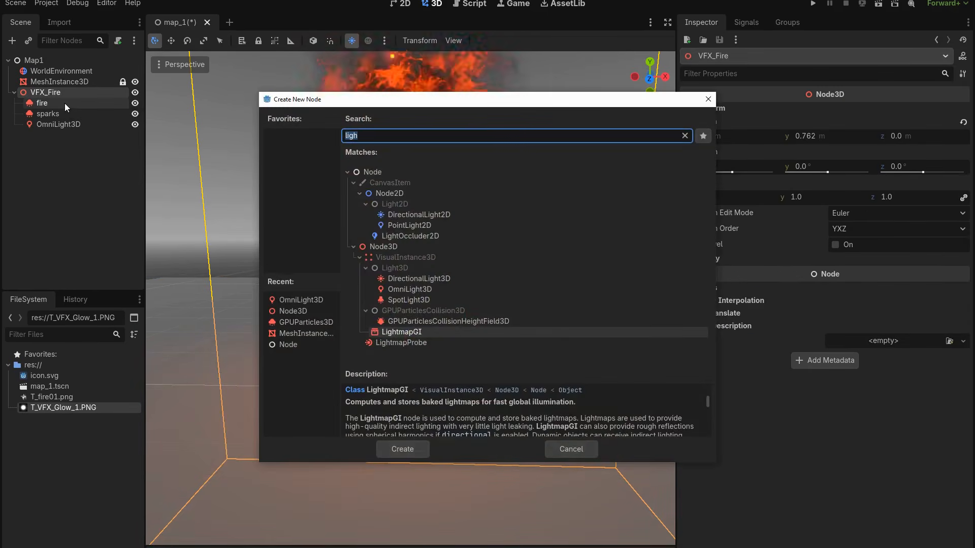
type("anima")
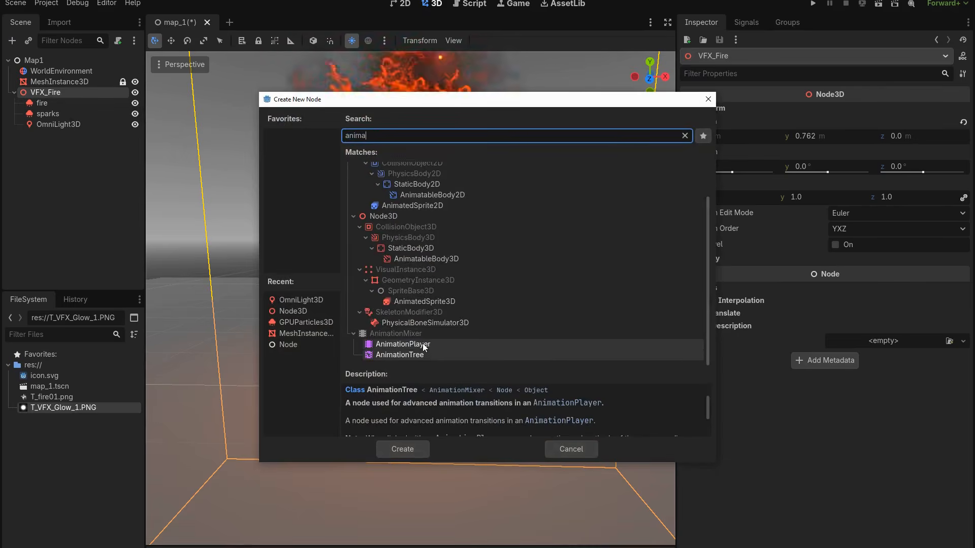
double_click(424, 344)
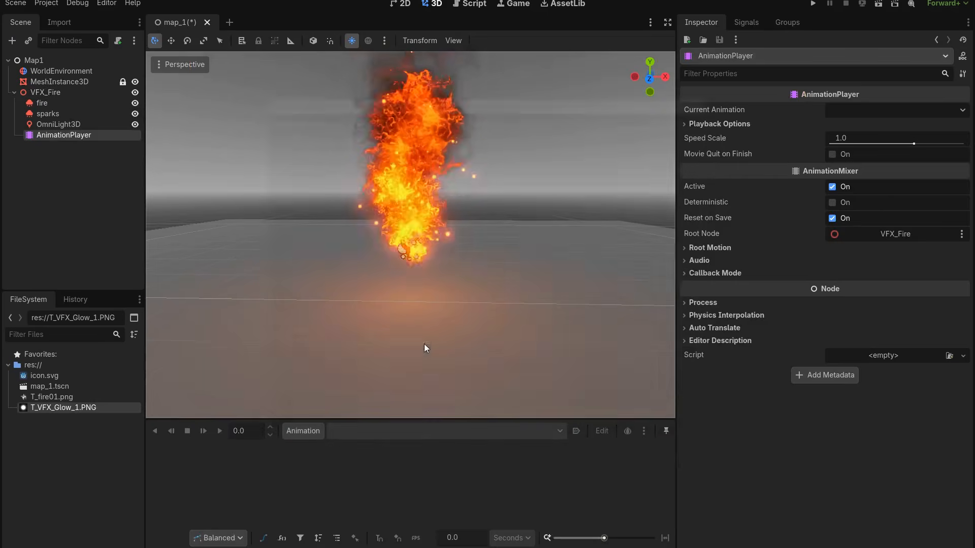
Create a new animation named Init in the AnimationPlayer.
left_click(311, 433)
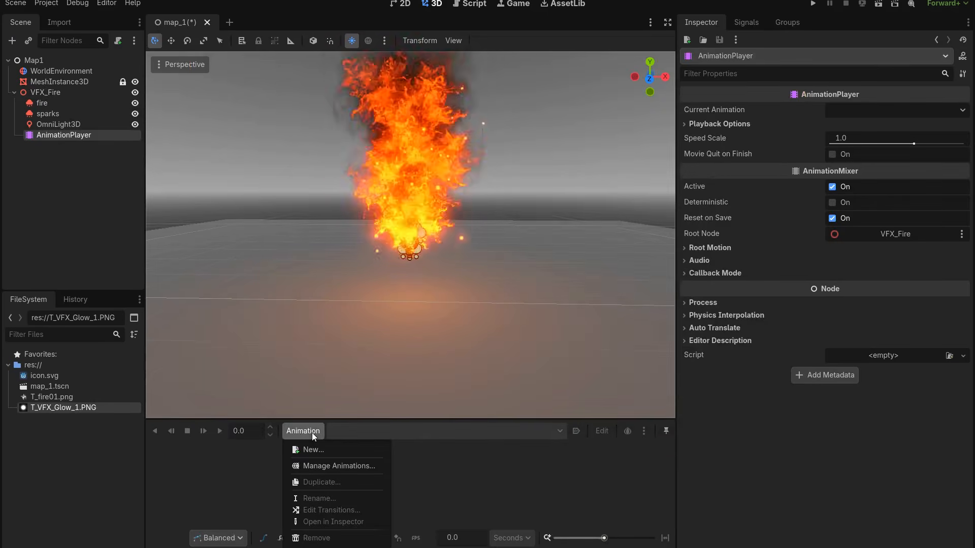
left_click(333, 453)
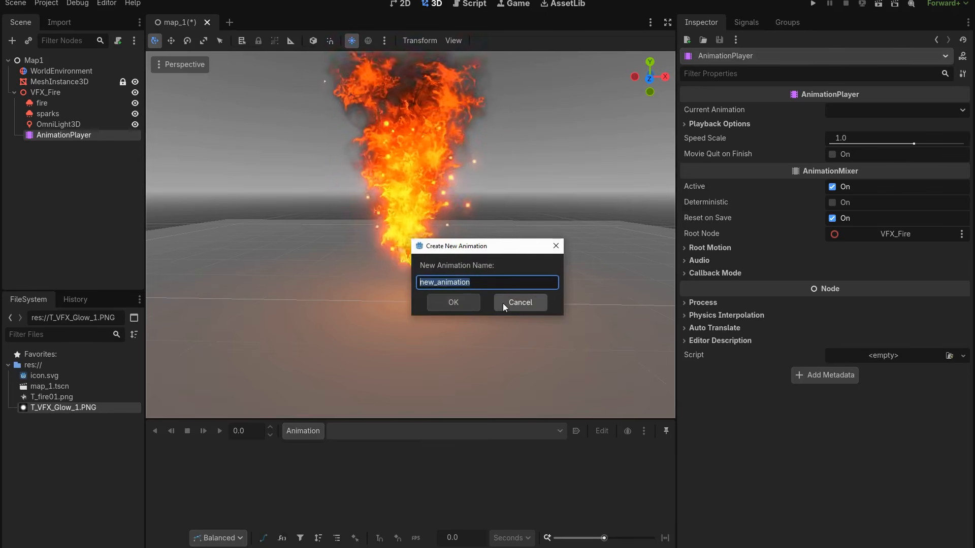
type("Init")
left_click(454, 302)
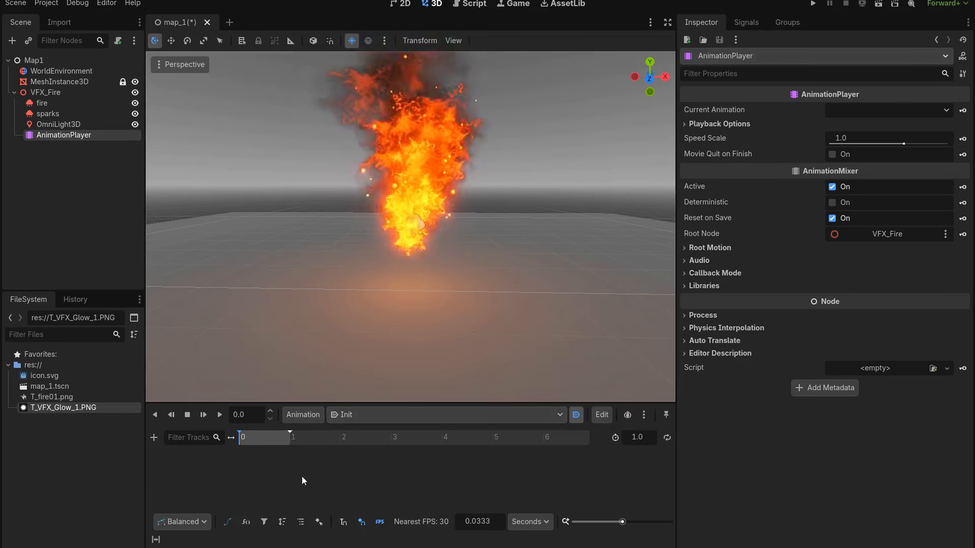
Set the OmniLight3D's energy to about 2.88 and key it at 0 seconds on a new light_energy track.
left_click(83, 126)
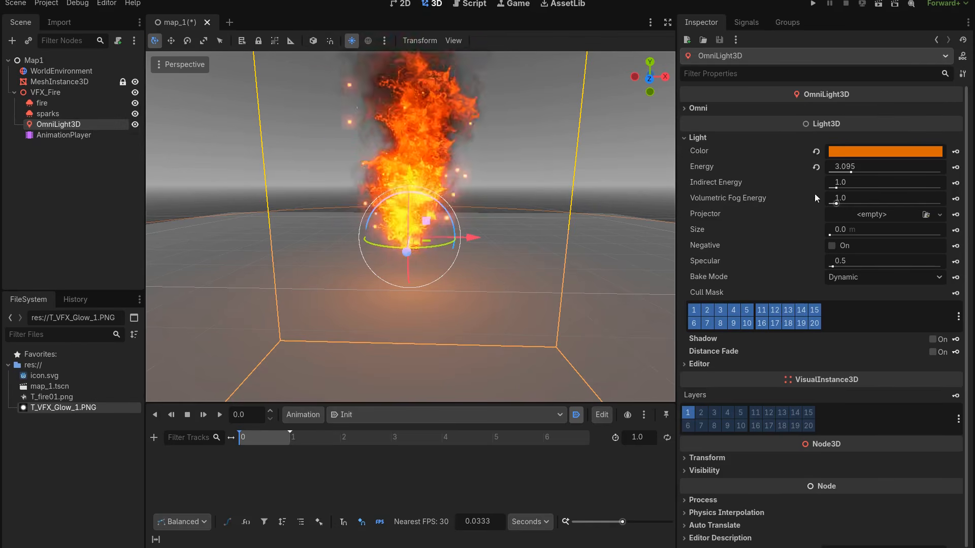
mouse_move(852, 172)
left_mouse_down()
mouse_move(862, 172)
mouse_move(851, 172)
left_mouse_up()
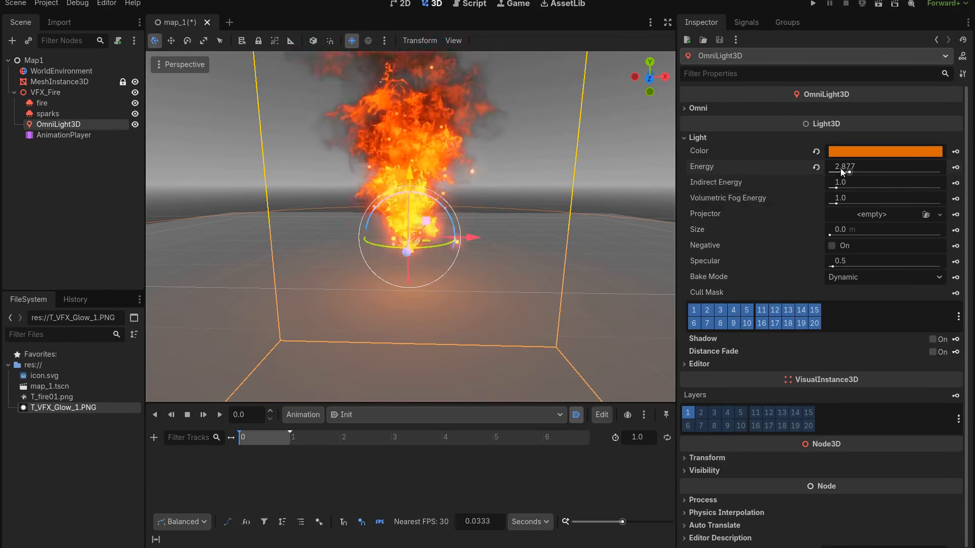
left_click(955, 167)
left_click(435, 311)
Key the light's energy at about 8.33 at 0.19 seconds and return to the start of the animation.
left_click(248, 453)
left_click_drag(848, 172, 884, 171)
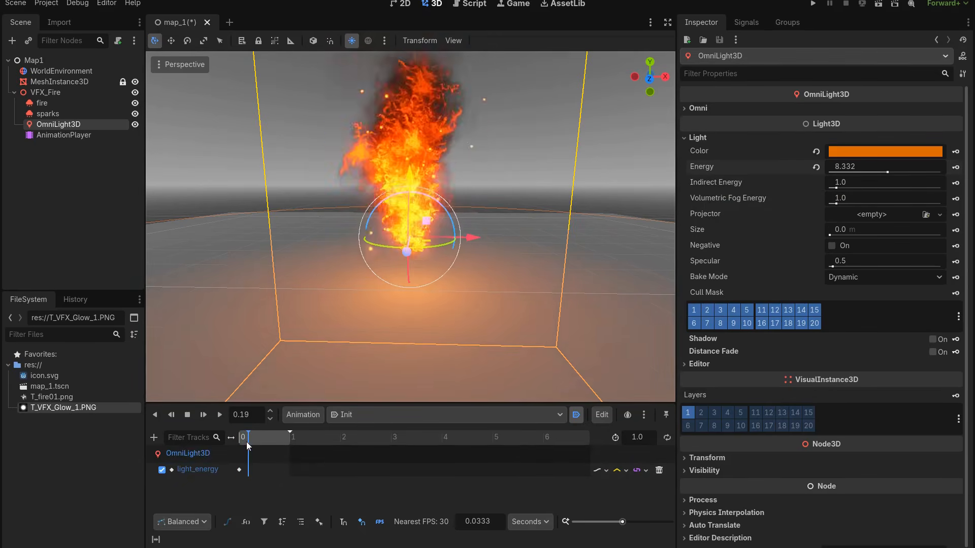
left_click(955, 168)
key("s")
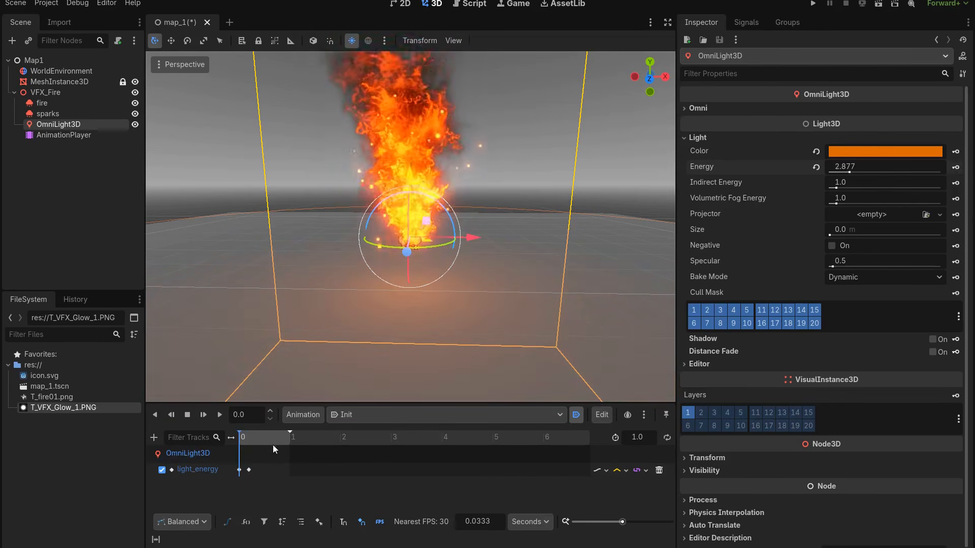
Key the light's energy at about 1.06 at roughly 0.4 seconds and scrub back to check the flicker.
scroll(265, 443, "up", 5, "ctrl")
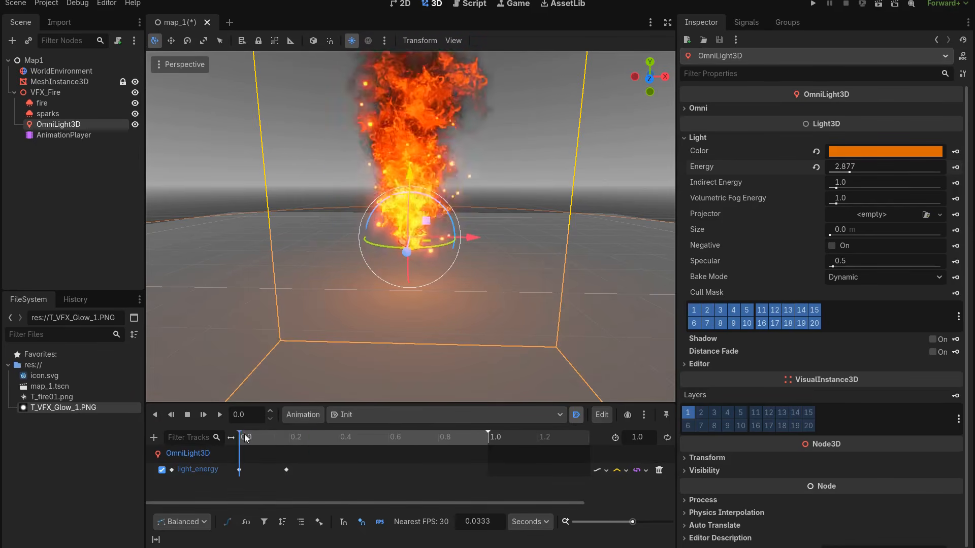
left_click_drag(243, 436, 310, 440)
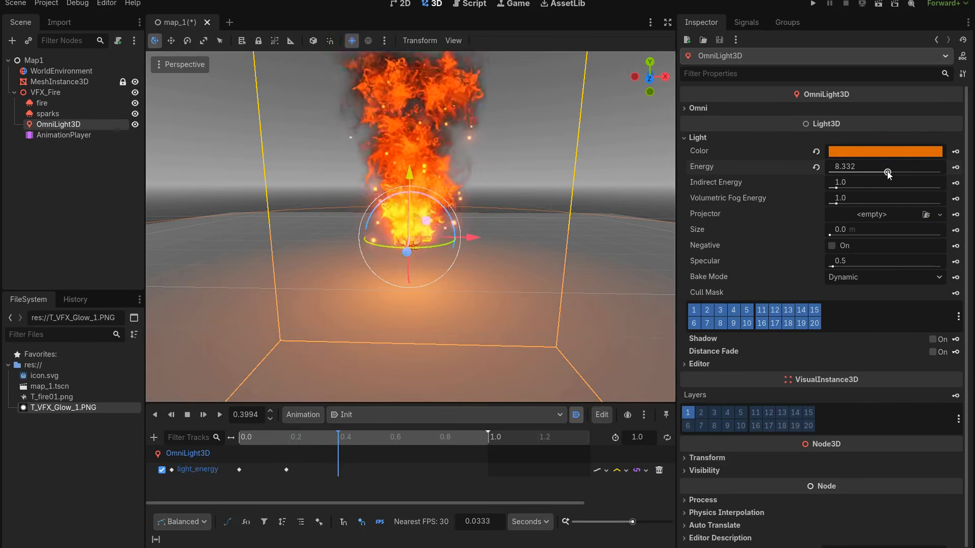
left_click_drag(887, 173, 837, 173)
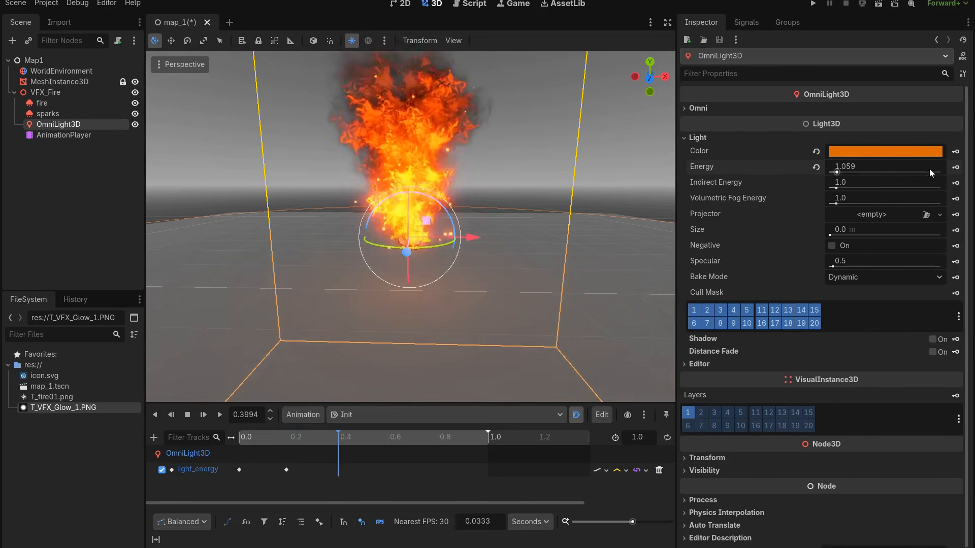
left_click(955, 167)
left_click(258, 437)
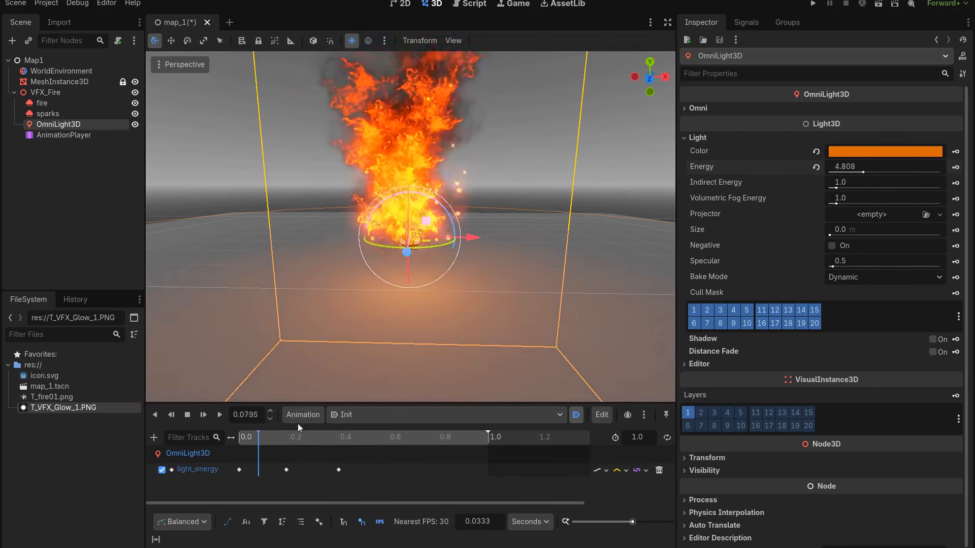
Duplicate the 0.19-second light_energy key, place the copy at about 0.53 seconds, and preview the light animation.
left_click_drag(297, 436, 395, 436)
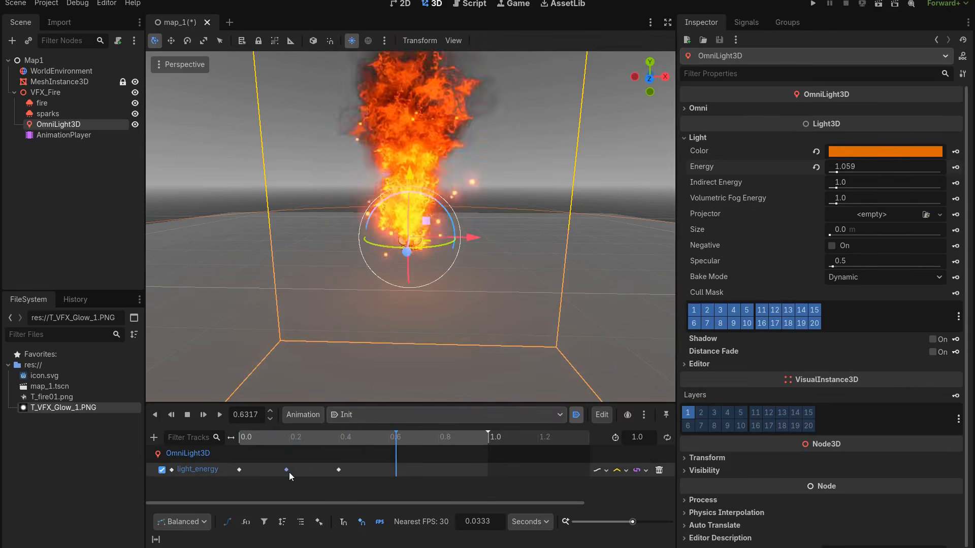
left_click(288, 472)
key("ctrl+d")
left_click_drag(395, 471, 371, 469)
left_click(404, 435)
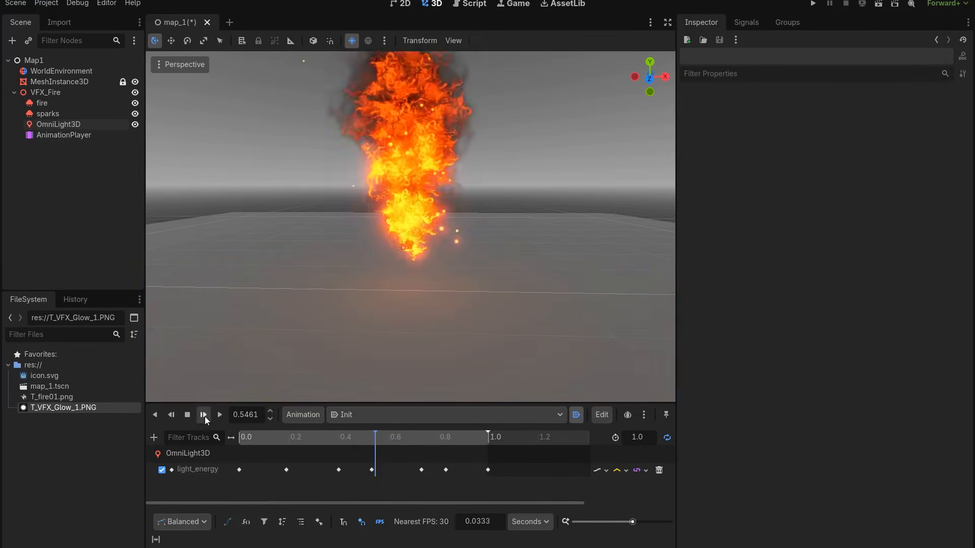
left_click(205, 416)
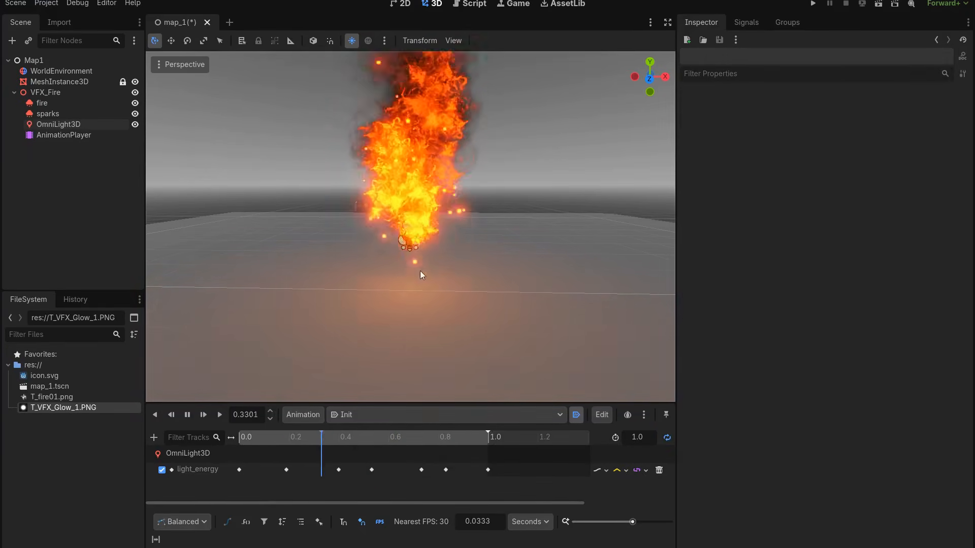
left_click(188, 414)
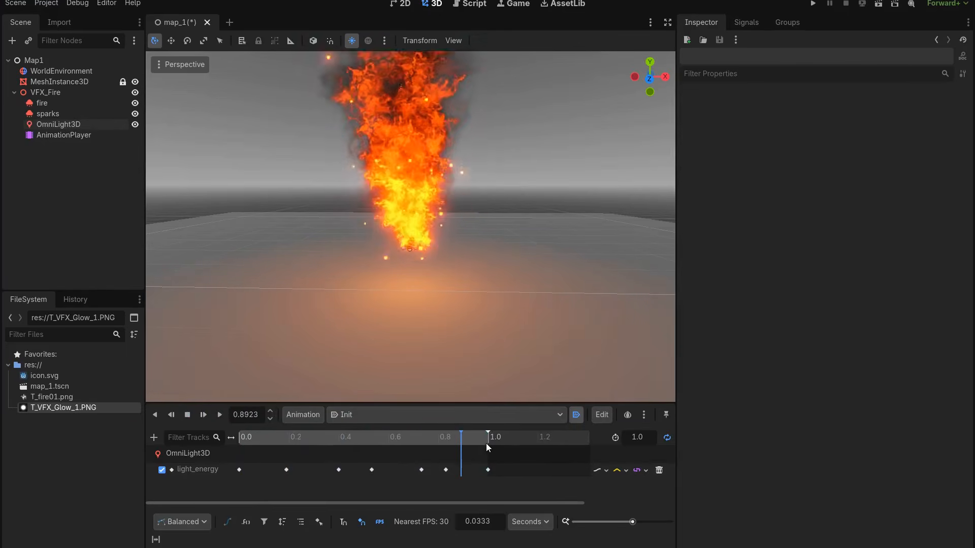
Extend the Init animation to 2 seconds and move its last two light_energy keys to about 1.53 and 1.93 seconds.
left_click(637, 438)
type("2")
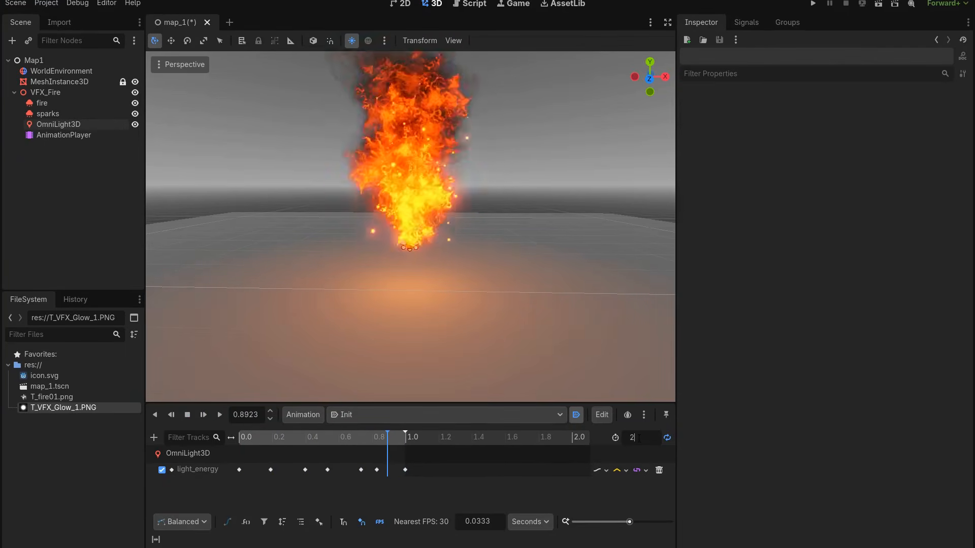
key("Return")
left_click_drag(405, 469, 565, 463)
left_click_drag(378, 471, 498, 470)
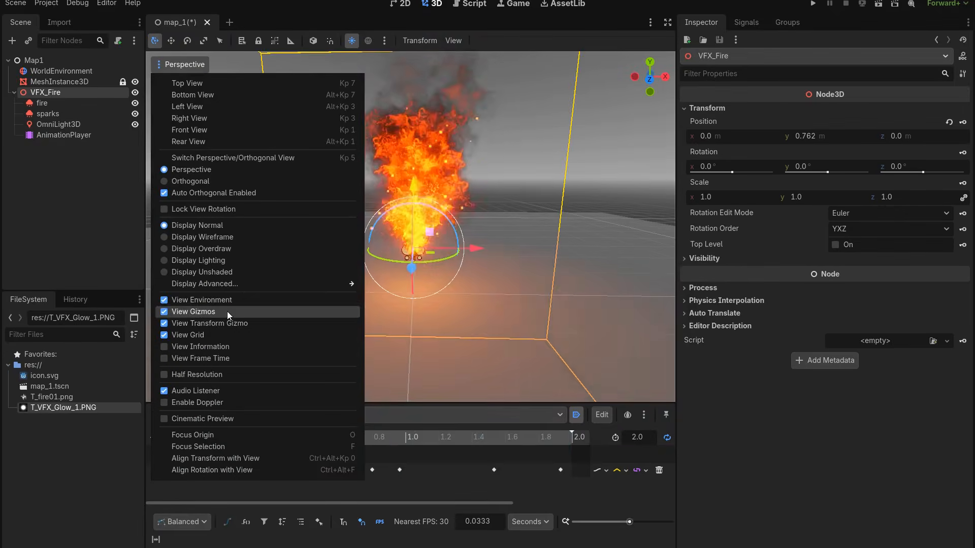
Hide the gizmos in the 3D viewport and switch the editor to distraction-free mode.
left_click(440, 254)
left_click_drag(431, 233, 417, 198)
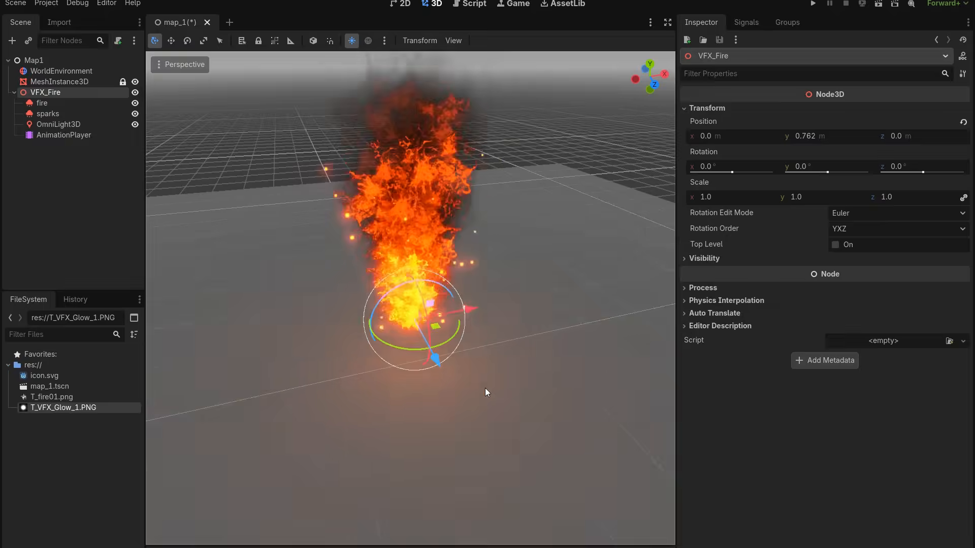
key("ctrl+shift+F11")
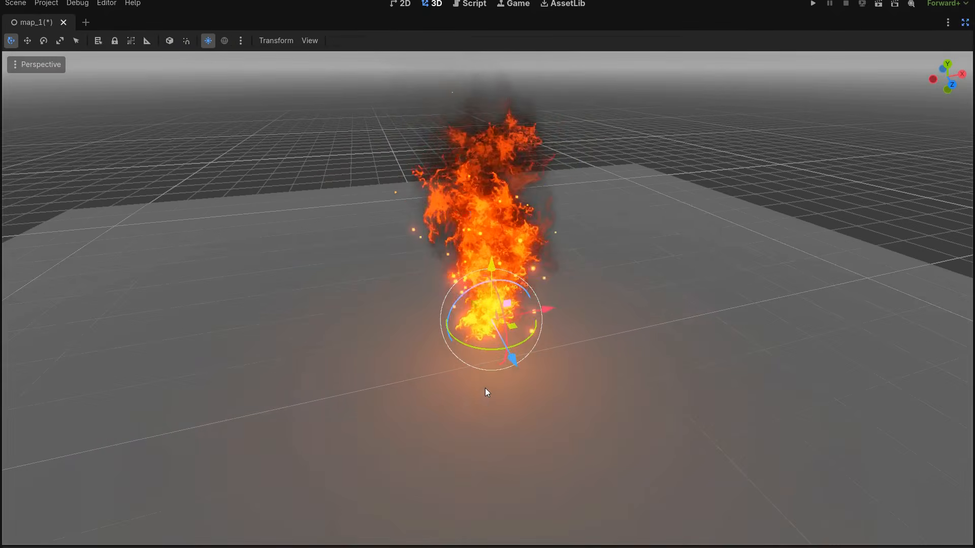
Try moving the whole VFX_Fire node sideways across the floor, and undo the move.
middle_click_drag(485, 388, 528, 348)
left_click_drag(553, 319, 724, 327)
key("ctrl+z")
middle_click_drag(711, 353, 573, 372)
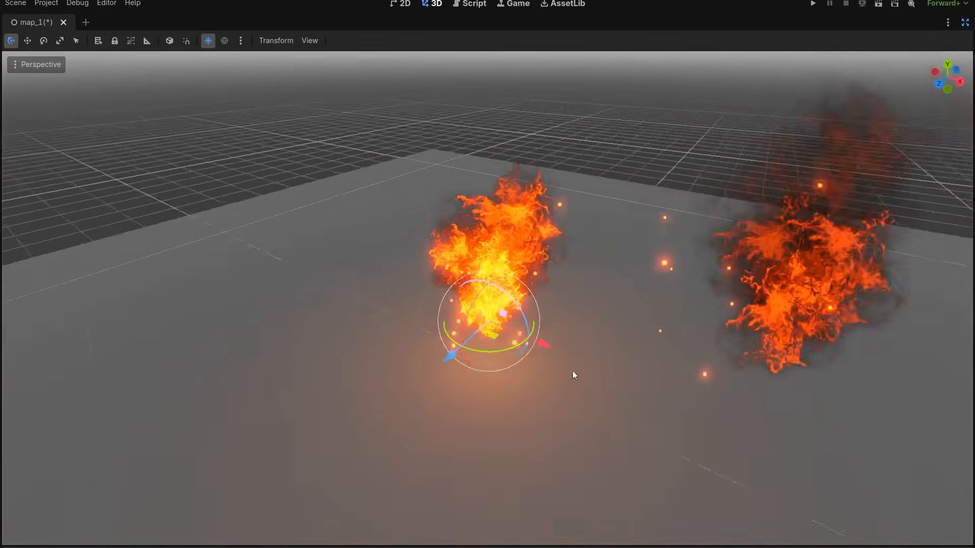